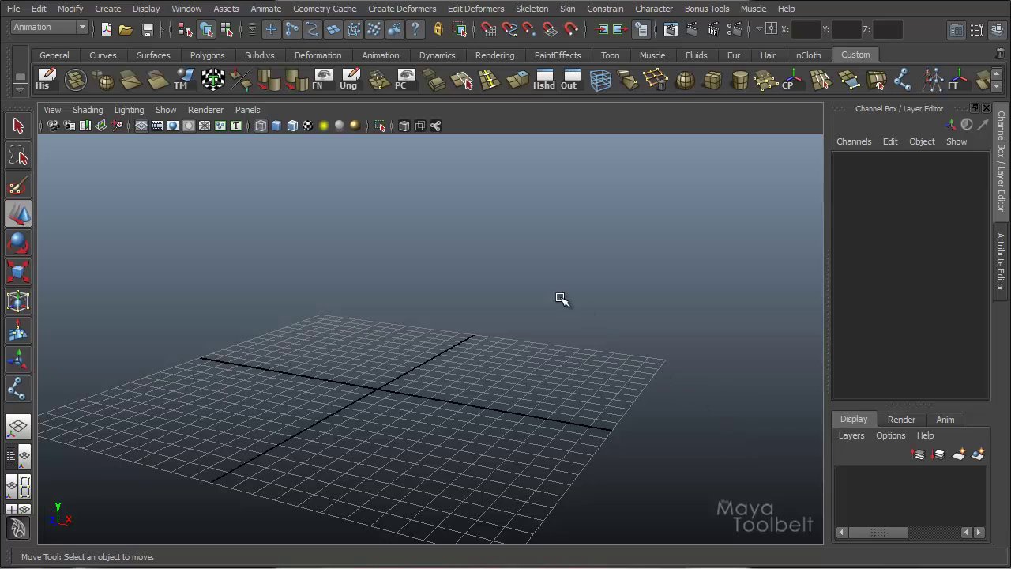
- Choose the Animation menu set and look through the available Bind Skin commands
left_click(36, 27)
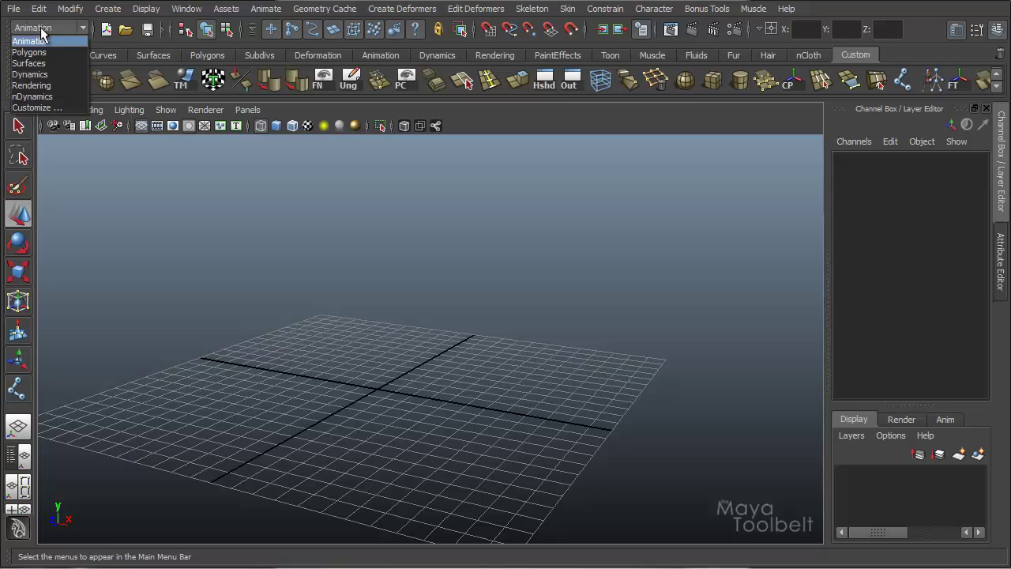
left_click(42, 31)
left_click(569, 8)
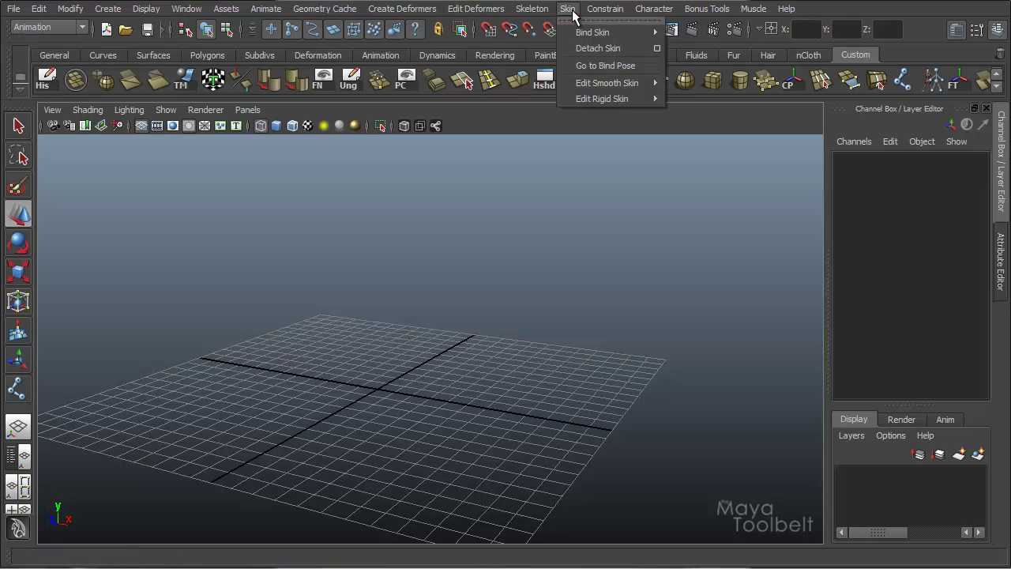
mouse_move(589, 40)
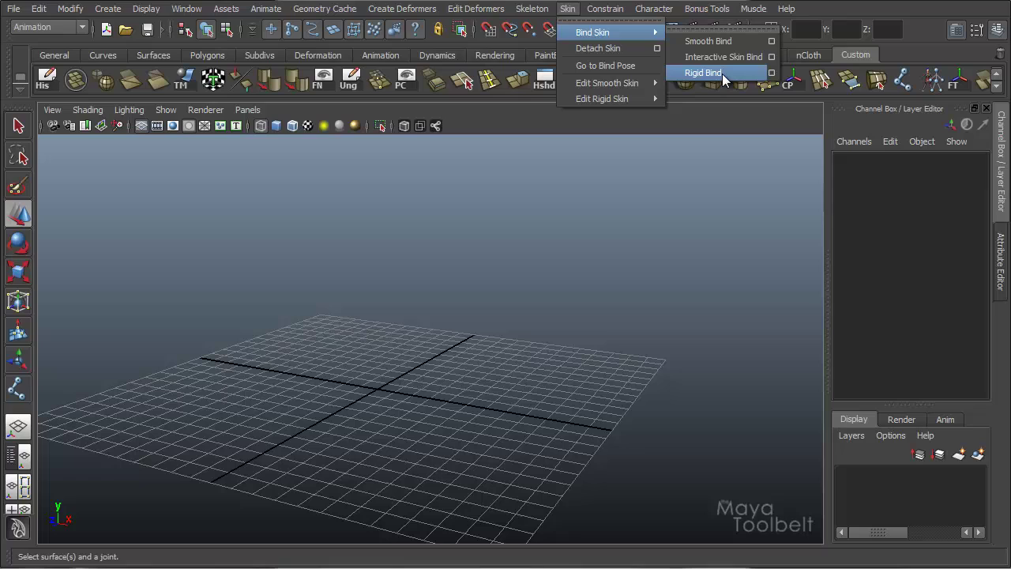
left_click(685, 192)
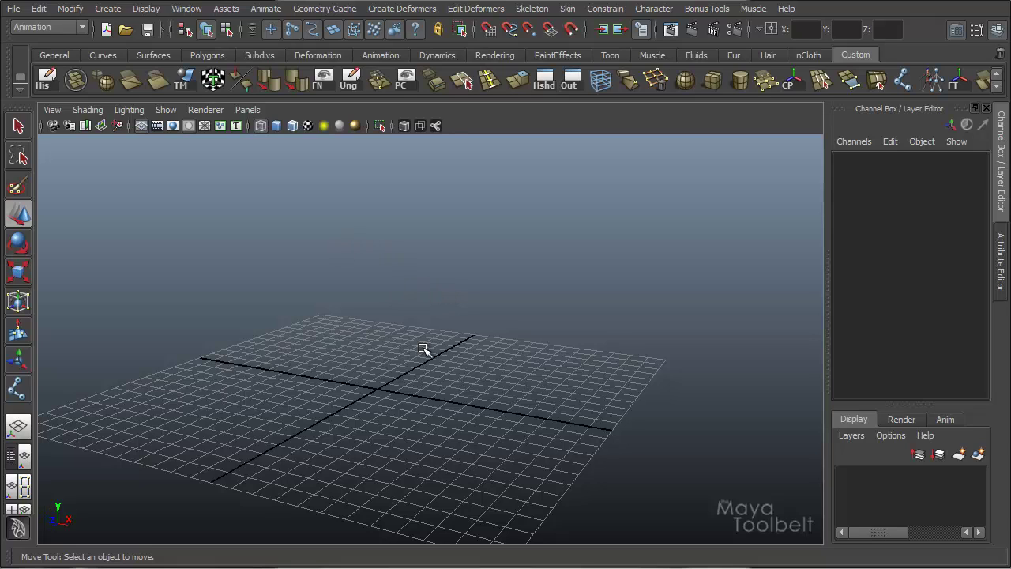
- Create a tall polygon cylinder near the grid origin, about 0.8 units in radius and 7.6 units high
left_click(739, 80)
left_click(385, 400)
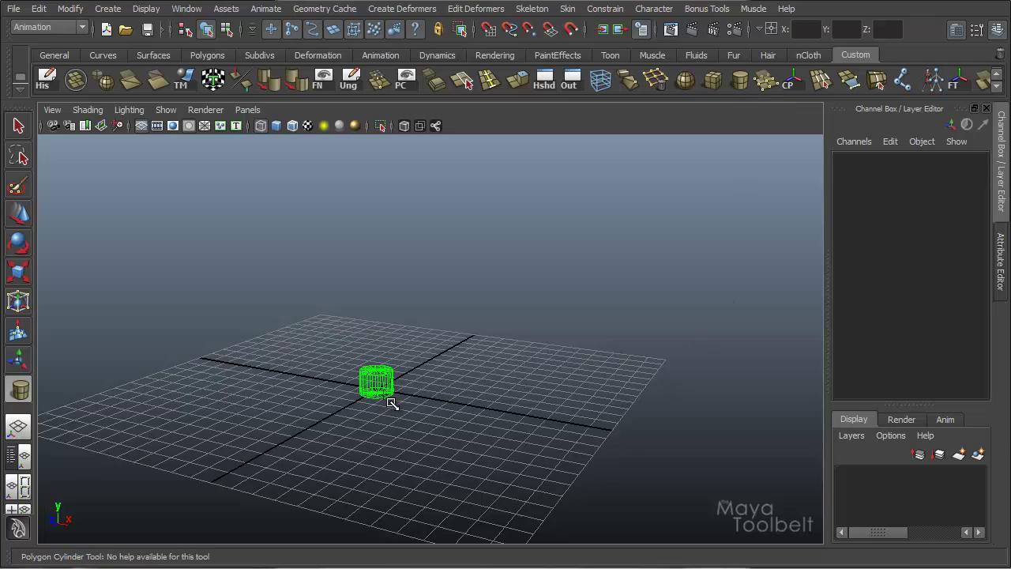
left_click_drag(390, 401, 393, 240)
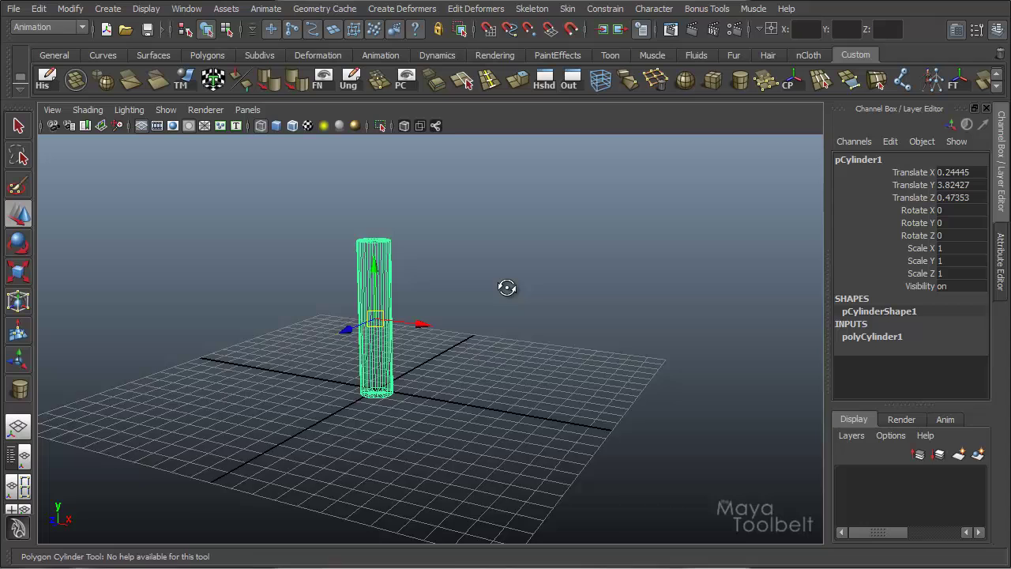
left_click_drag(507, 287, 587, 309, "alt")
- Display the cylinder shaded and set its Subdivisions Caps to 0
left_click(863, 337)
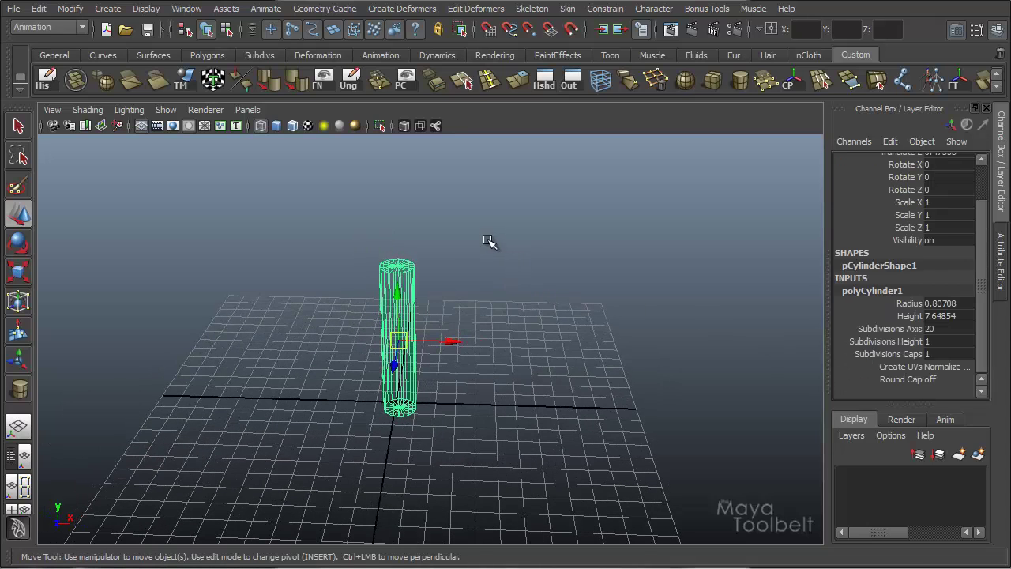
key("5")
right_click_drag(449, 244, 587, 282, "alt")
left_click_drag(587, 282, 590, 296, "alt")
left_click(849, 354)
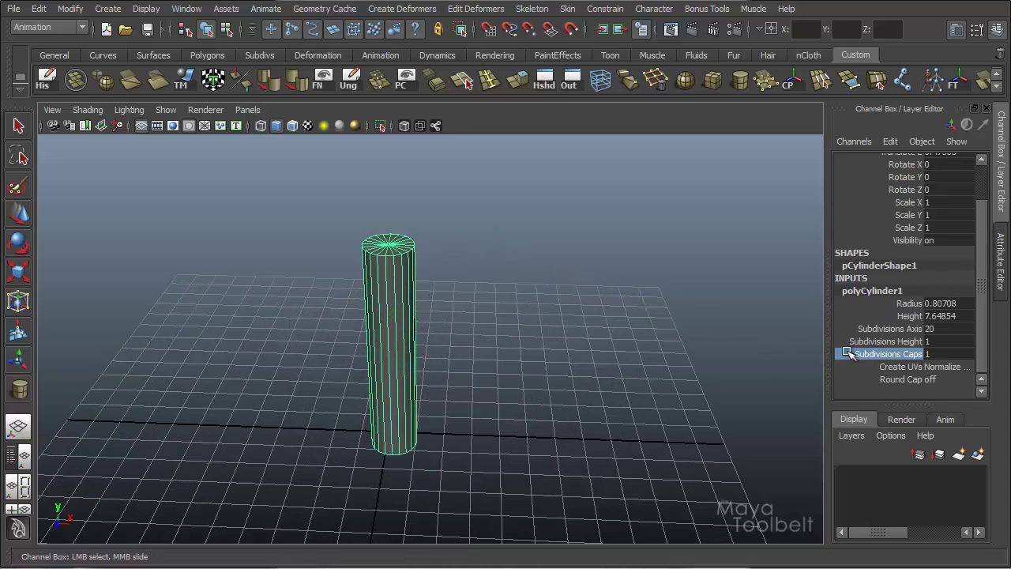
middle_click_drag(540, 285, 510, 284)
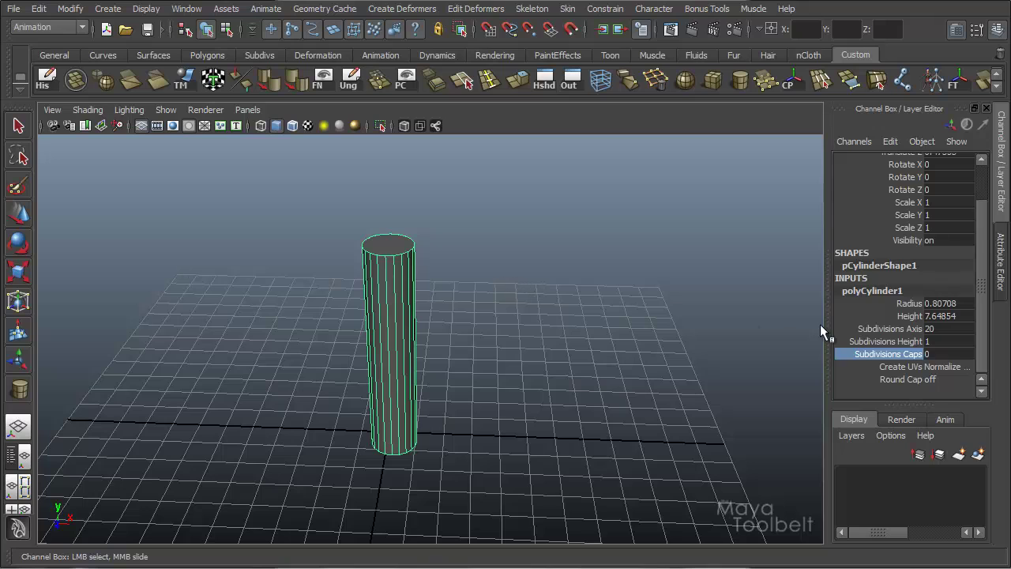
- Set the cylinder's Subdivisions Axis to 8 and deselect it
left_click(890, 330)
middle_click_drag(615, 291, 518, 292)
left_click_drag(469, 335, 477, 303, "alt")
middle_click_drag(488, 213, 493, 239, "alt")
left_click_drag(493, 240, 388, 276, "alt")
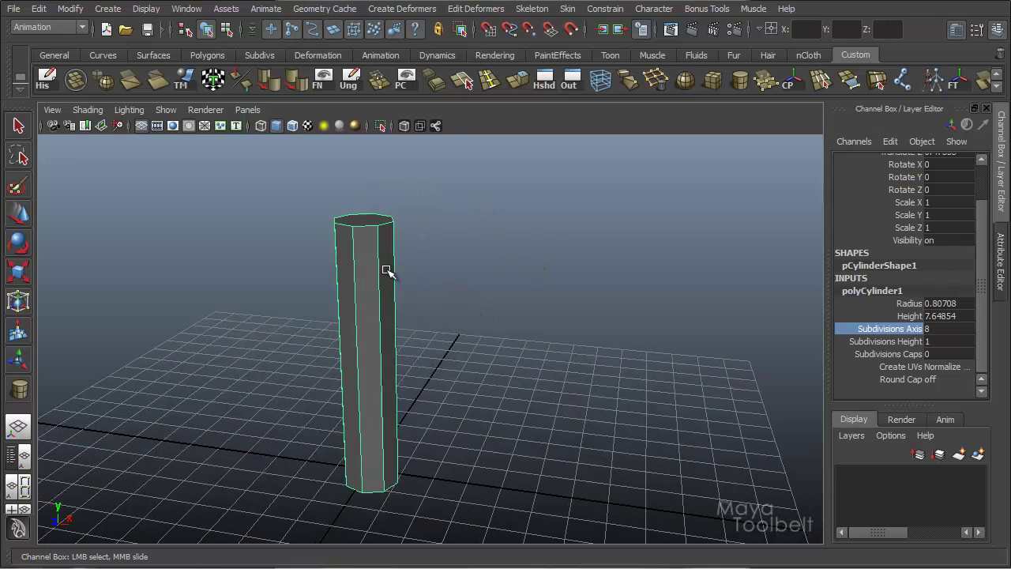
left_click_drag(614, 278, 547, 313, "alt")
left_click(540, 287)
- In a wireframe front view, build a vertical chain of four grid-snapped joints at heights 0, 3, 6 and 8 through the cylinder
key("w")
key("space")
middle_click_drag(522, 232, 542, 204, "alt")
right_click_drag(542, 204, 581, 194, "alt")
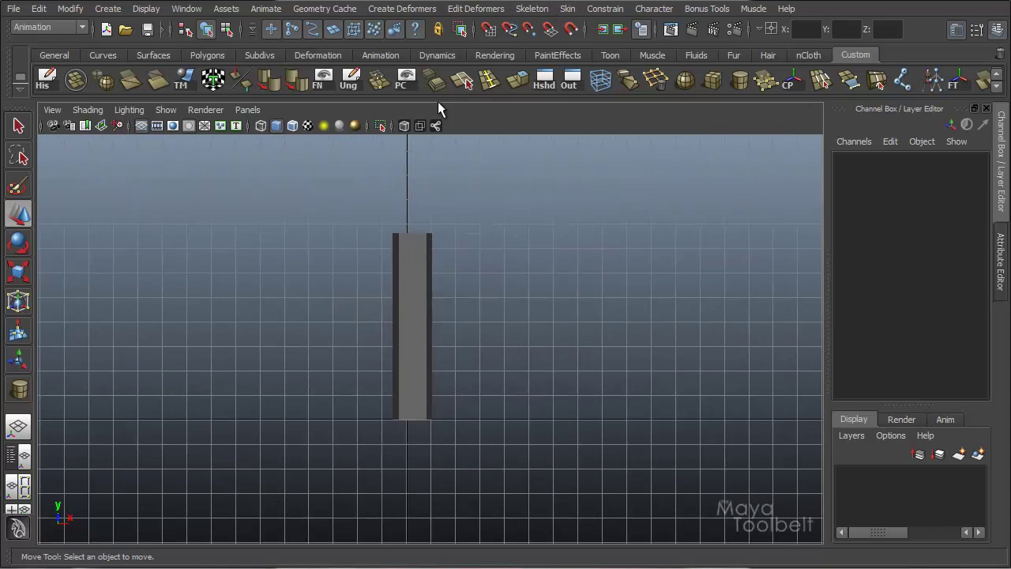
left_click(531, 9)
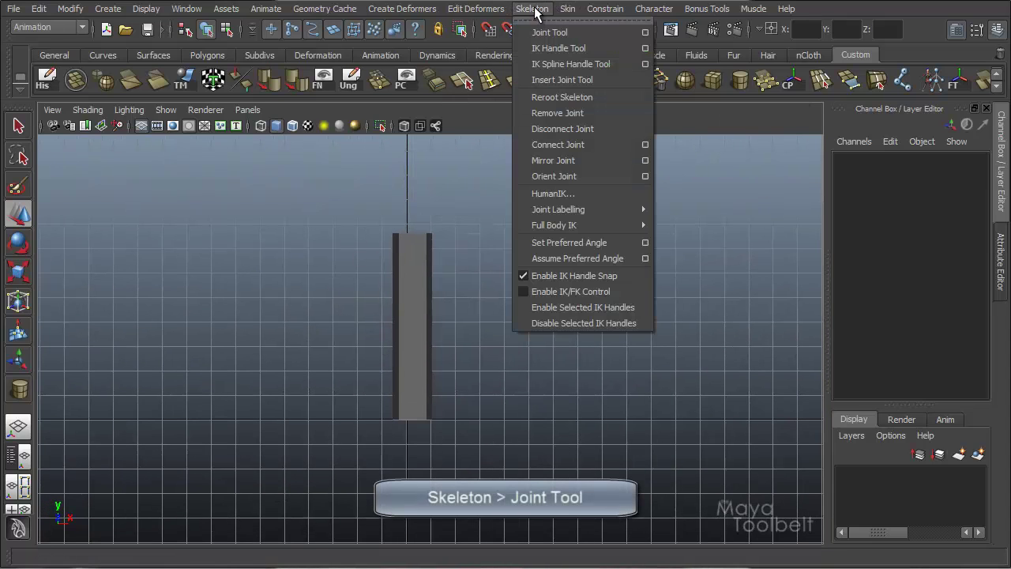
left_click(586, 31)
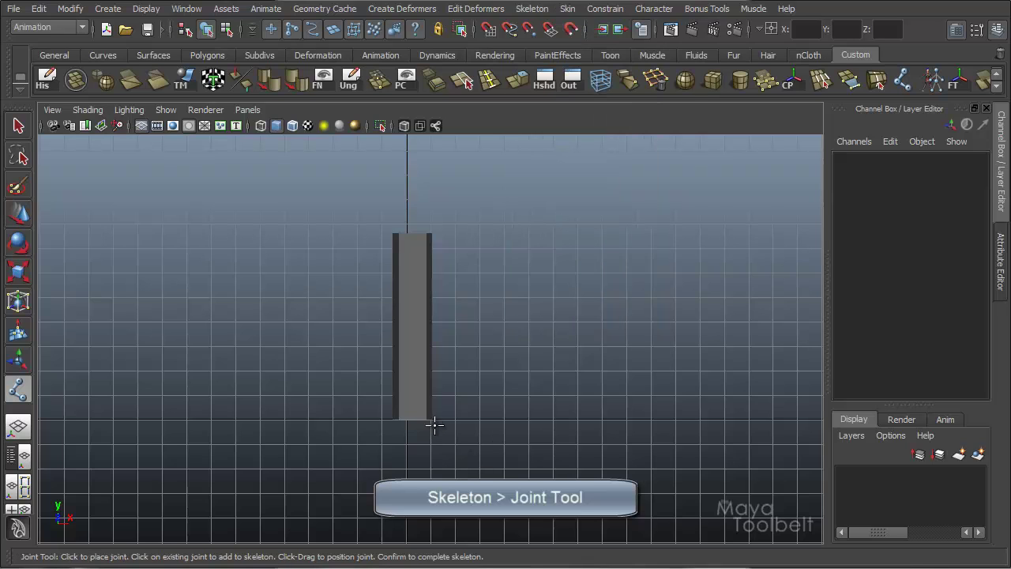
key("4")
middle_click_drag(463, 415, 486, 376, "alt")
right_click_drag(486, 375, 508, 398, "alt")
key("x")
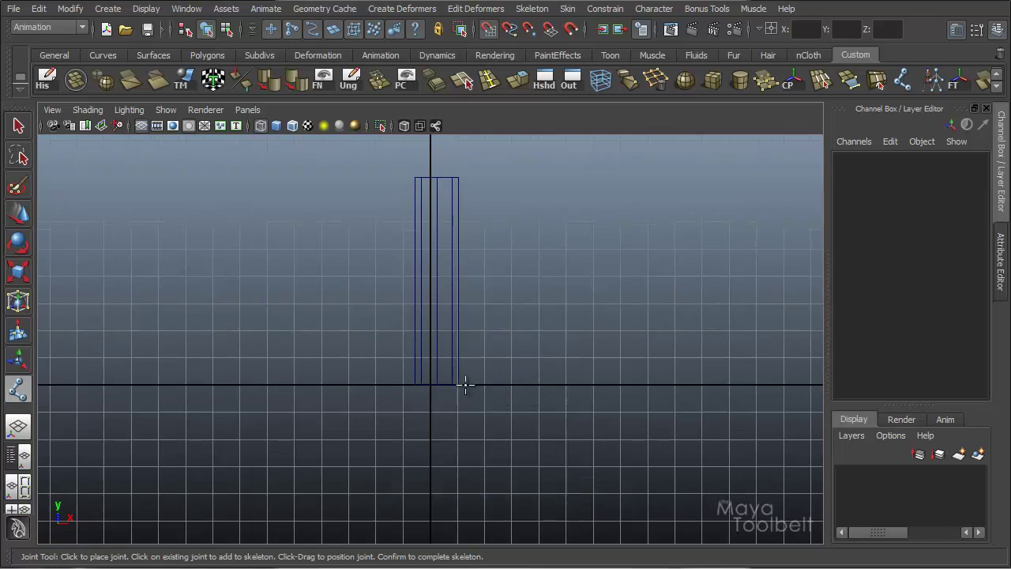
left_click(430, 385)
left_click(430, 302)
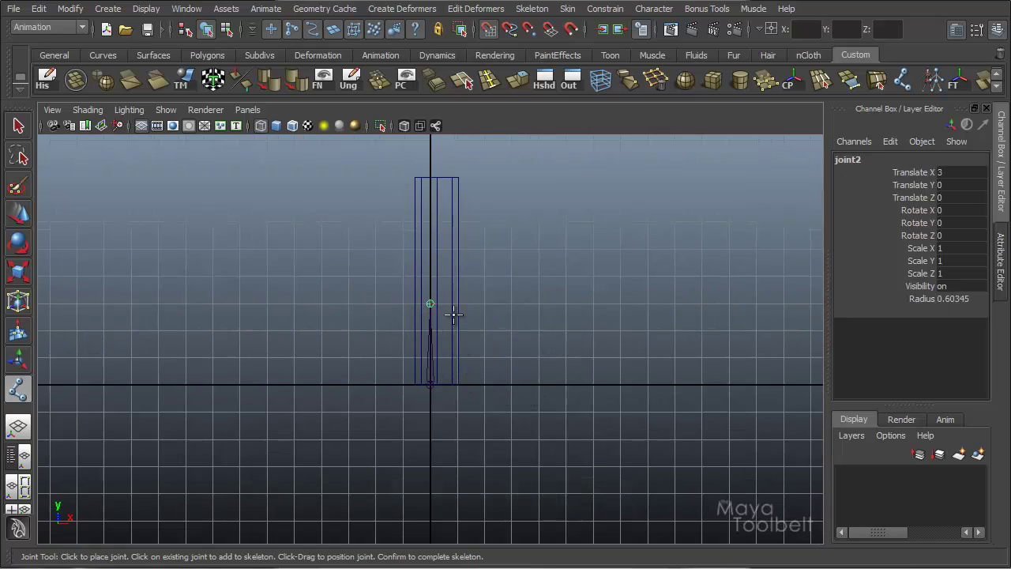
left_click(437, 225)
left_click(433, 171)
key("Return")
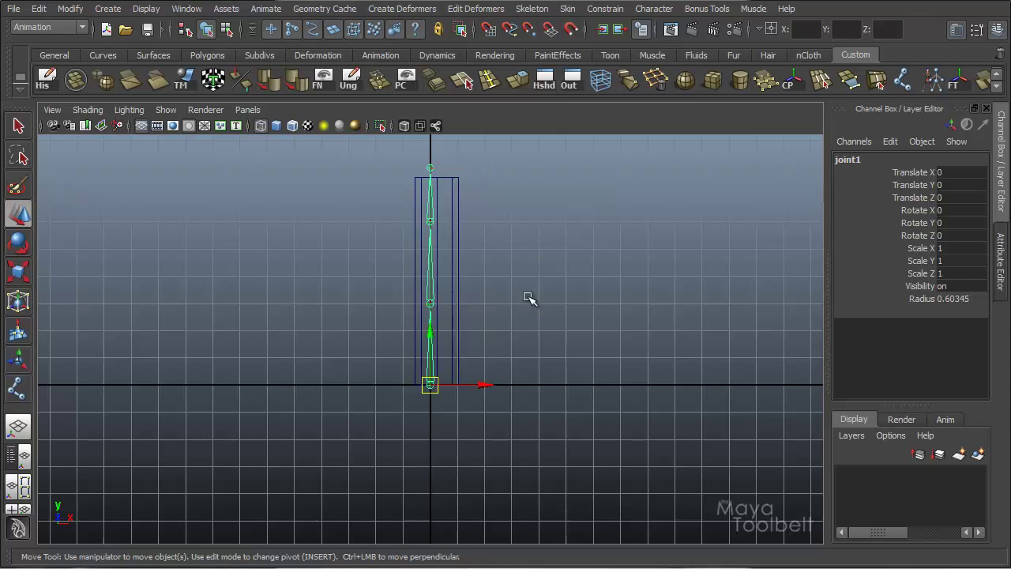
- Move the cylinder onto the joint chain with grid snapping, so that Translate X and Translate Z are 0
left_click(455, 256)
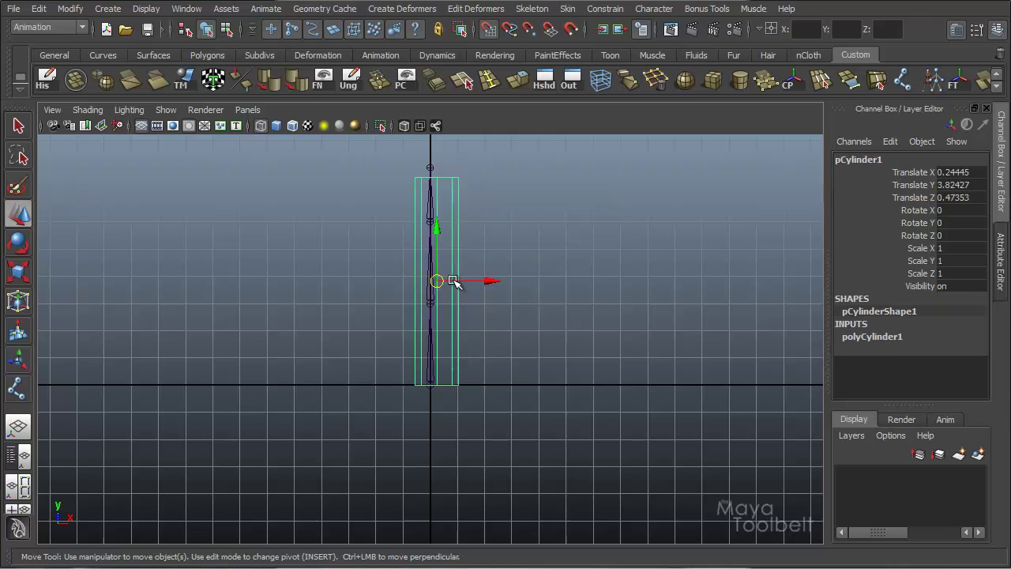
left_click_drag(452, 282, 460, 248)
key("space")
left_click_drag(472, 290, 363, 343, "alt")
key("x")
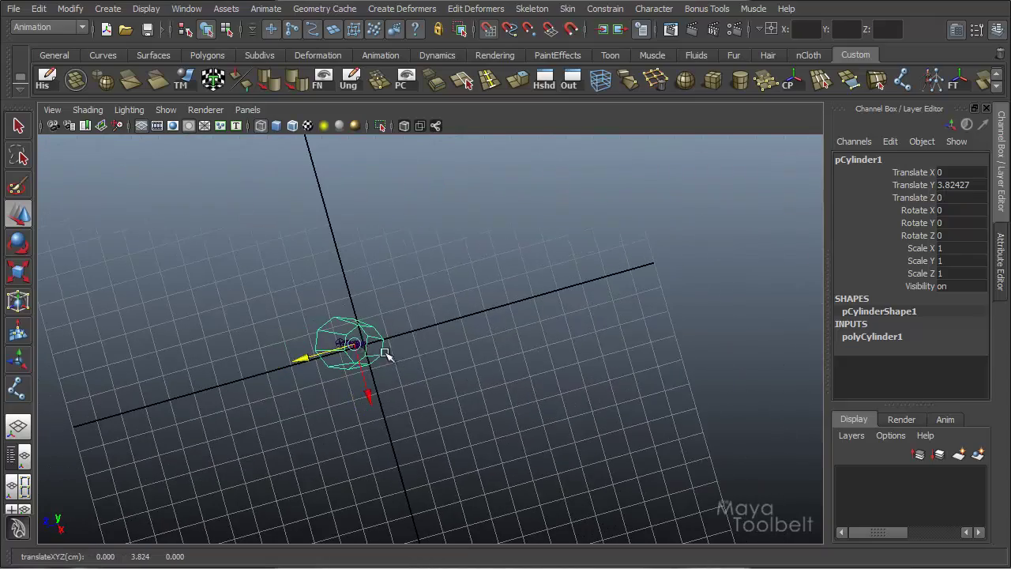
- Examine from several angles how the joint chain sits inside the cylinder
left_click_drag(478, 371, 532, 373, "alt")
middle_click_drag(443, 319, 540, 243, "alt")
right_click_drag(540, 243, 613, 295, "alt")
left_click_drag(612, 296, 478, 166, "alt")
right_click_drag(499, 226, 449, 209, "alt")
middle_click_drag(450, 209, 398, 260, "alt")
left_click_drag(398, 259, 354, 303, "alt")
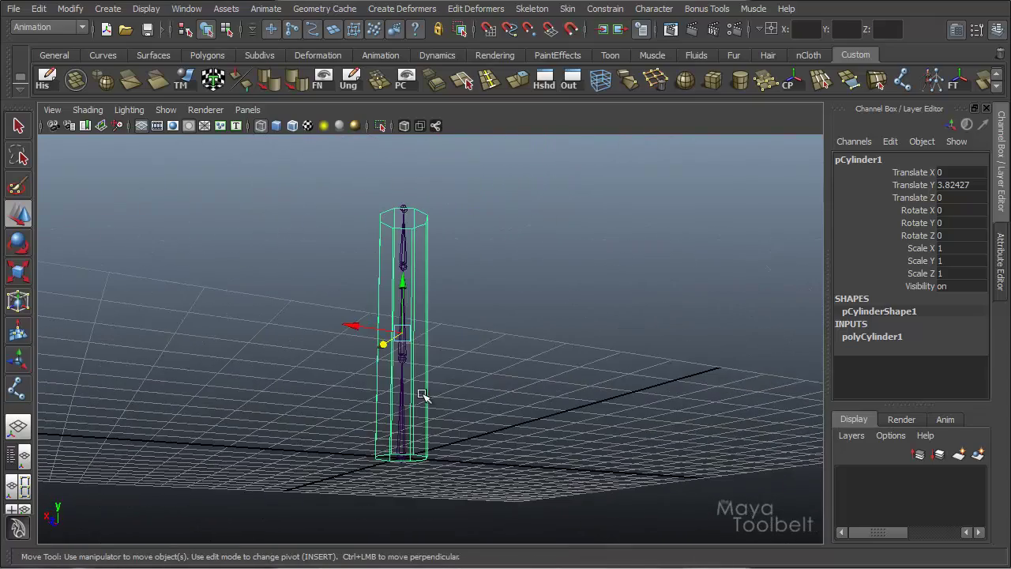
mouse_move(481, 277)
left_mouse_down("alt")
mouse_move(452, 351)
mouse_move(559, 345)
left_mouse_up("alt")
- Display the scene shaded with wireframe edges overlaid on the cylinder
key("5")
left_click(546, 346)
left_click_drag(492, 391, 549, 363, "alt")
right_click_drag(476, 316, 512, 327, "alt")
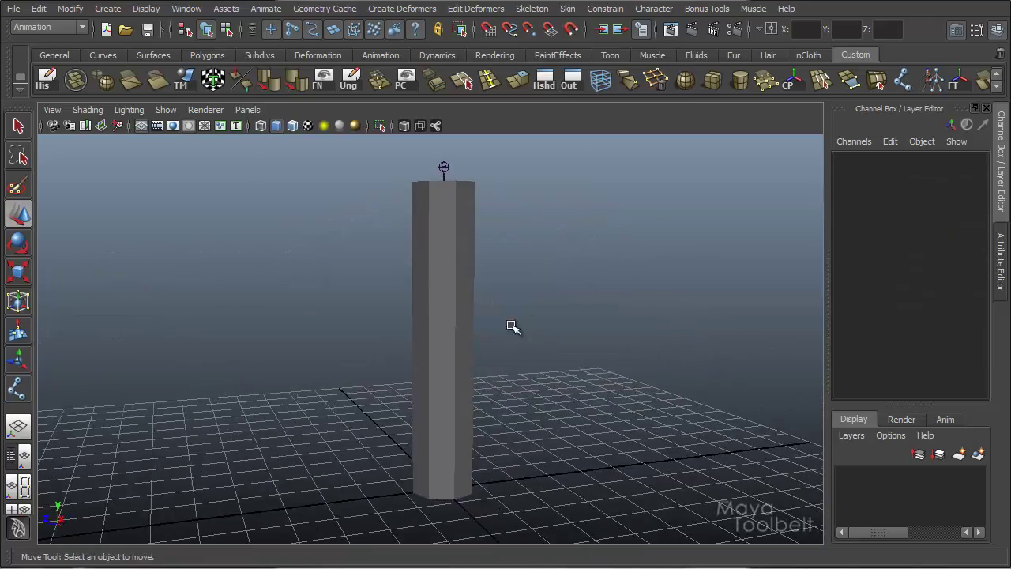
left_click_drag(515, 324, 458, 341, "alt")
left_click(480, 283)
mouse_move(521, 373)
left_mouse_down("alt")
mouse_move(471, 371)
mouse_move(616, 384)
mouse_move(628, 366)
mouse_move(490, 355)
mouse_move(527, 361)
mouse_move(519, 355)
left_mouse_up("alt")
left_click(566, 318)
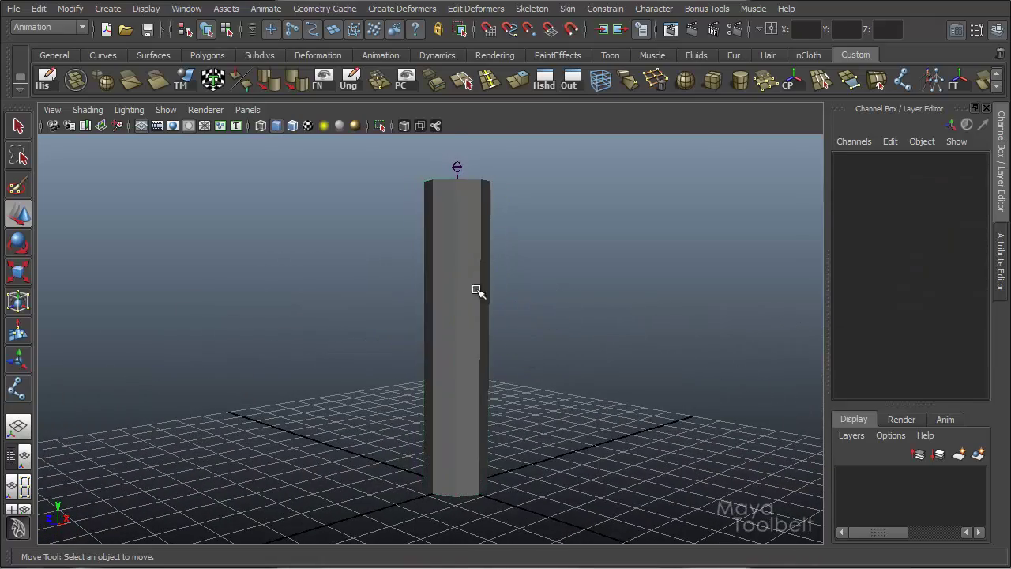
left_click(456, 275)
key("q")
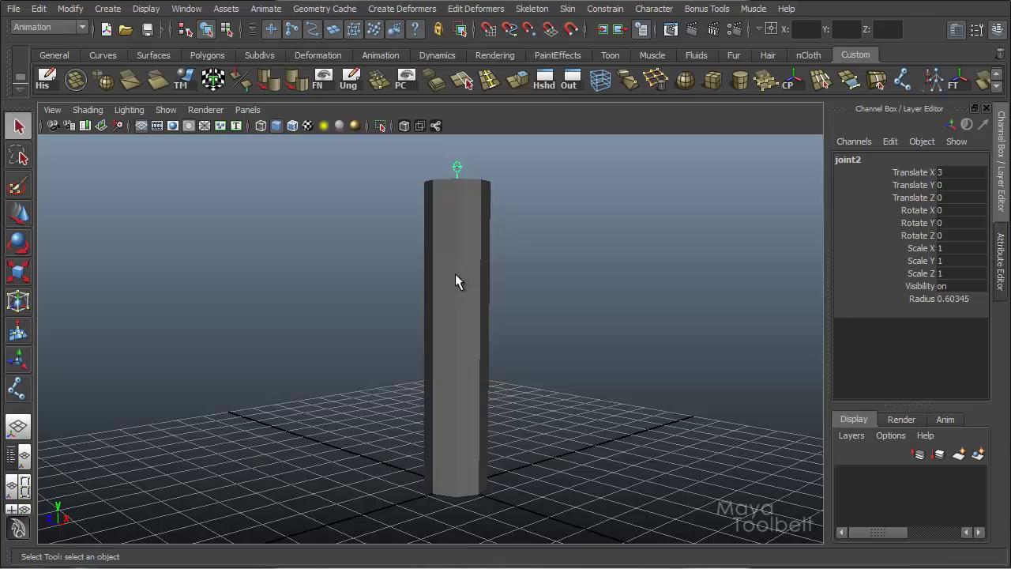
left_click(292, 125)
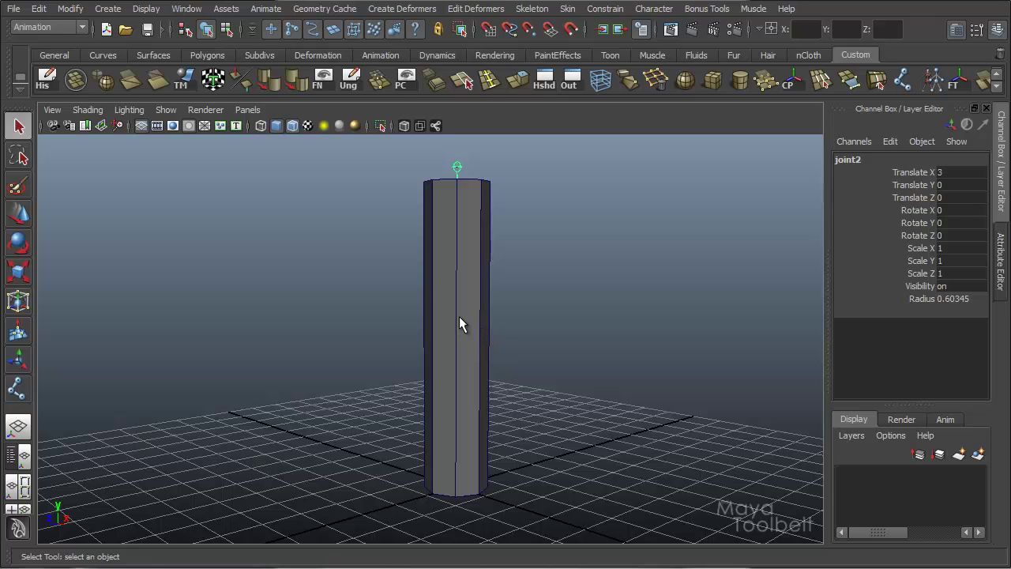
- Set the cylinder's Subdivisions Height to 8 and deselect it
left_click(461, 261)
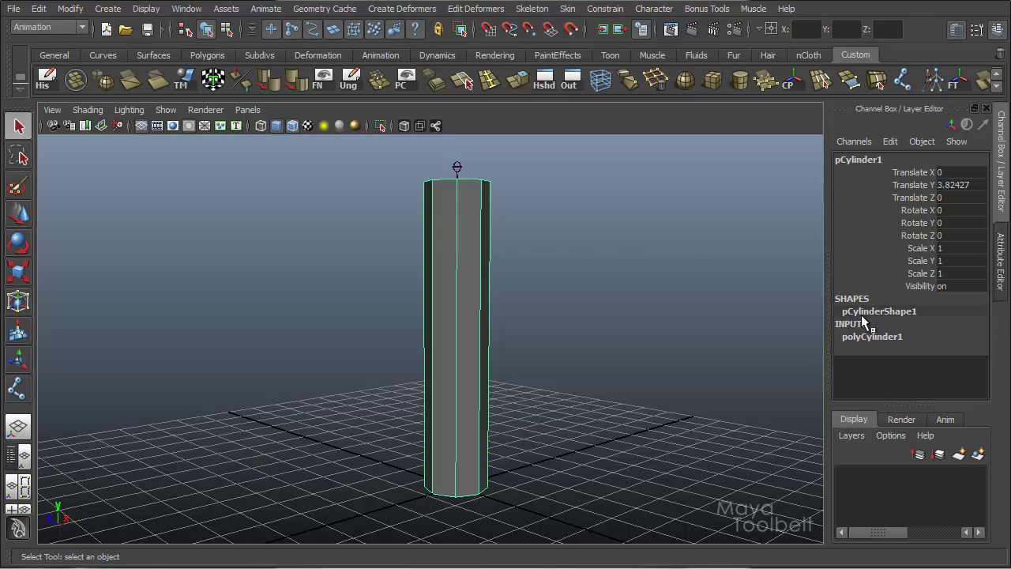
left_click(882, 336)
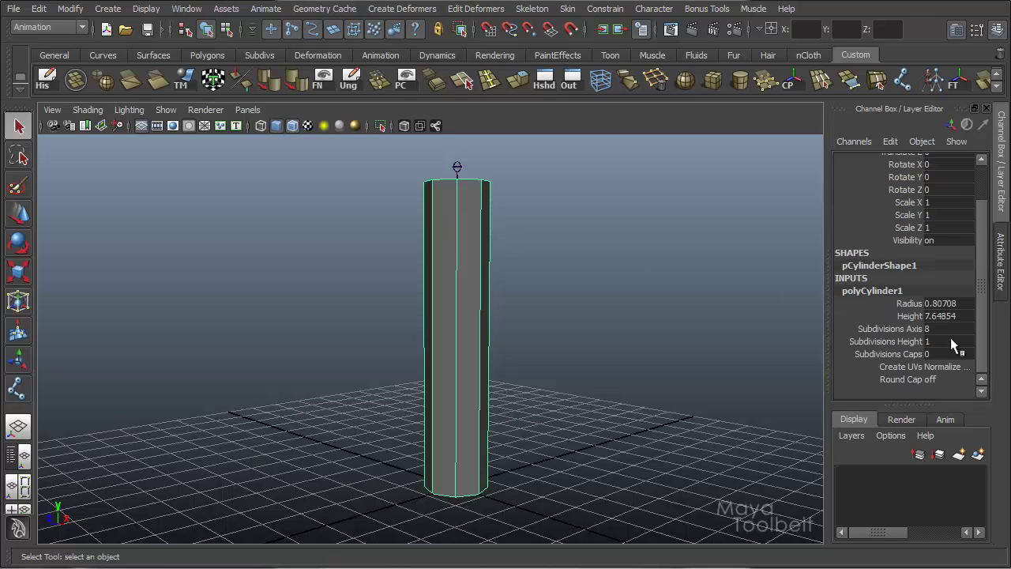
left_click(890, 341)
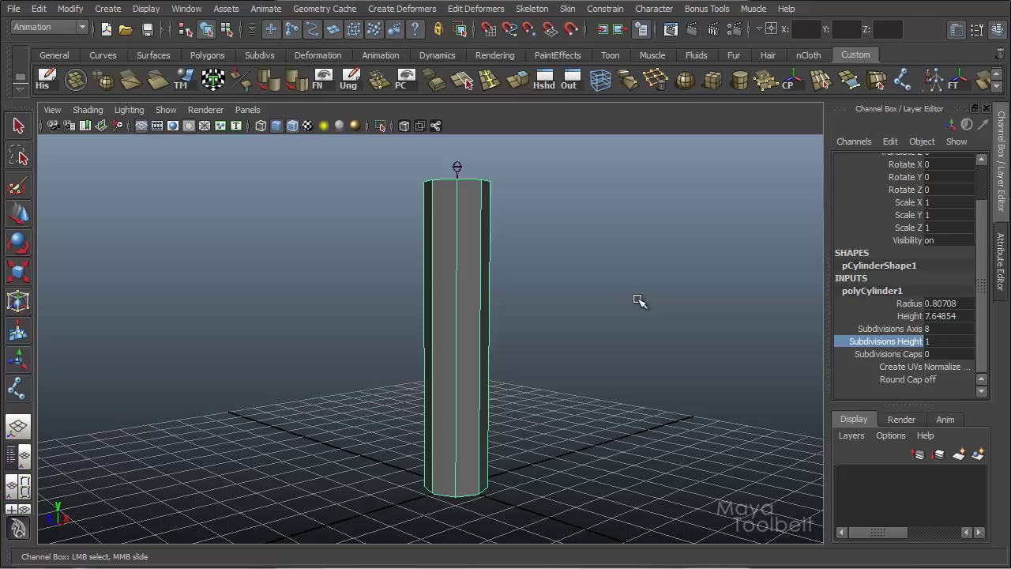
middle_click_drag(639, 300, 670, 301)
left_click_drag(506, 282, 534, 303, "alt")
left_click(533, 303)
- Select the cylinder, detach the Bind Skin commands into a floating window and open the Rigid Bind options
left_click(490, 305)
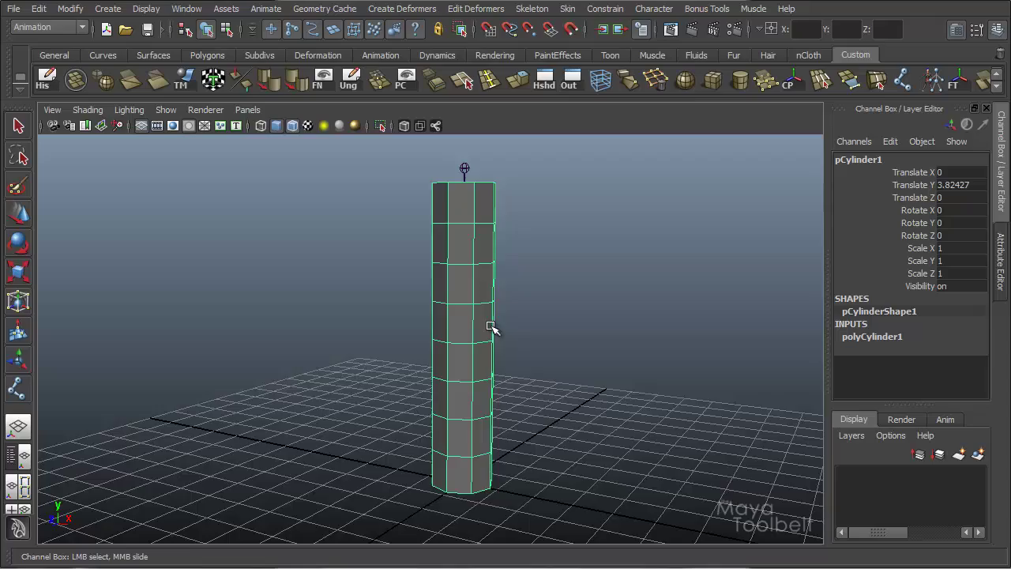
left_click_drag(488, 325, 465, 247, "alt")
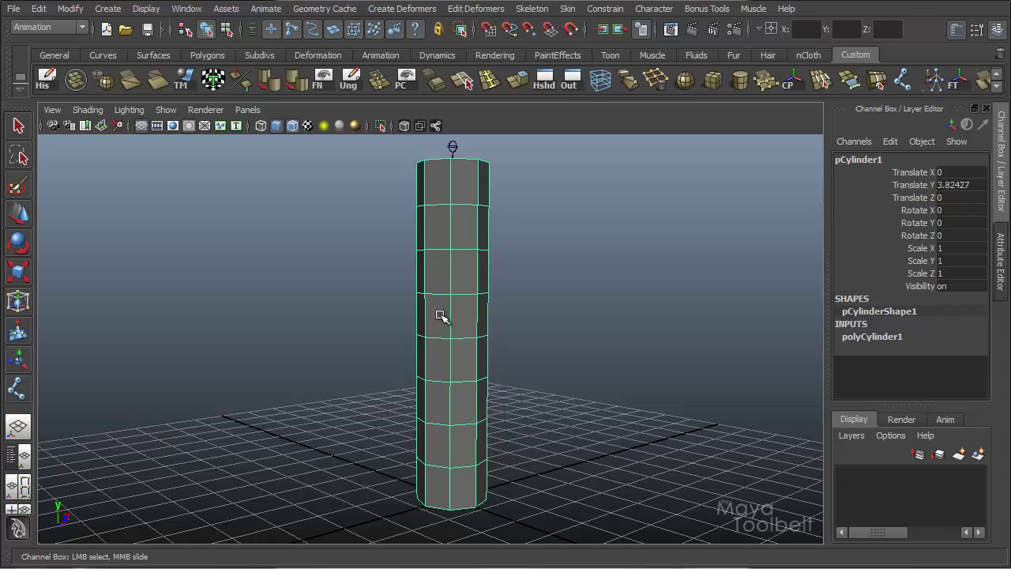
mouse_move(582, 270)
left_mouse_down("alt")
mouse_move(564, 295)
mouse_move(463, 295)
mouse_move(532, 267)
mouse_move(553, 268)
mouse_move(537, 318)
mouse_move(532, 244)
mouse_move(529, 251)
mouse_move(643, 257)
mouse_move(574, 267)
left_mouse_up("alt")
middle_click_drag(588, 200, 558, 203, "alt")
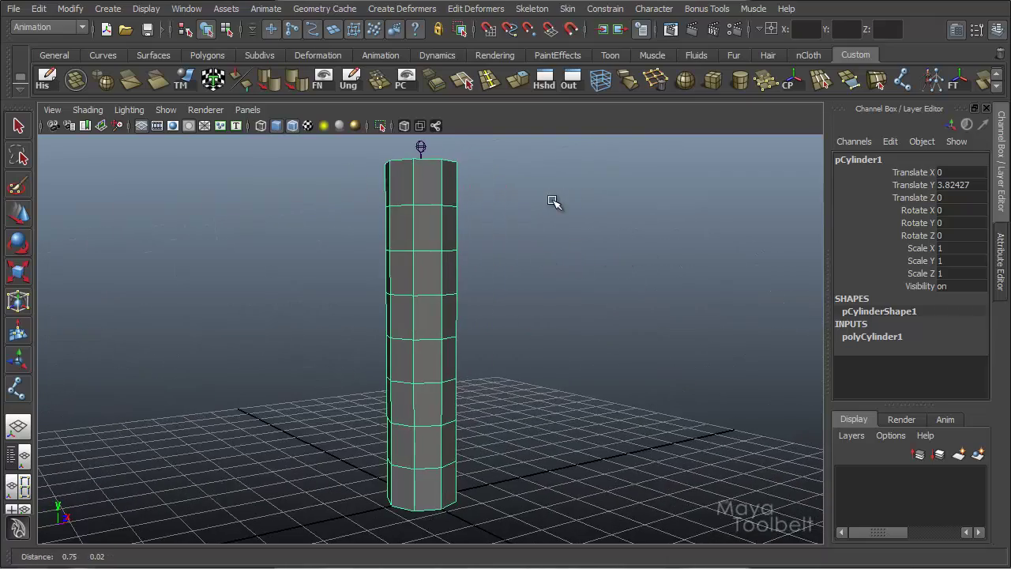
scroll(558, 203, "down", 1)
left_click(570, 10)
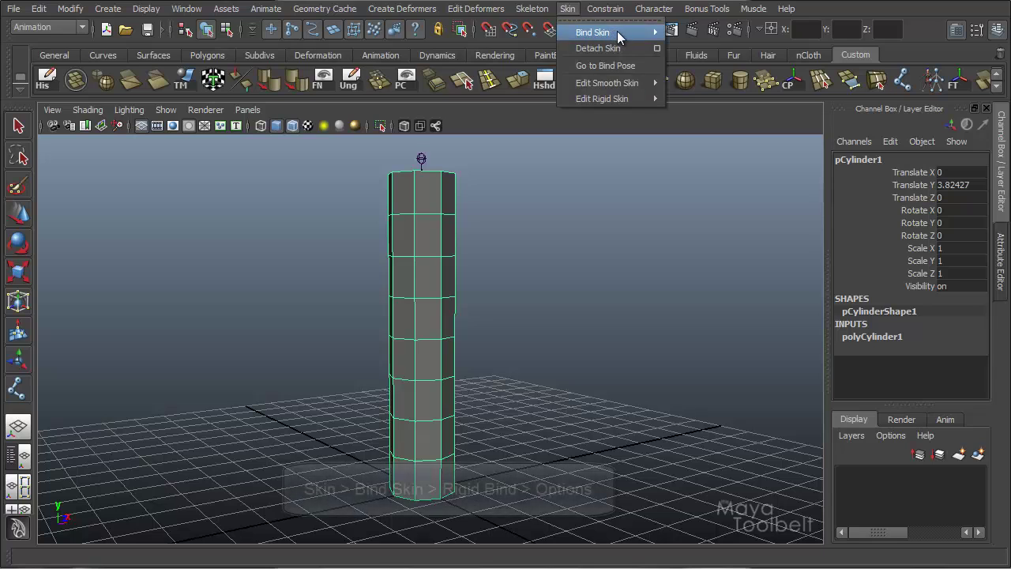
mouse_move(615, 34)
left_click(694, 26)
left_click_drag(708, 22, 742, 153)
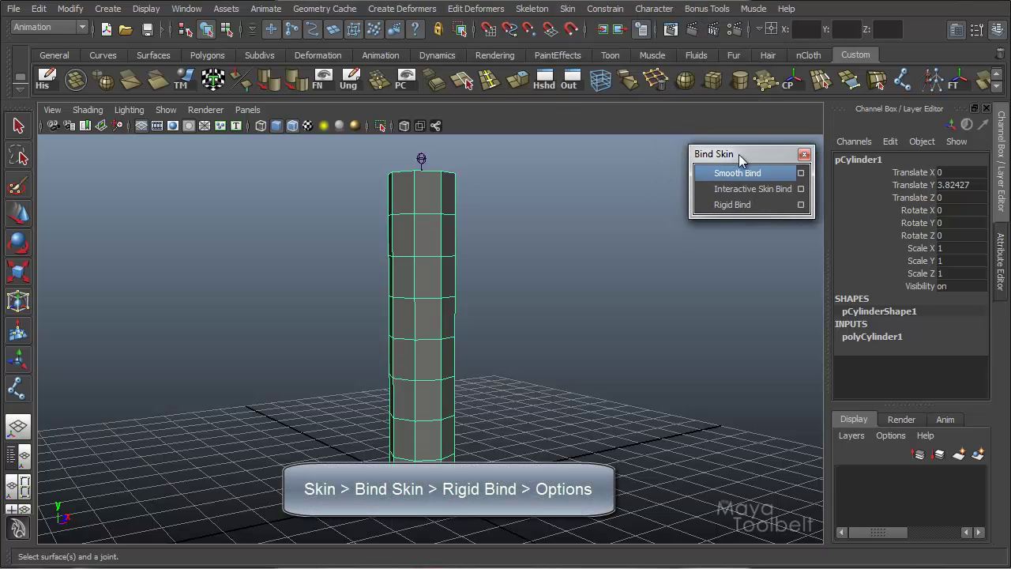
left_click(573, 10)
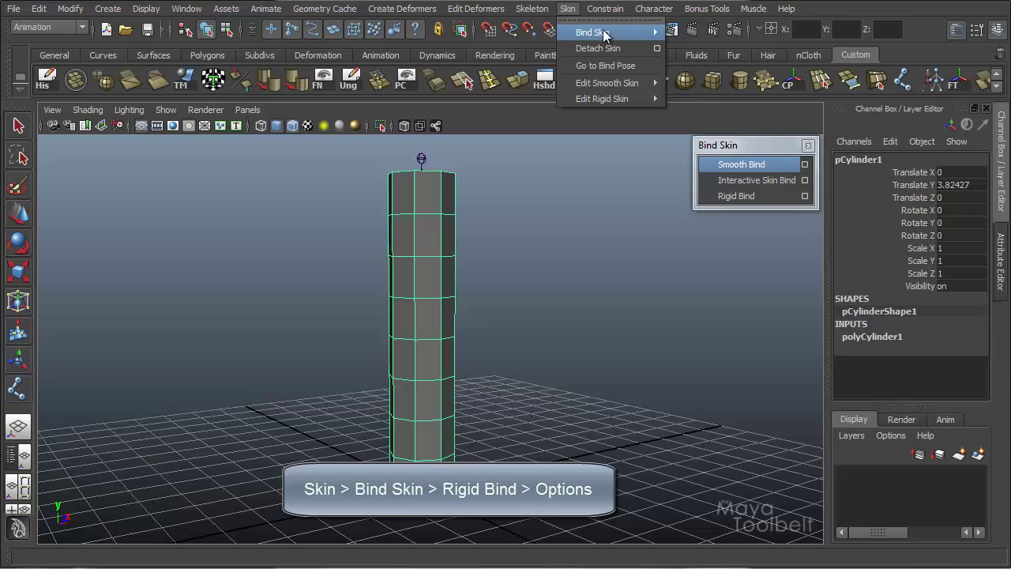
mouse_move(634, 35)
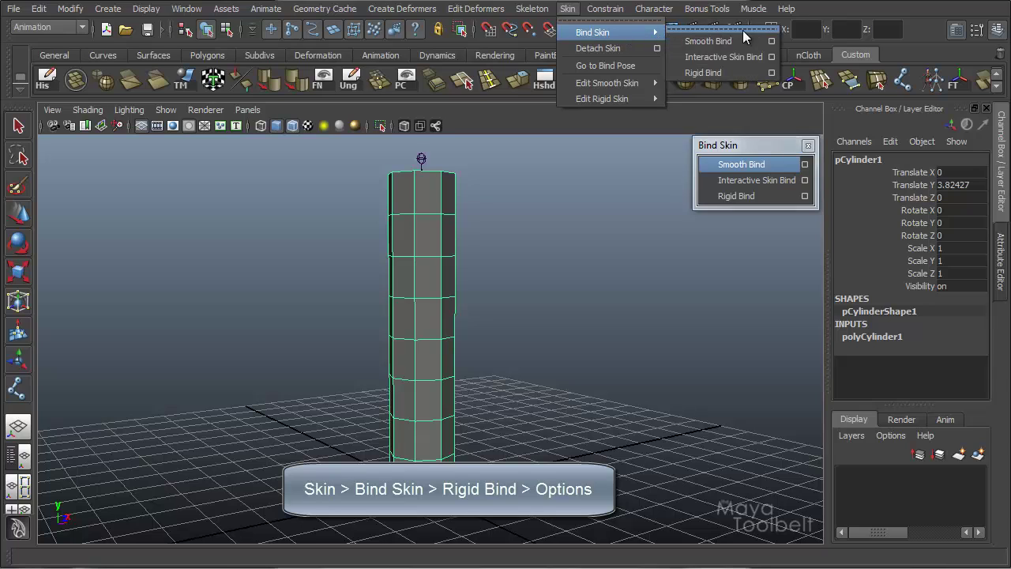
left_click(770, 149)
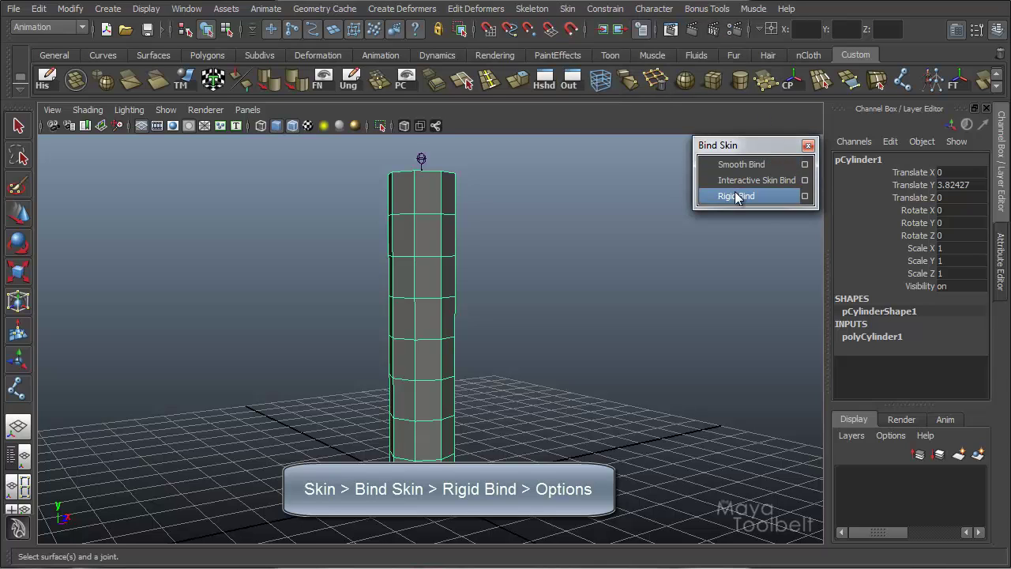
left_click(805, 196)
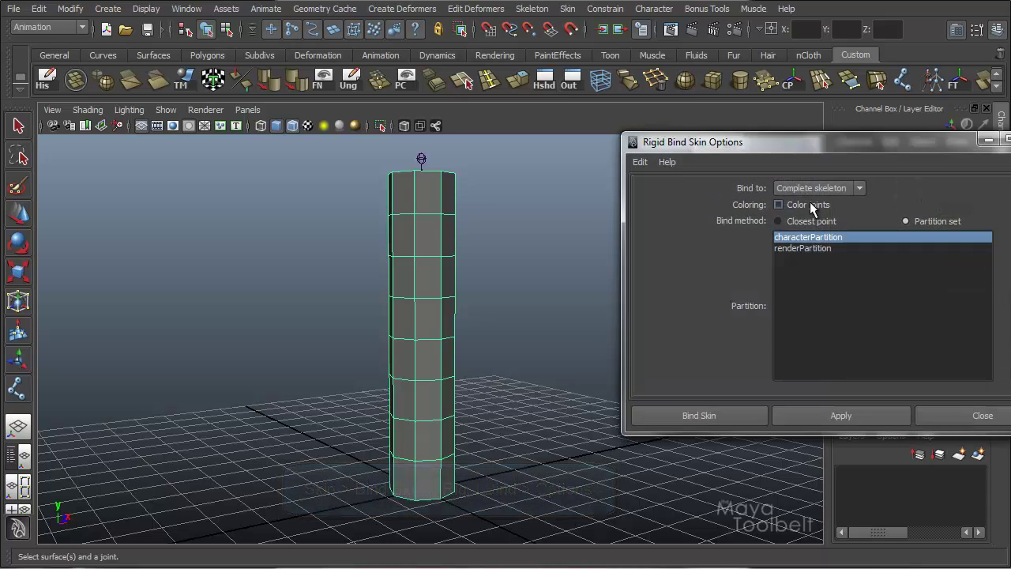
- Set the bind method to Closest point, reset the Rigid Bind options to defaults and look through the Bind to choices
left_click_drag(835, 139, 769, 29)
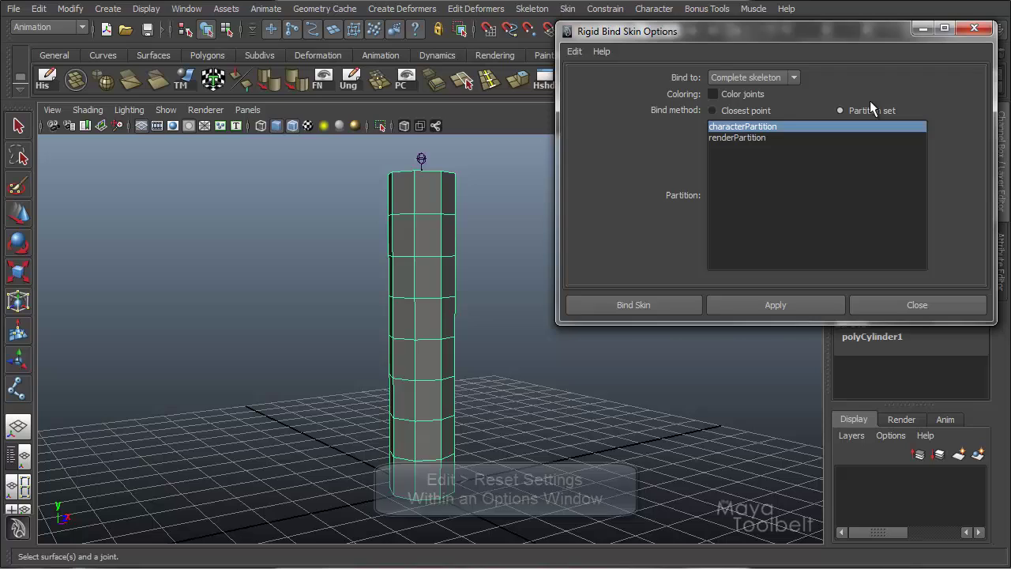
left_click(713, 110)
left_click(574, 50)
left_click(594, 83)
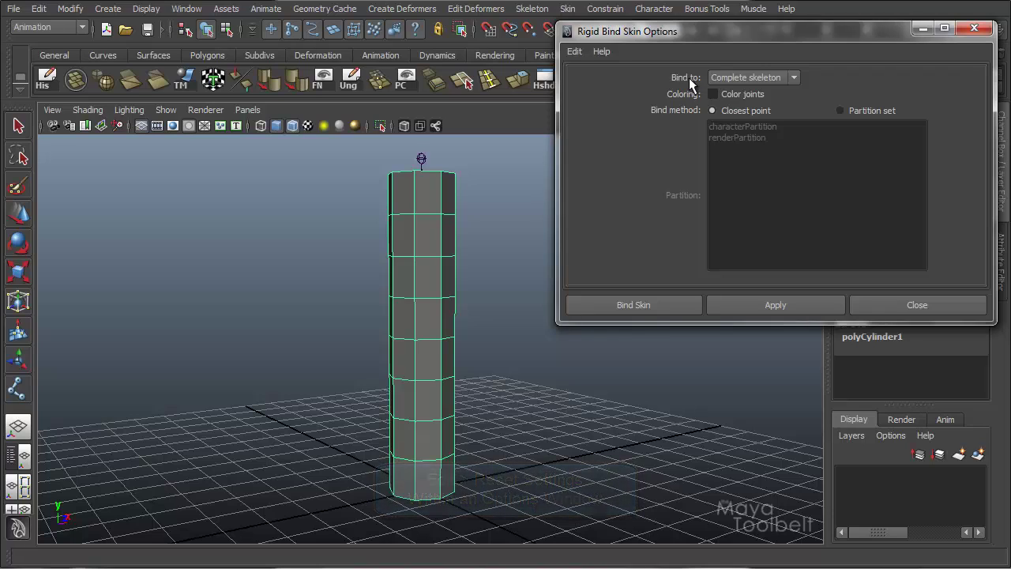
left_click(792, 80)
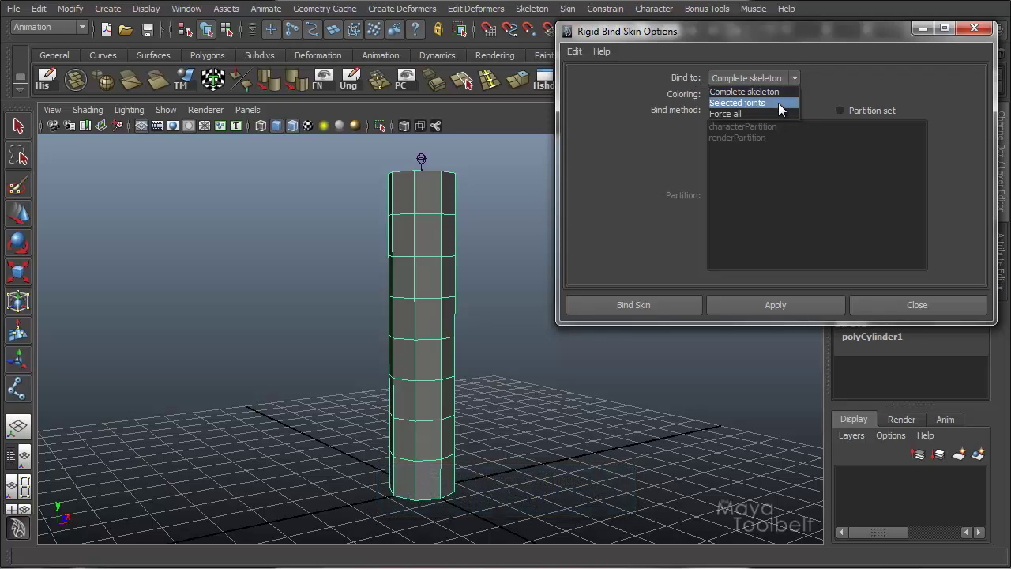
left_click(796, 76)
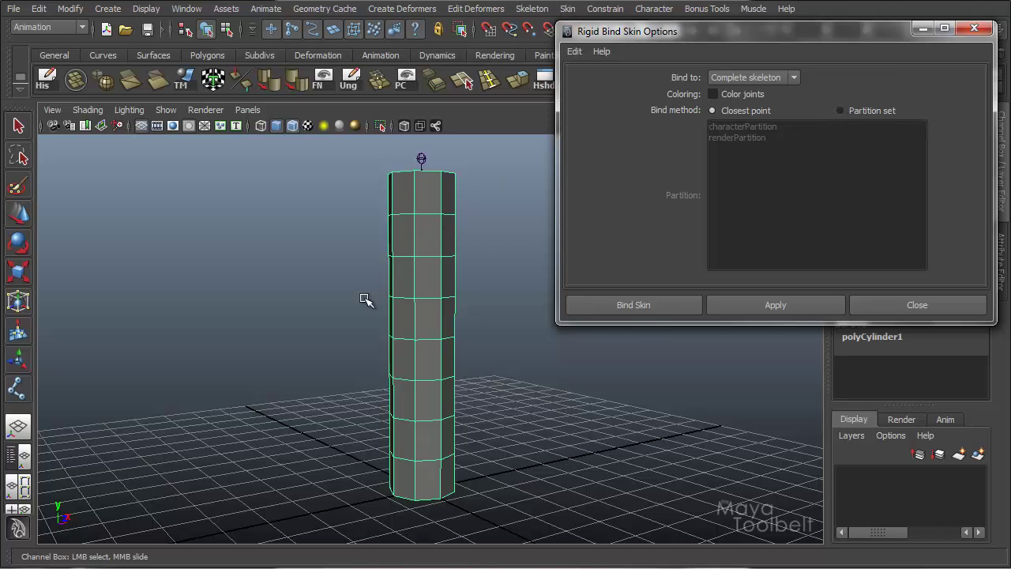
- Display the scene in wireframe to expose the joint chain inside the cylinder
left_click_drag(352, 295, 380, 289, "alt")
key("4")
middle_click_drag(370, 267, 277, 259, "alt")
left_click_drag(321, 298, 360, 289, "alt")
middle_click_drag(374, 269, 382, 279, "alt")
left_click_drag(381, 278, 428, 300, "alt")
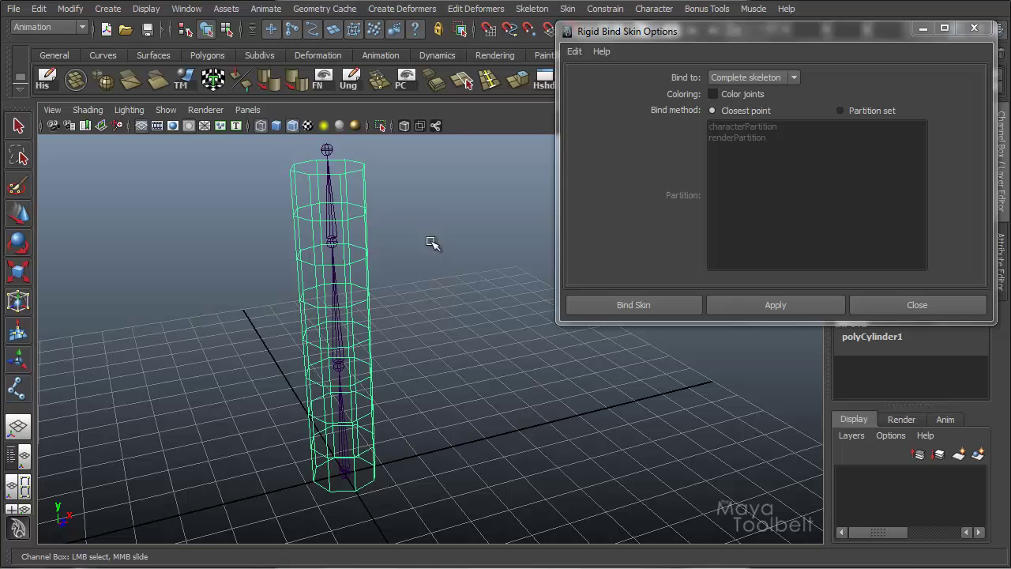
- Select the cylinder and add the root joint at its base to the selection
left_click(431, 240)
left_click(359, 208)
left_click(345, 473, "shift")
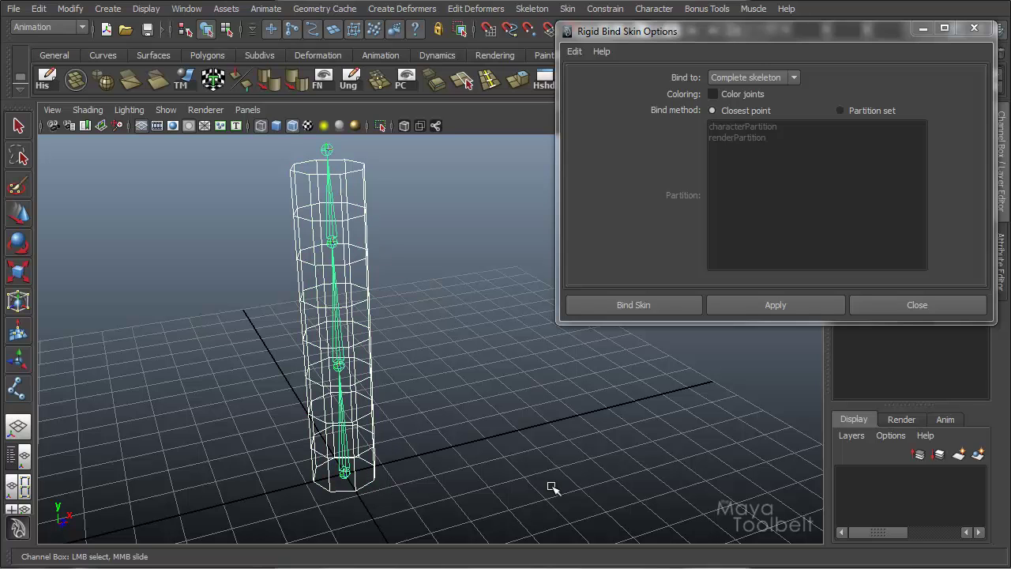
left_click_drag(346, 489, 354, 468, "alt")
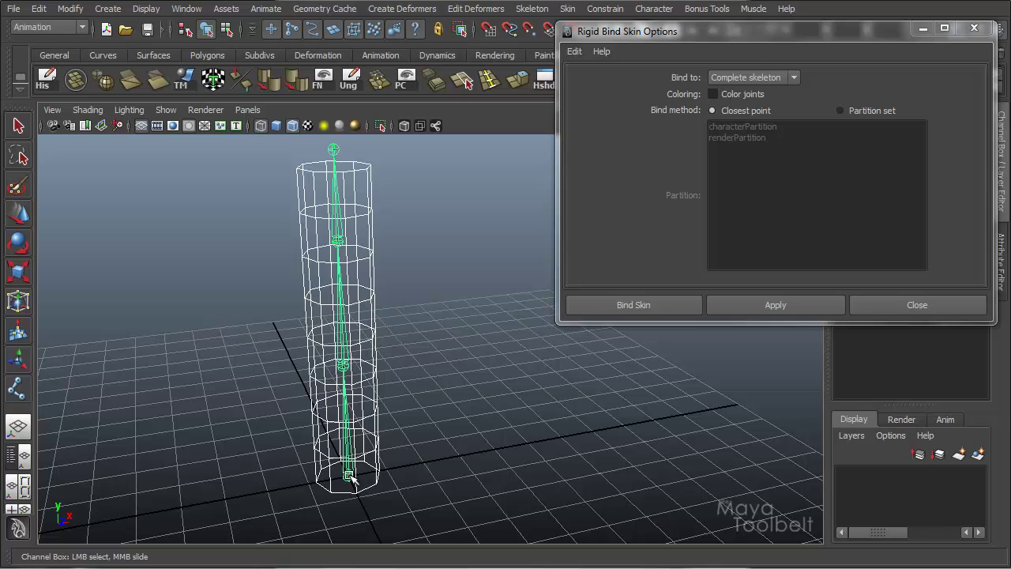
left_click_drag(474, 380, 386, 439, "alt")
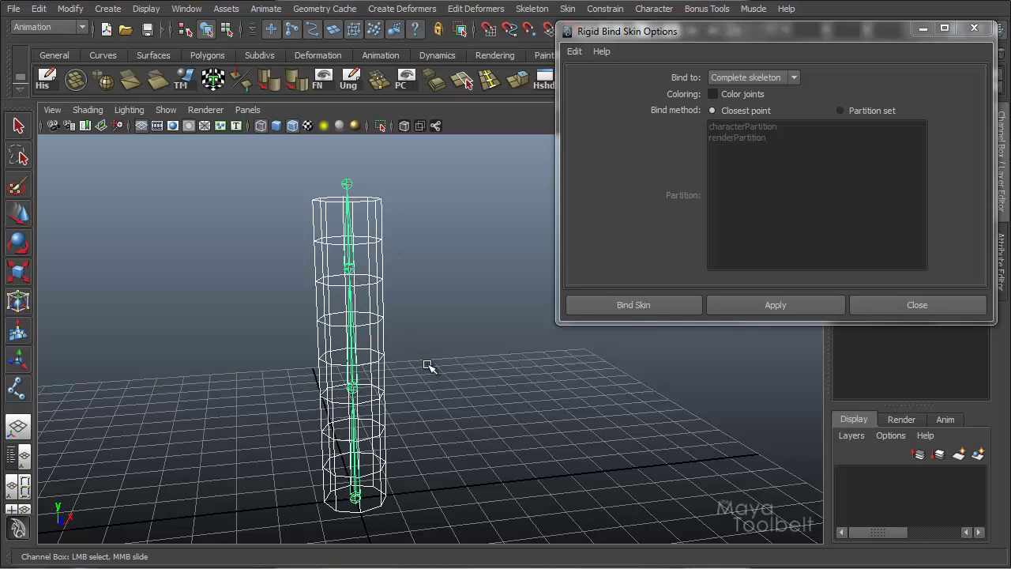
- Move the third joint from the base slightly along X and undo the move
left_click(352, 270)
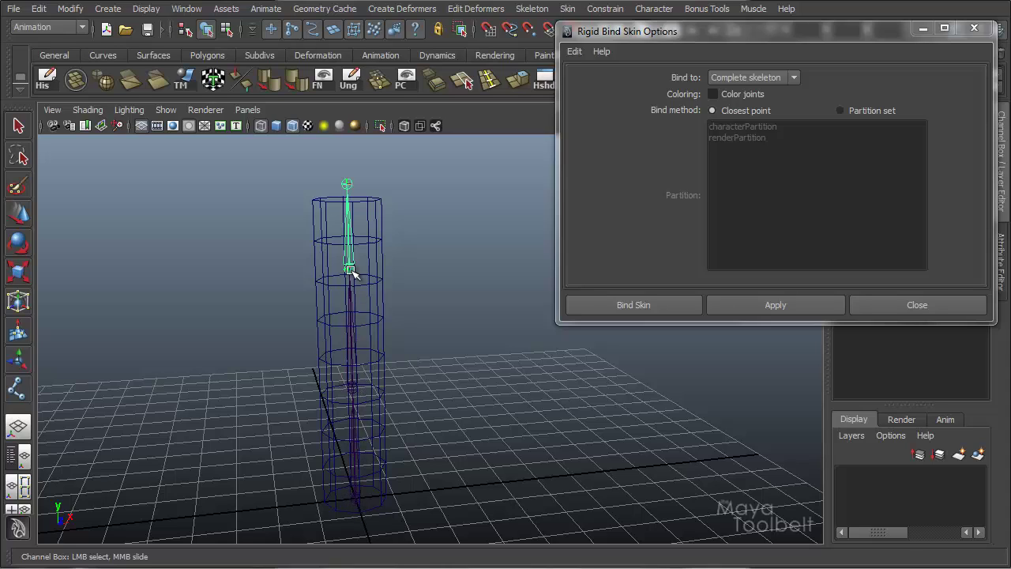
key("w")
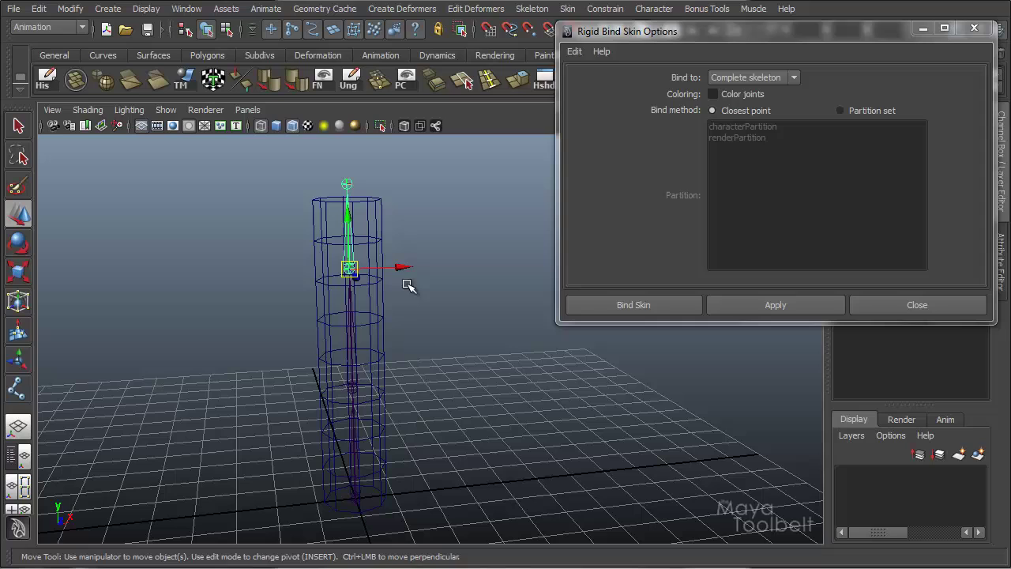
mouse_move(403, 269)
left_mouse_down()
mouse_move(328, 273)
mouse_move(478, 298)
mouse_move(330, 283)
mouse_move(438, 289)
mouse_move(394, 279)
left_mouse_up()
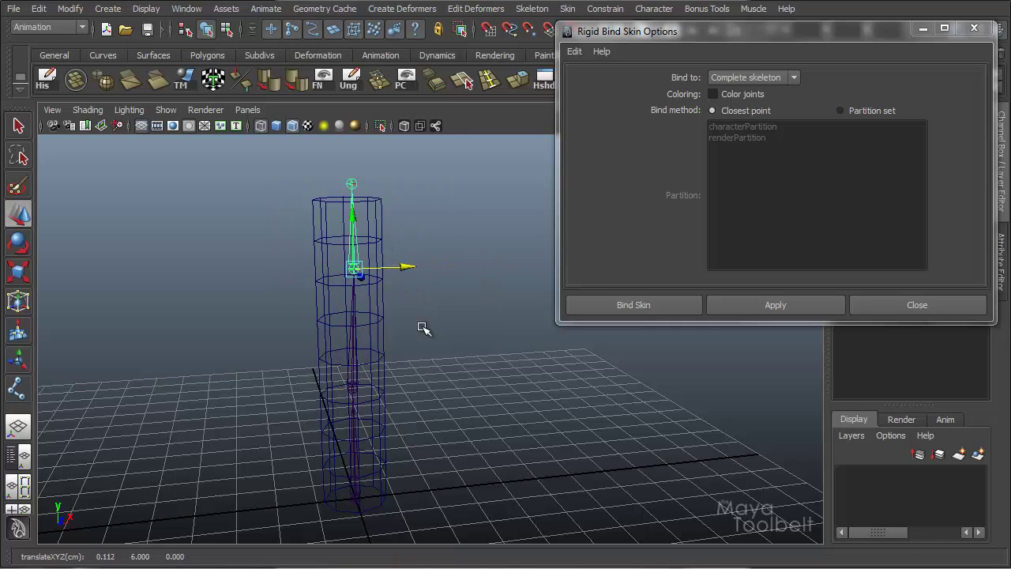
key("ctrl+z")
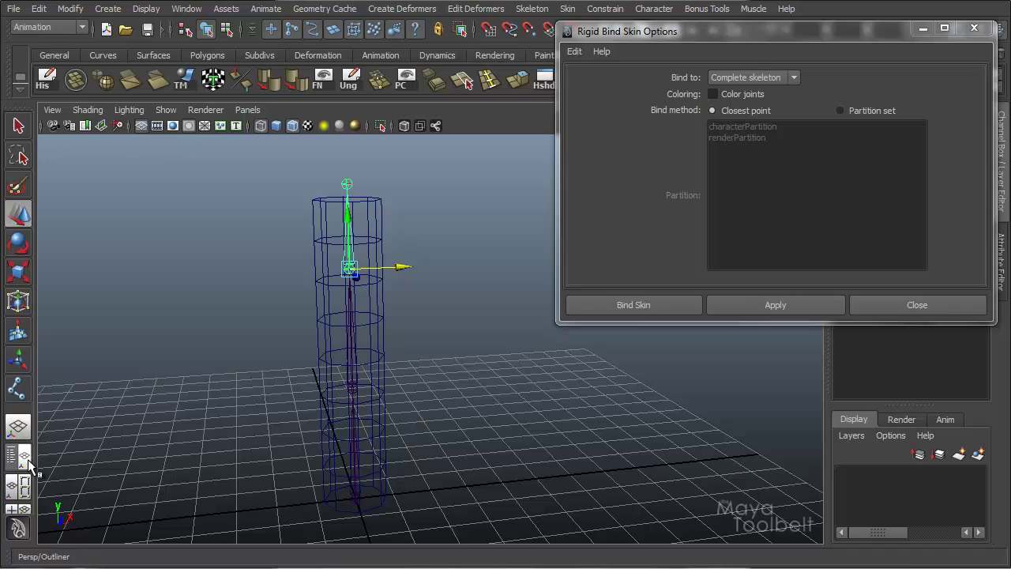
- Show the Outliner beside the perspective view, select the root joint and expand the joint hierarchy down to joint4
middle_click_drag(271, 284, 290, 288, "alt")
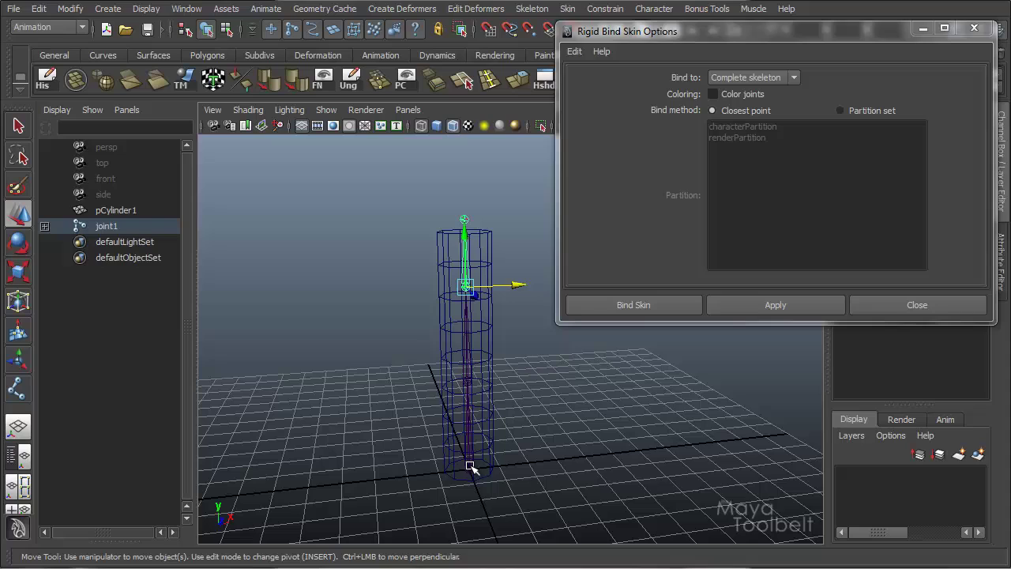
left_click(471, 470)
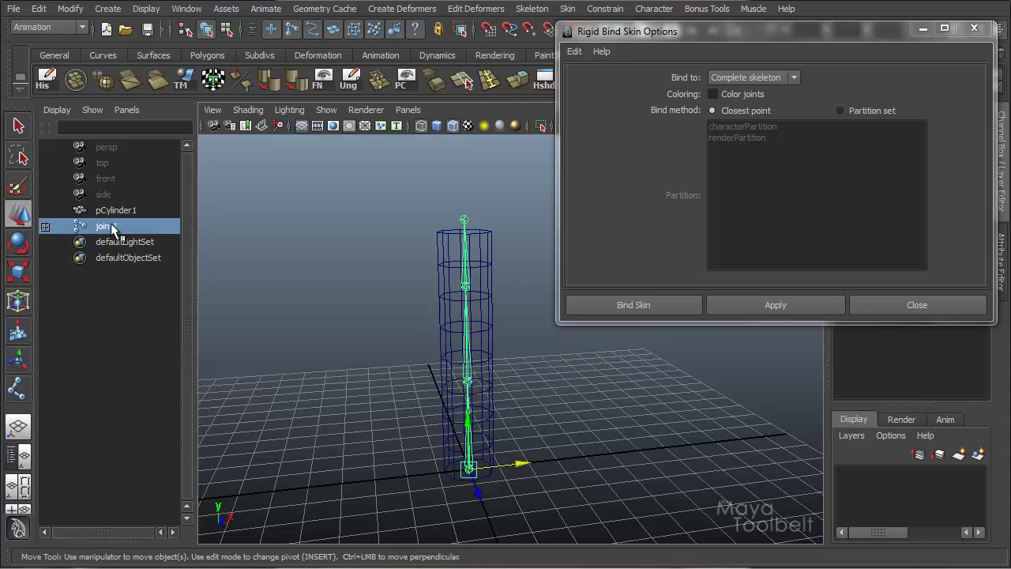
left_click(45, 227)
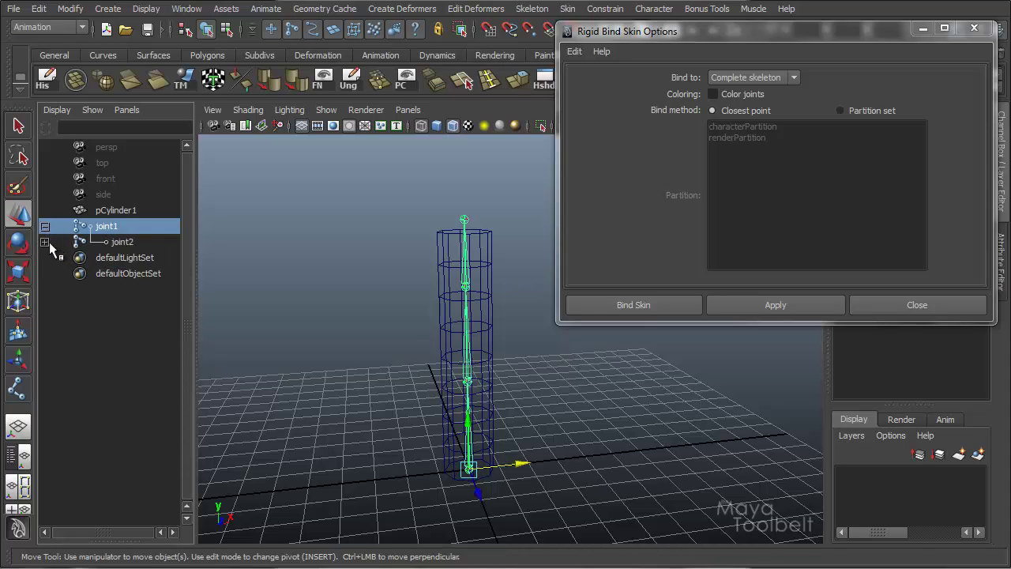
left_click(45, 241)
left_click(44, 258)
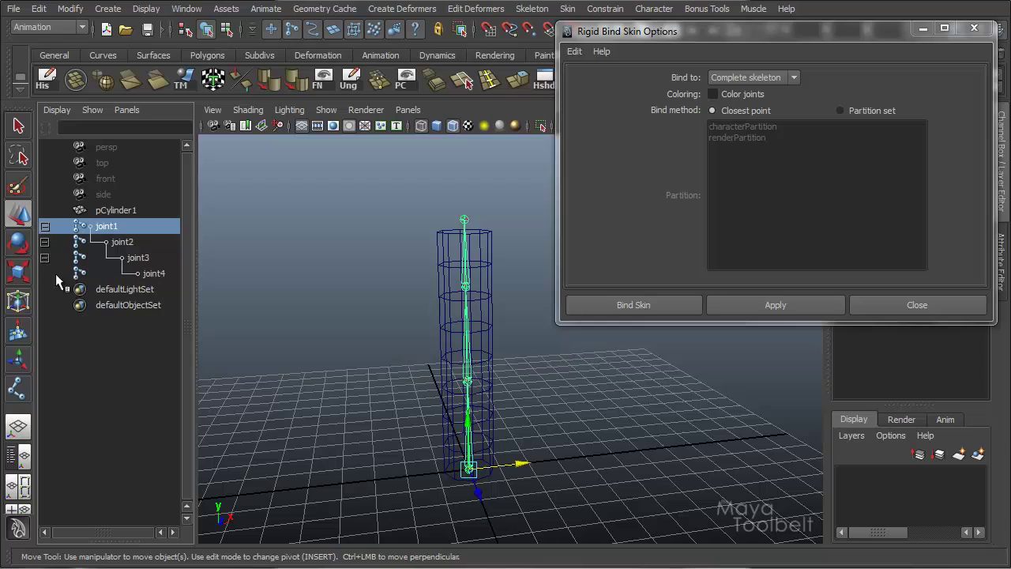
- Rename joint4 as wrist and joint3 as forearm in the Outliner
left_click(148, 272)
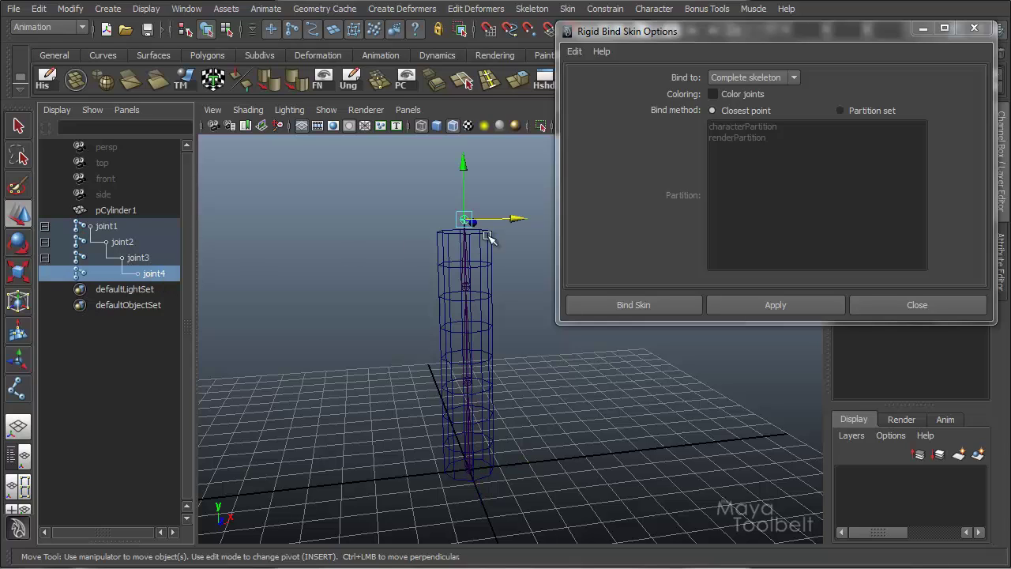
double_click(151, 274)
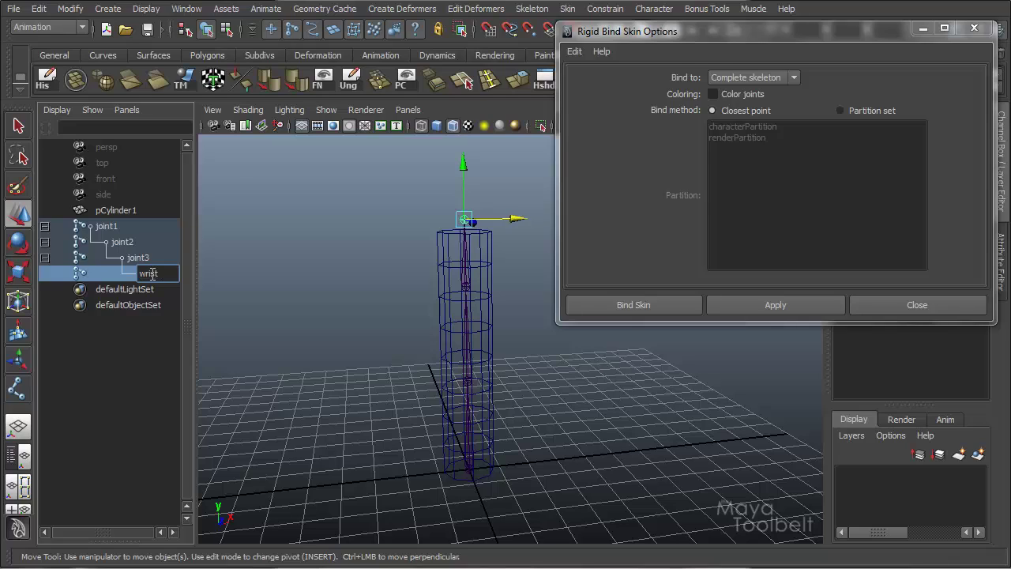
type("wrist")
key("Return")
double_click(147, 259)
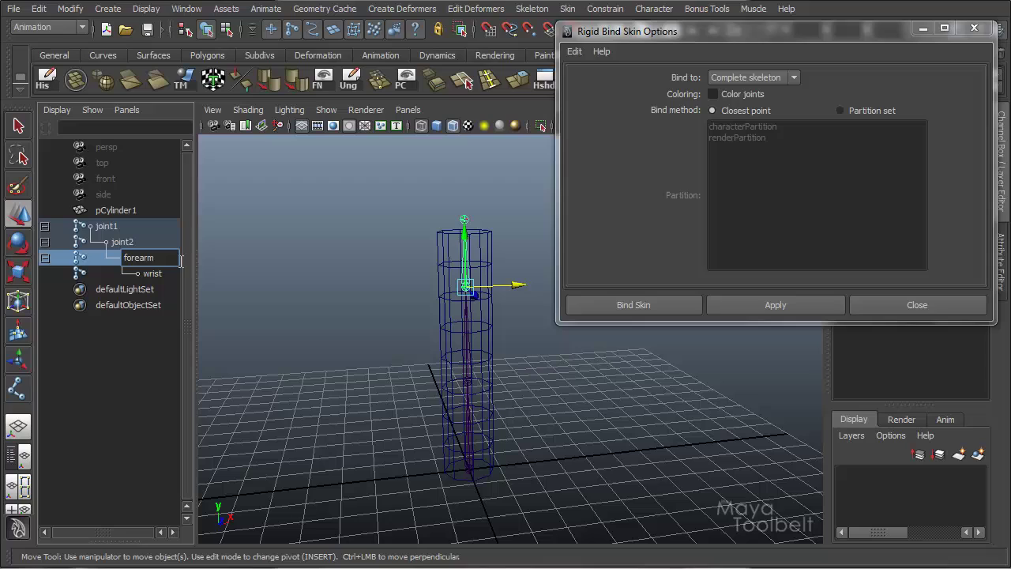
key("Return")
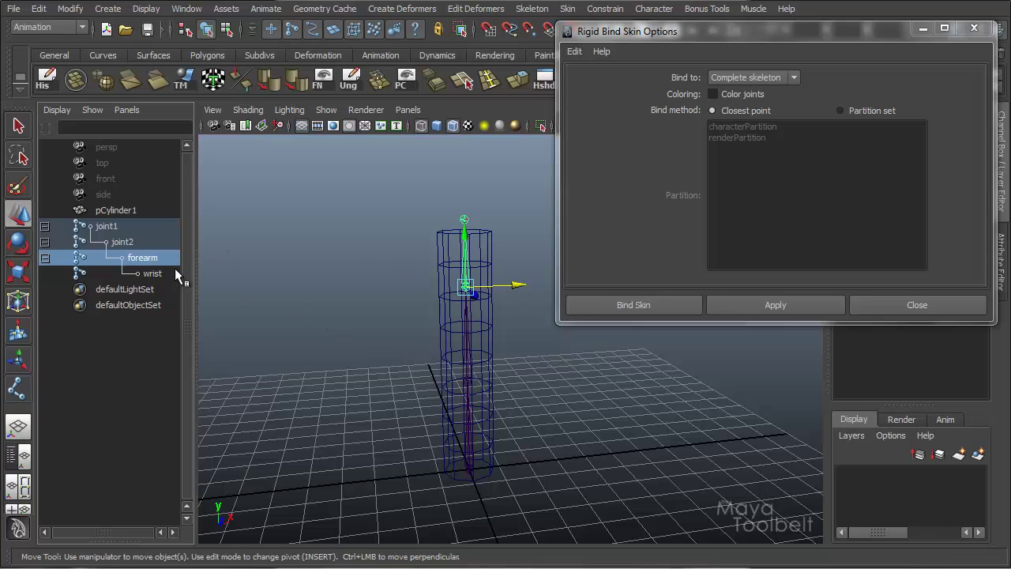
- Rename joint2 as elbow and joint1 as shoulder in the Outliner
double_click(121, 243)
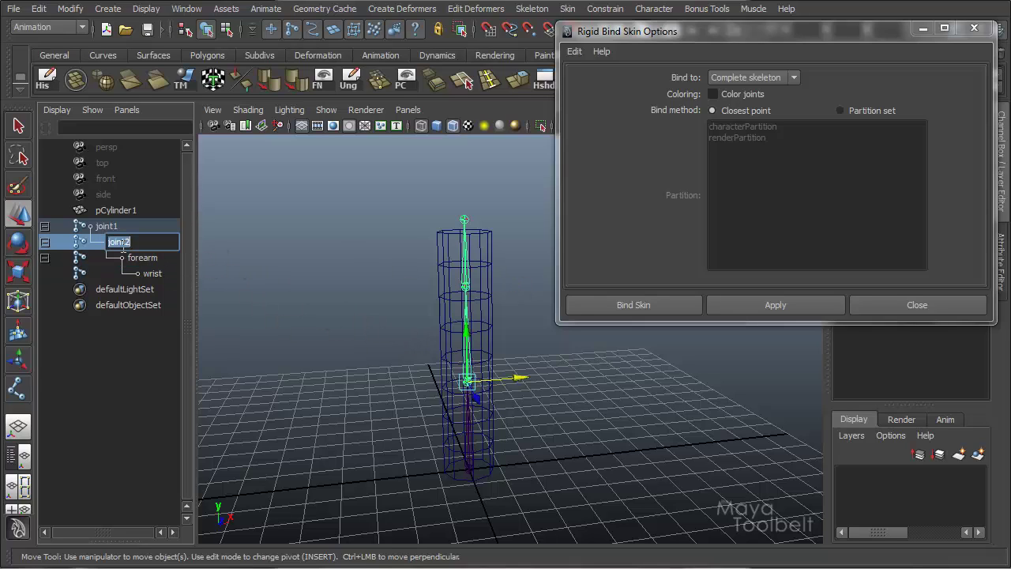
type("elbow")
key("Return")
double_click(123, 224)
type("shoulder")
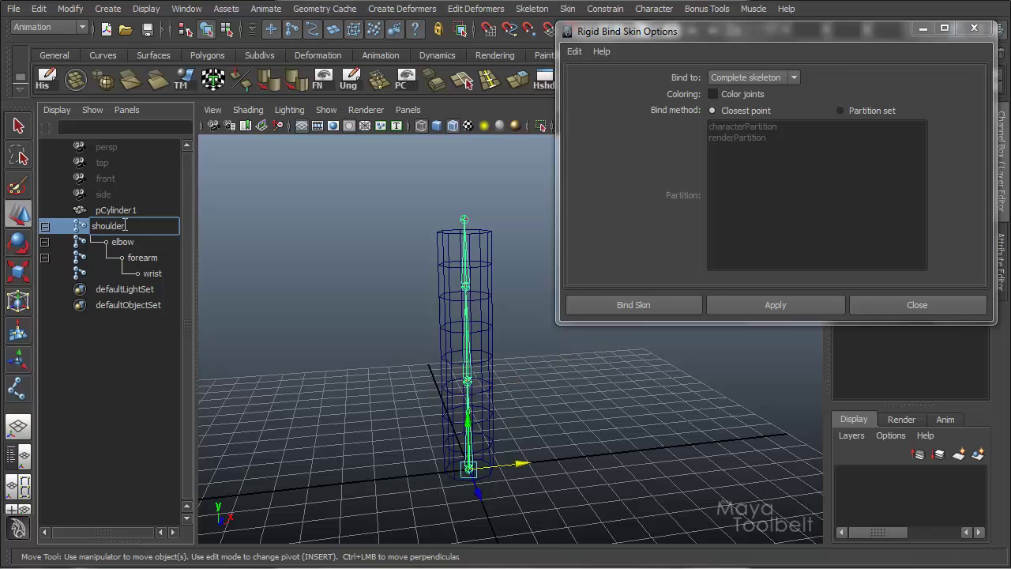
key("Return")
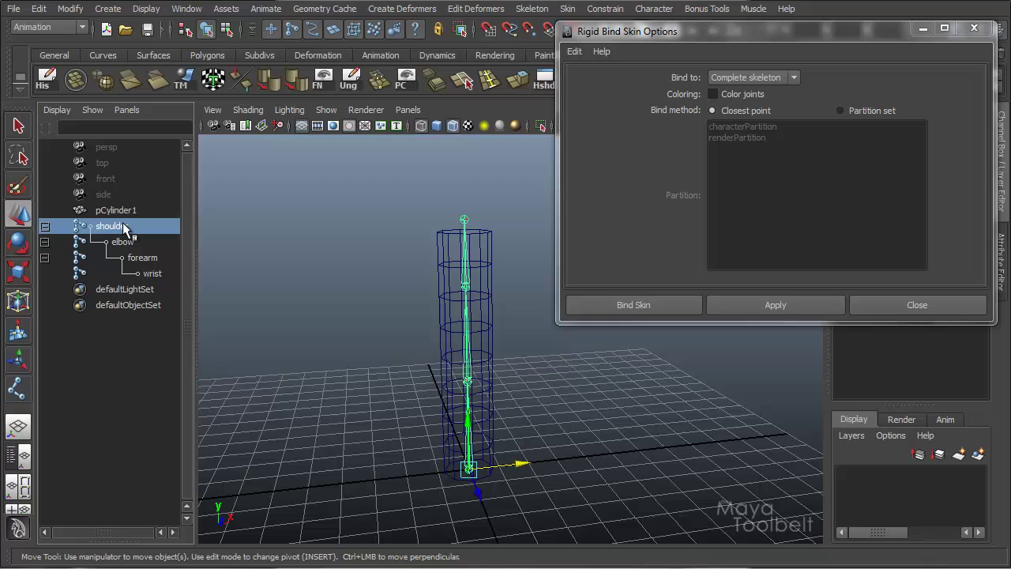
- Select the wrist, forearm, elbow and shoulder joints in turn to check where each sits in the chain
left_click(154, 274)
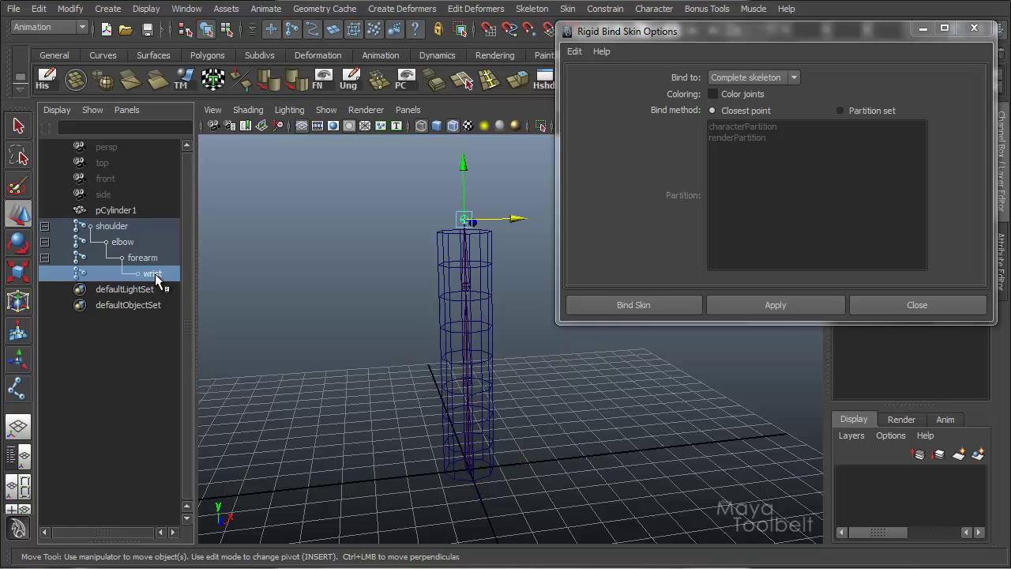
left_click(143, 258)
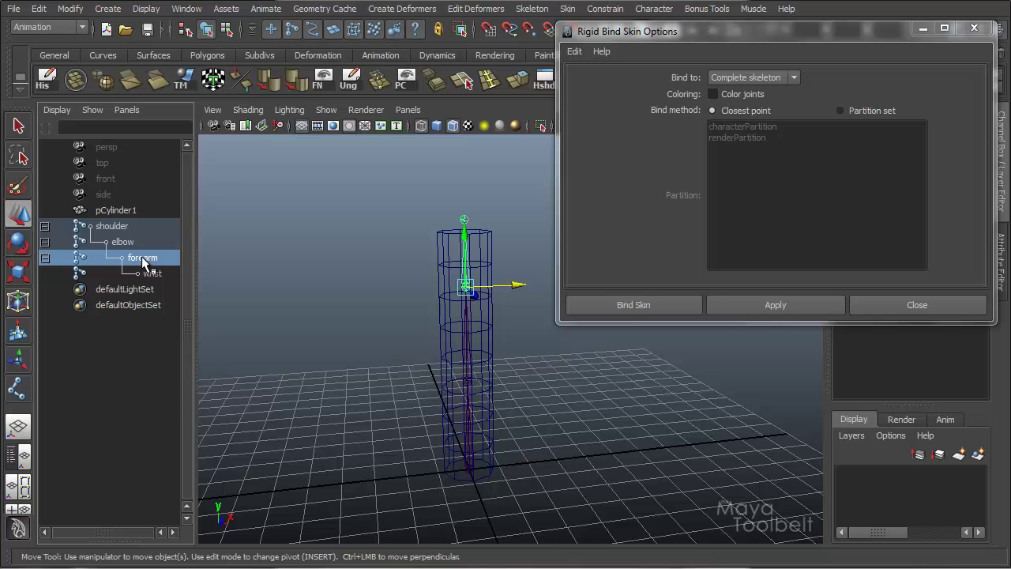
left_click(125, 243)
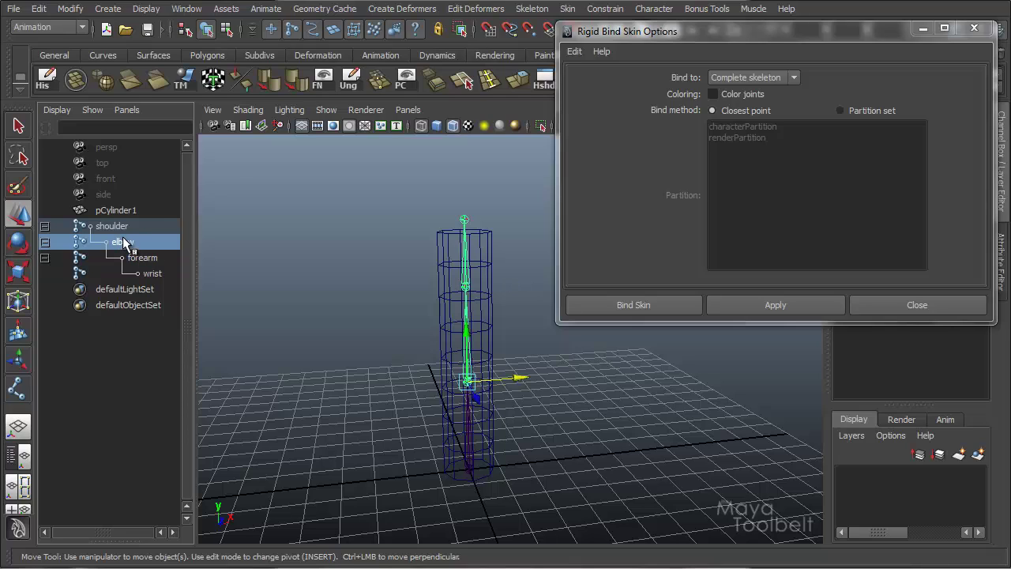
left_click(119, 228)
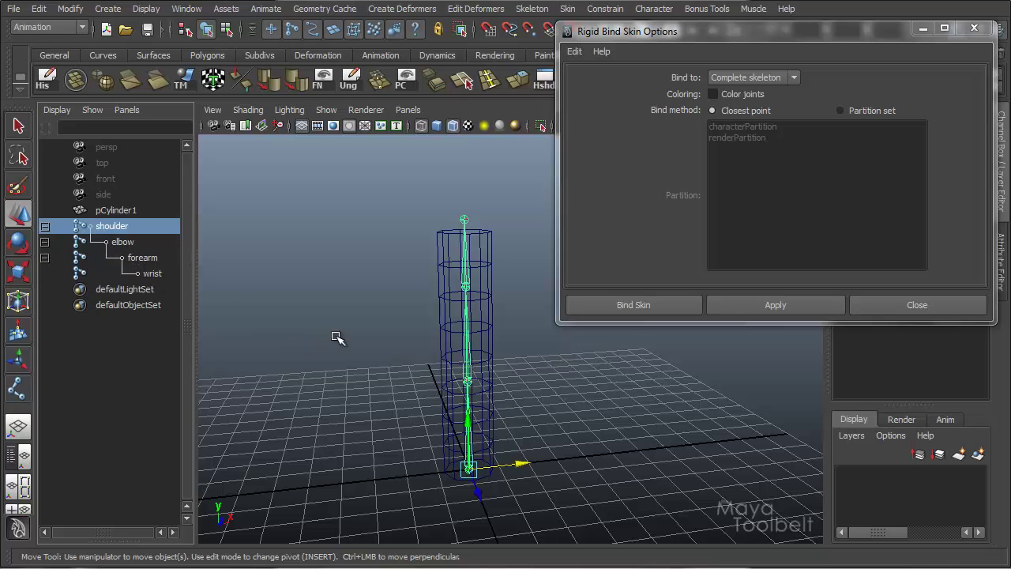
- Select the cylinder and rename pCylinder1 as arm
middle_click_drag(469, 335, 414, 311, "alt")
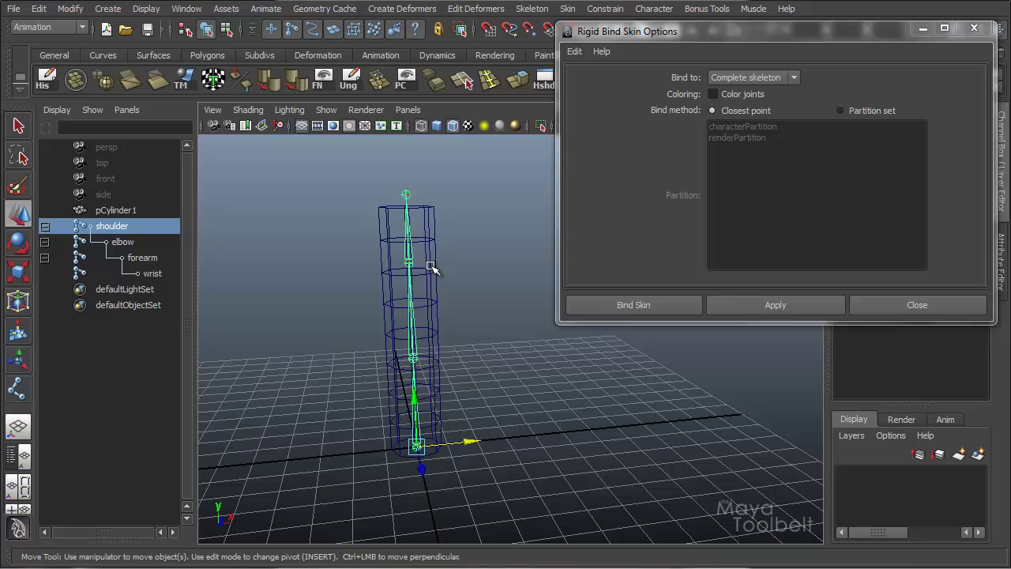
left_click(435, 238)
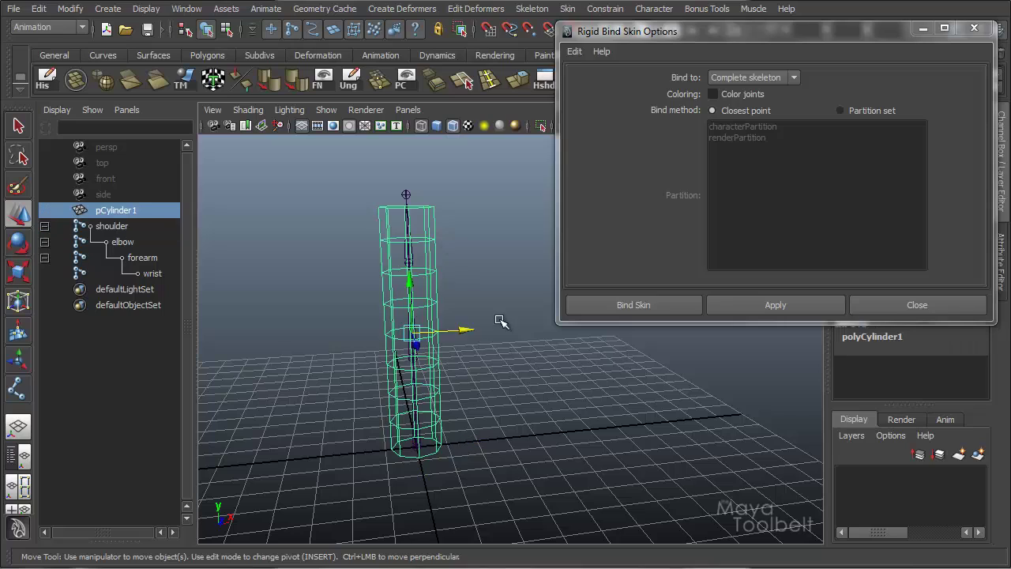
double_click(111, 209)
type("arm")
key("Return")
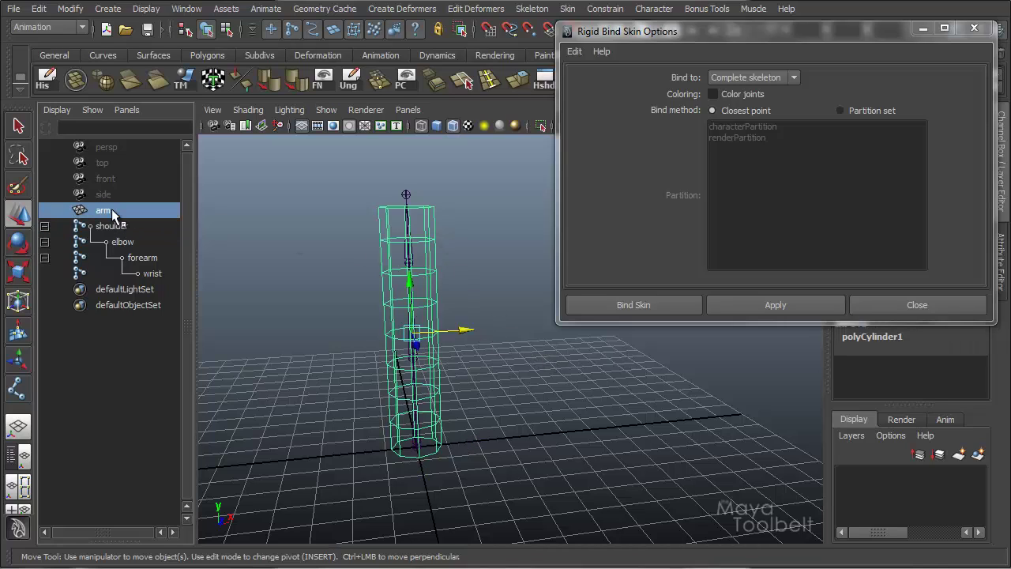
- Rigid bind the arm to the shoulder joint's complete skeleton with the options reset to defaults, and minimize the options window
left_click(418, 451, "shift")
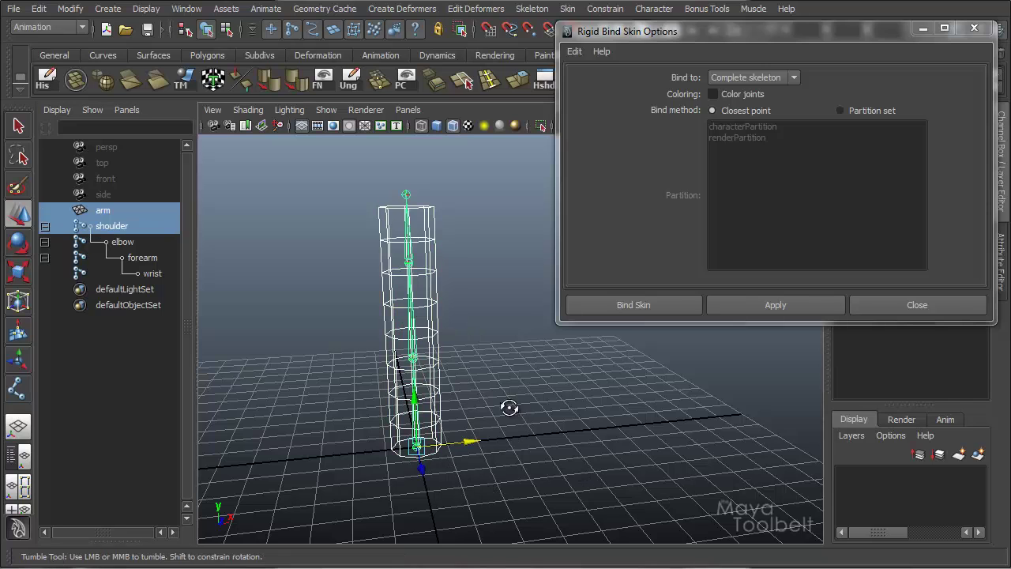
left_click_drag(512, 409, 479, 381, "alt")
middle_click_drag(479, 381, 451, 371, "alt")
left_click_drag(850, 39, 814, 54)
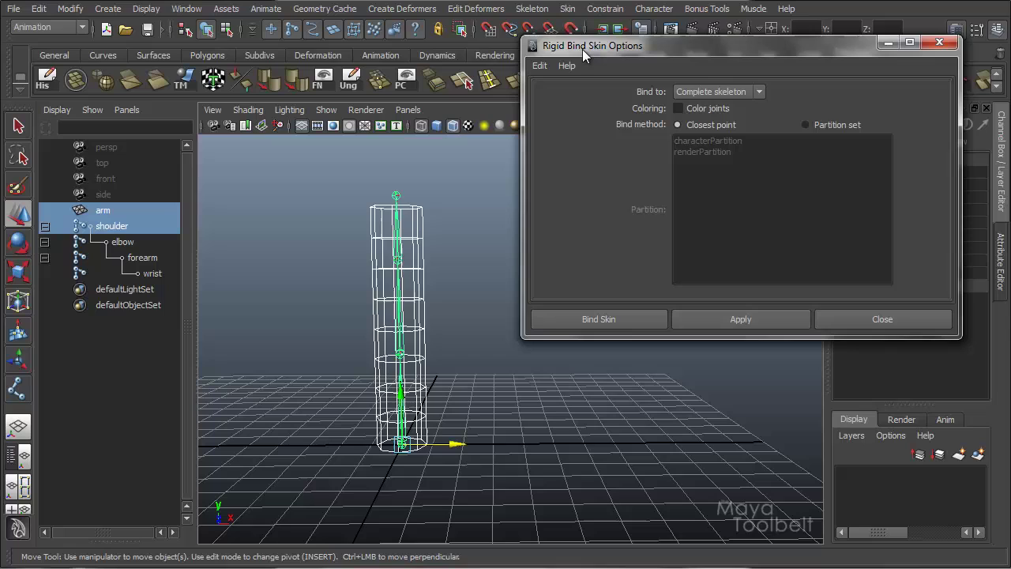
left_click(540, 65)
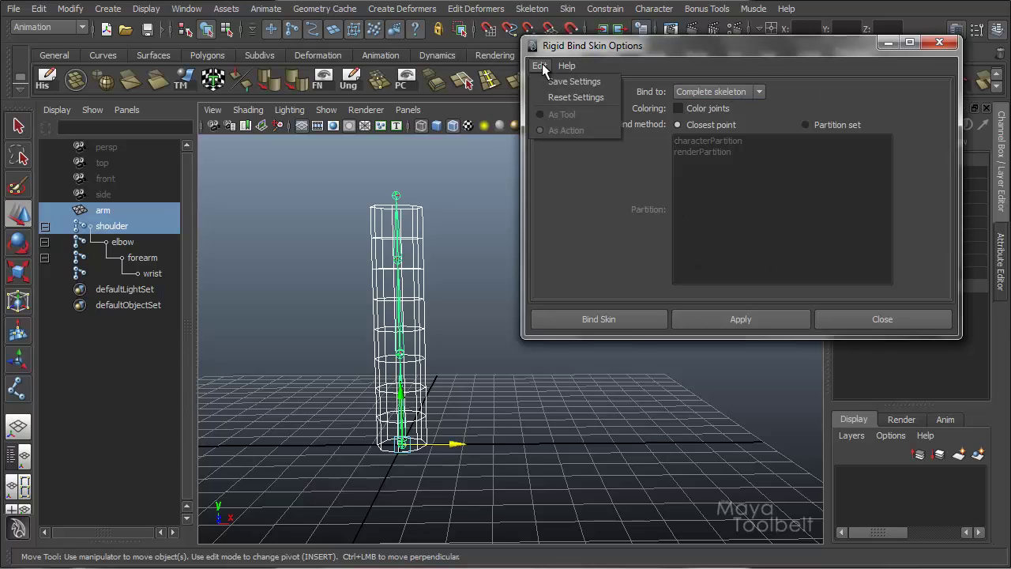
left_click(577, 96)
left_click(757, 318)
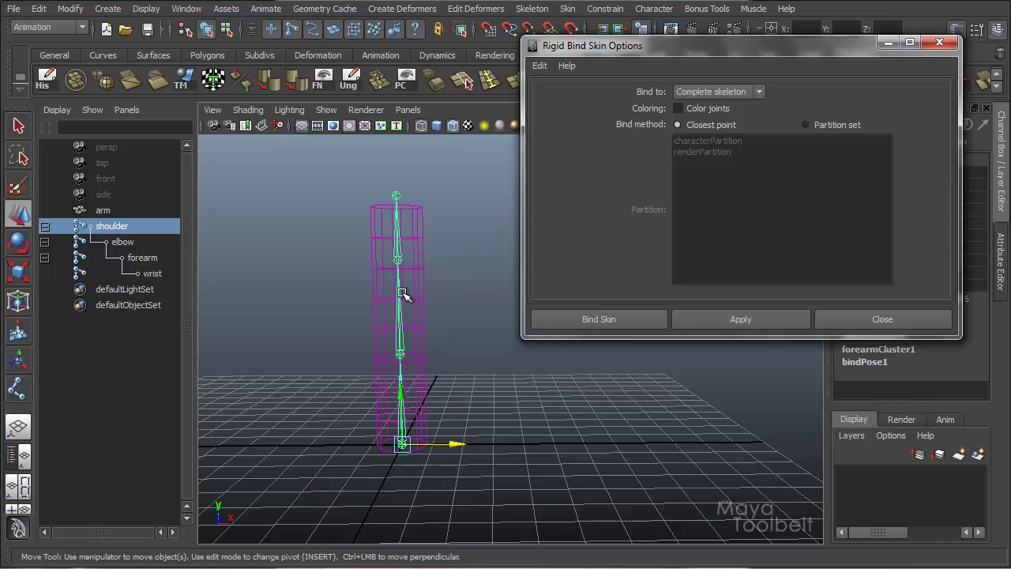
left_click(889, 43)
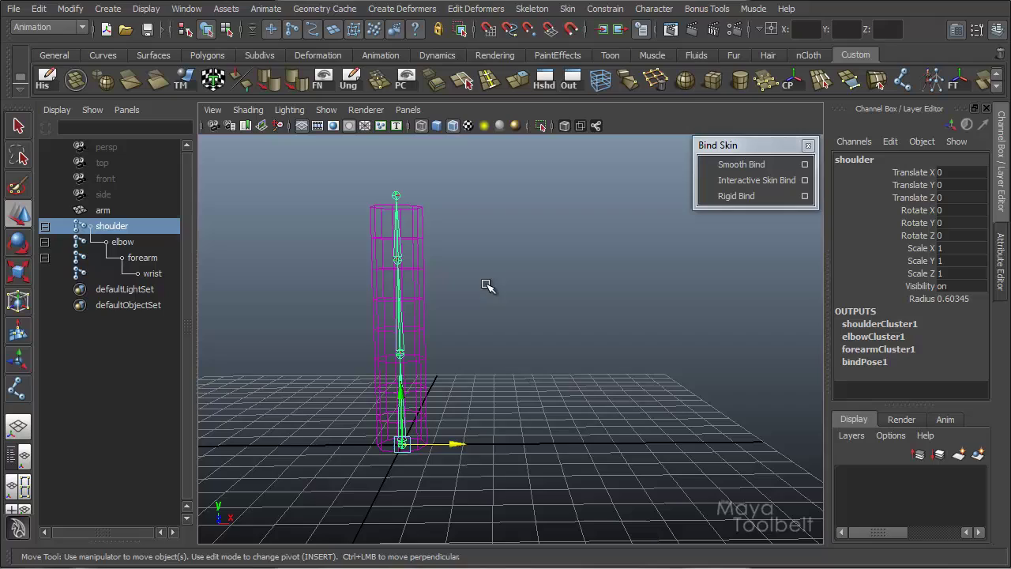
- Display the bound arm with smooth shading and clear the joint selection
left_click_drag(447, 280, 508, 287, "alt")
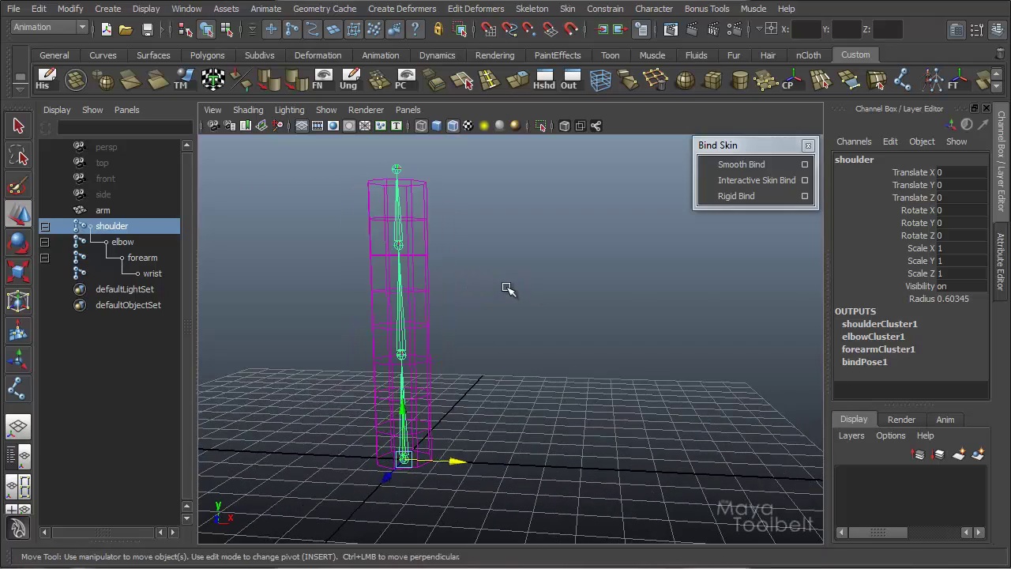
middle_click_drag(509, 287, 522, 287, "alt")
right_click_drag(522, 288, 500, 287, "alt")
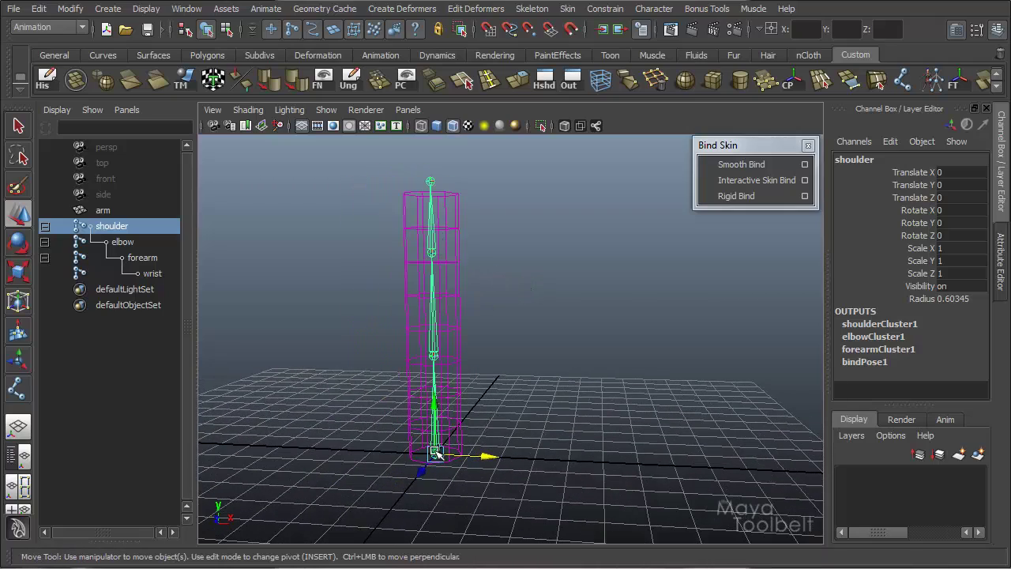
key("5")
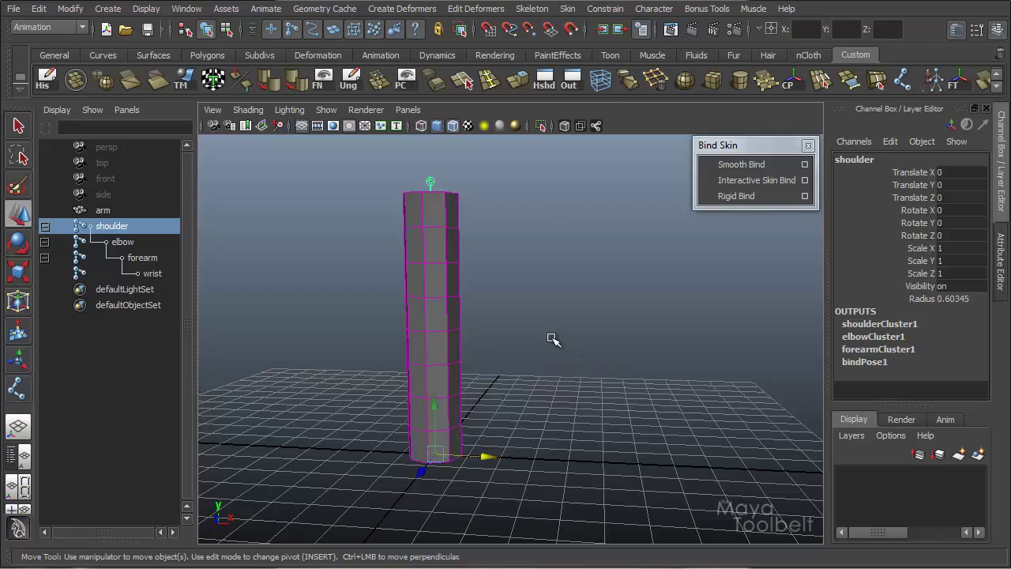
left_click_drag(562, 330, 535, 255, "alt")
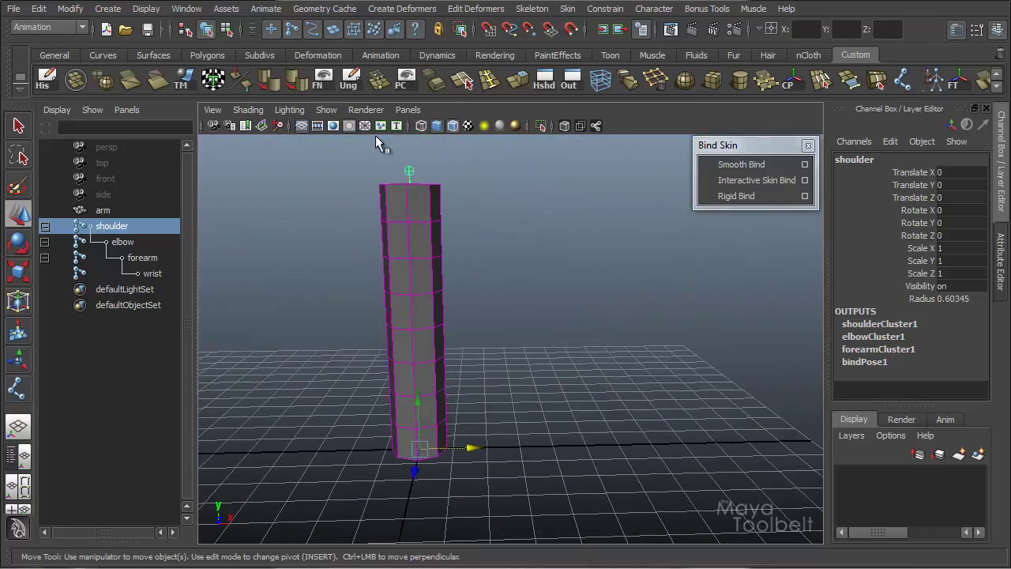
left_click(535, 256)
mouse_move(538, 391)
left_mouse_down("alt")
mouse_move(505, 372)
mouse_move(486, 335)
mouse_move(512, 335)
mouse_move(432, 266)
left_mouse_up("alt")
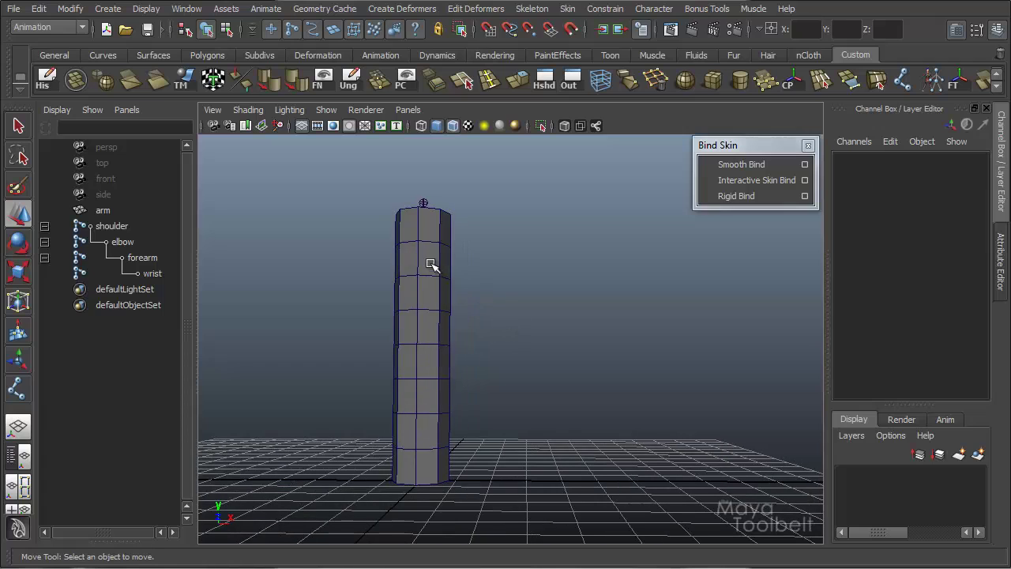
- Toggle the wireframe-on-shaded display of the arm off and back on to compare the two views
left_click(453, 126)
left_click(454, 125)
left_click(454, 125)
left_click(453, 126)
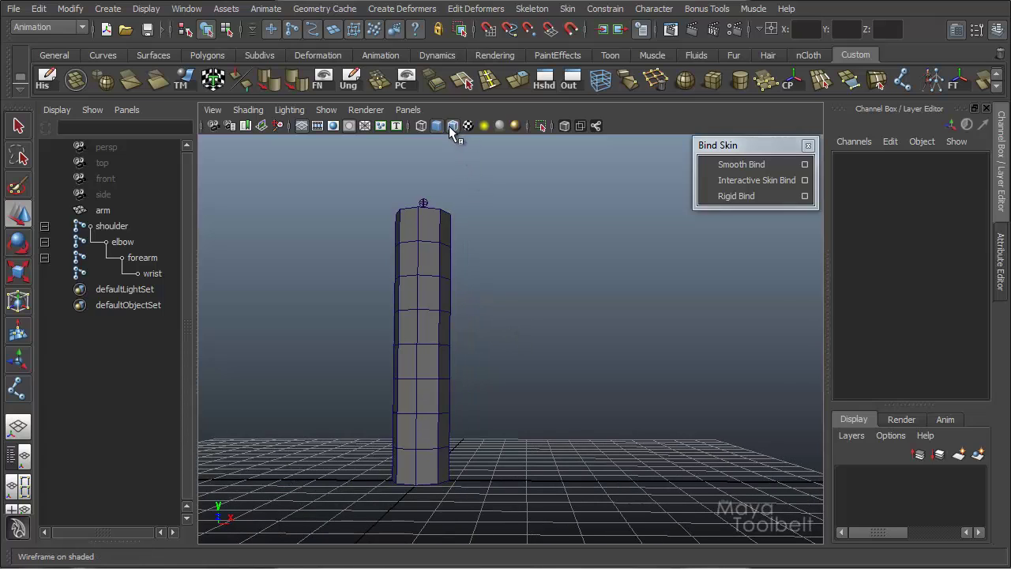
left_click_drag(452, 351, 413, 253, "alt")
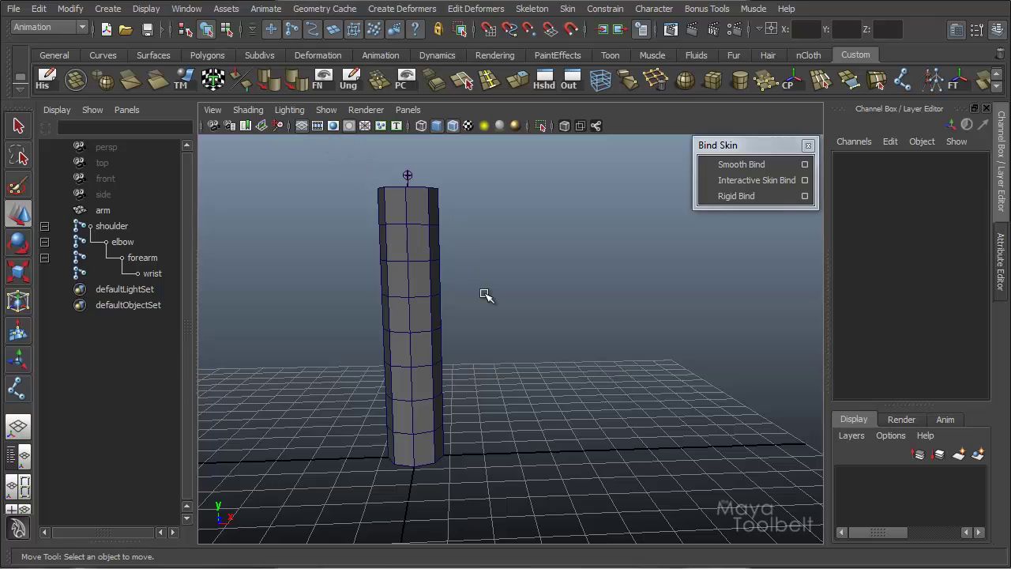
- Enable X-Ray Joints in the perspective view so the skeleton displays through the shaded arm
left_click(256, 115)
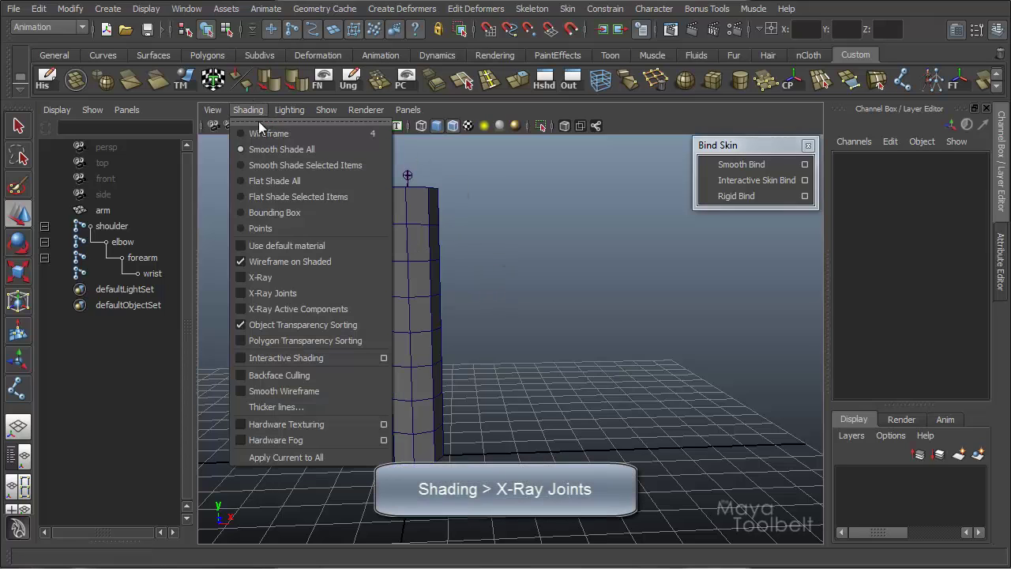
left_click(294, 293)
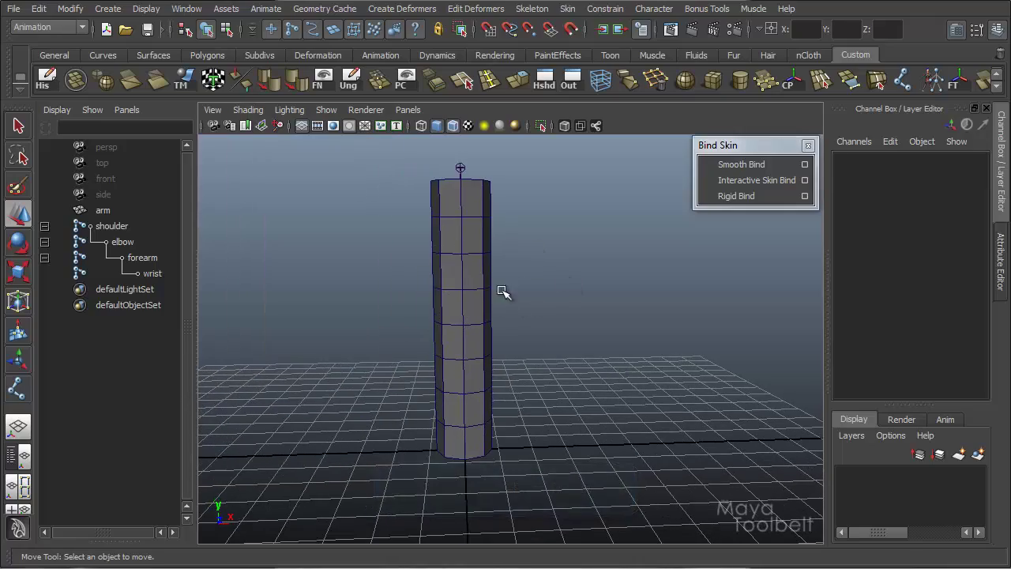
left_click_drag(503, 293, 510, 313, "alt")
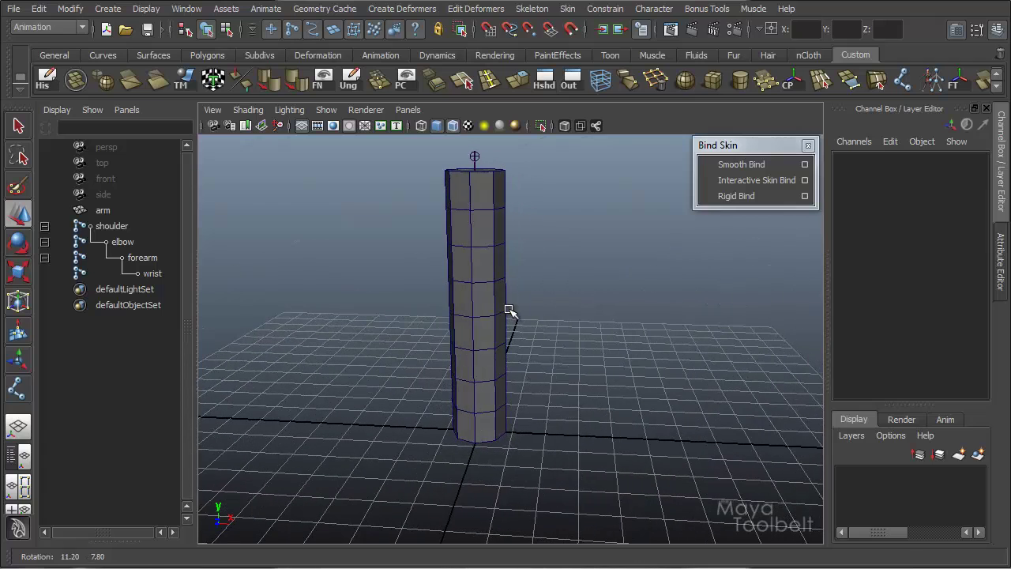
left_click(261, 110)
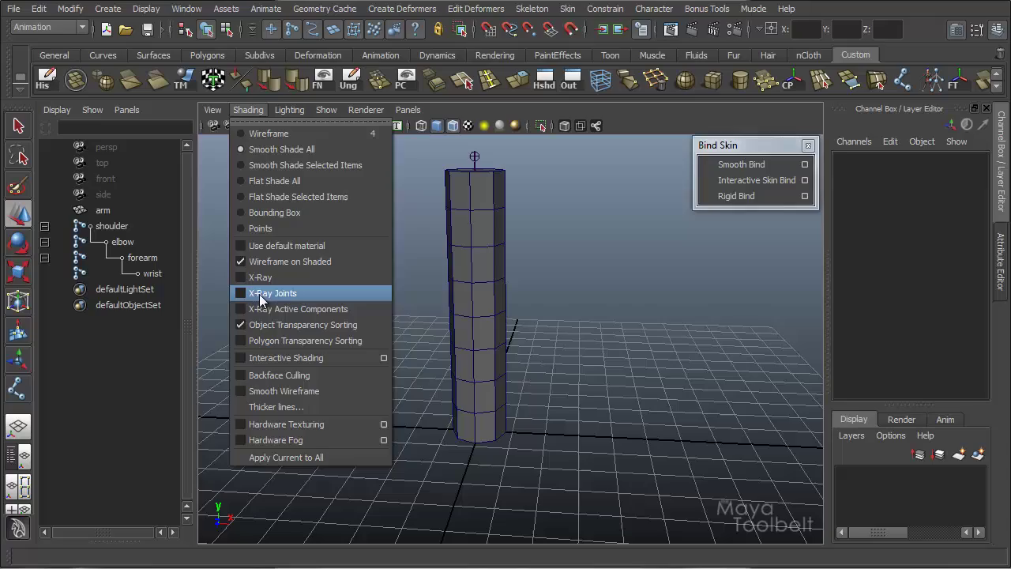
left_click(286, 295)
left_click_drag(607, 325, 556, 291, "alt")
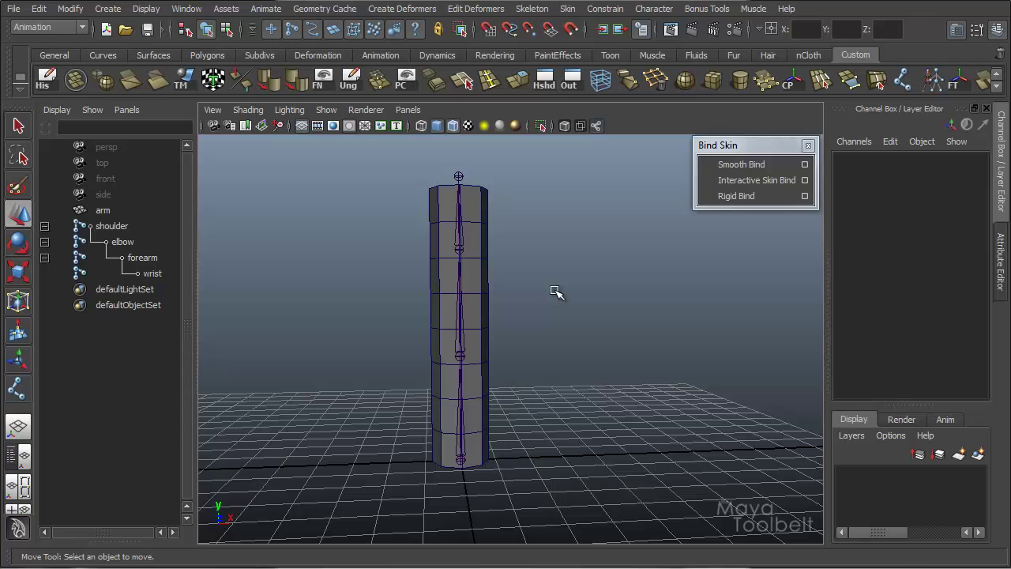
- Test the binding by moving the shoulder joint about 3.05 cm along X, and undo the move
middle_click_drag(490, 285, 456, 287, "alt")
mouse_move(468, 292)
left_mouse_down("alt")
mouse_move(504, 312)
mouse_move(480, 298)
left_mouse_up("alt")
left_click(431, 450)
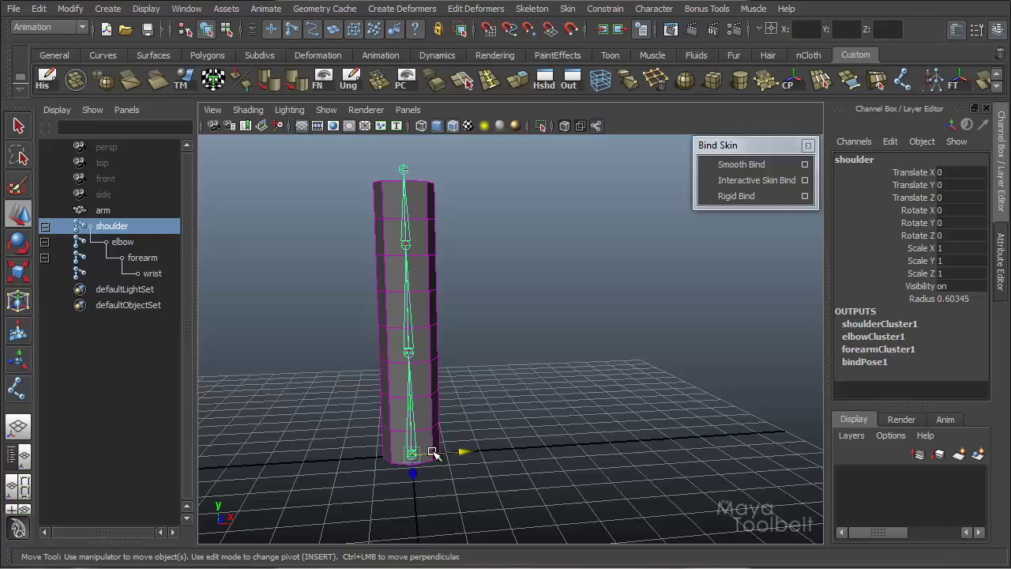
left_click_drag(566, 354, 530, 356, "alt")
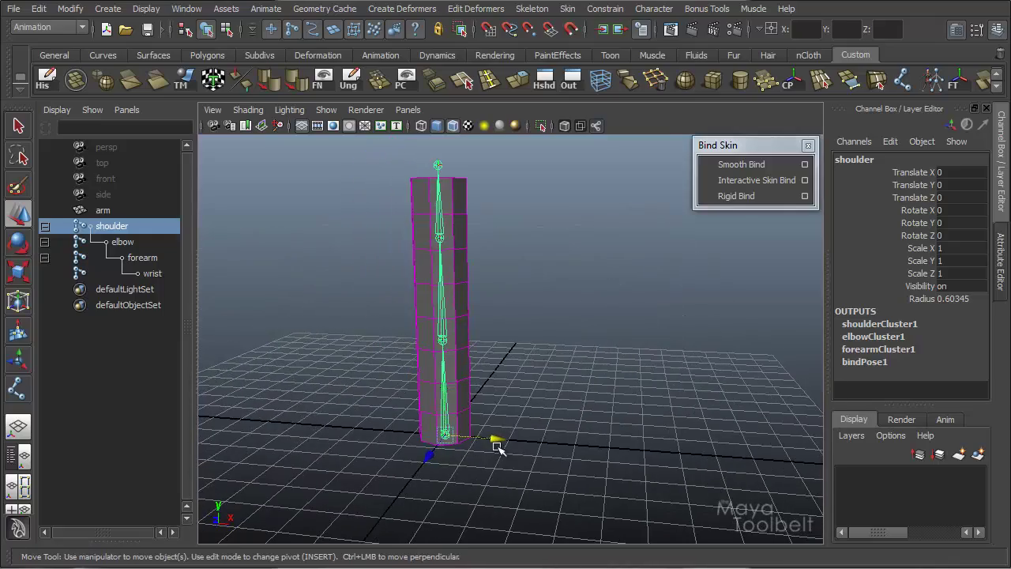
left_click_drag(497, 446, 592, 464)
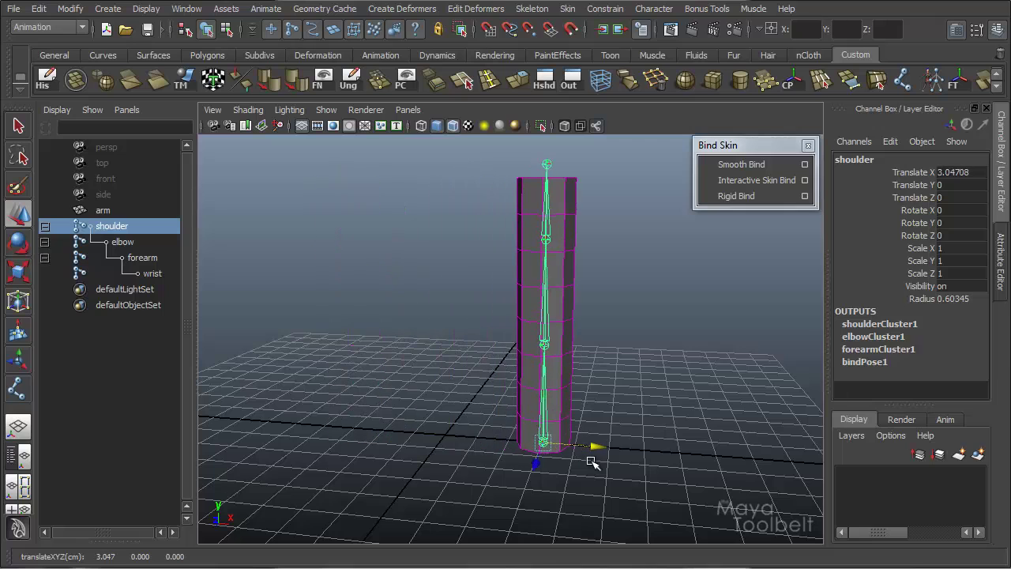
key("ctrl+z")
- Test how the arm follows the shoulder joint by rotating it, and undo the rotations
key("e")
left_click_drag(494, 394, 487, 389)
left_click_drag(487, 389, 410, 339)
key("ctrl+z")
key("ctrl+z")
key("ctrl+z")
- Bend the elbow joint to about -35.2 degrees in Z, rotate the forearm joint in the same direction, and clear the selection
left_click(442, 309)
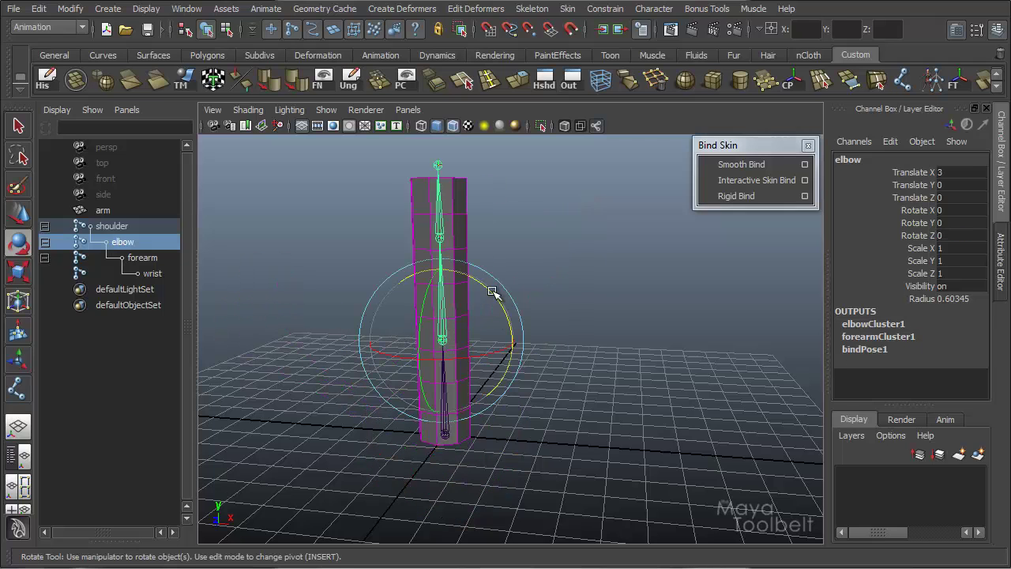
left_click_drag(483, 283, 499, 322)
key("Down")
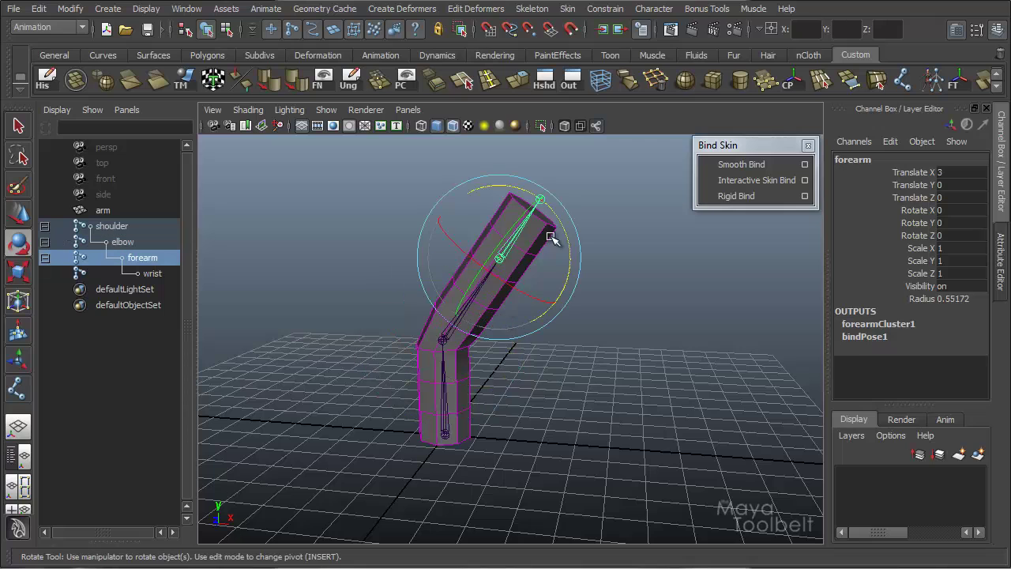
left_click_drag(562, 226, 574, 290)
left_click(326, 293)
- Switch the arm to edge selection and select the edge loop at the elbow joint to examine the bend up close
left_click_drag(389, 274, 431, 278, "alt")
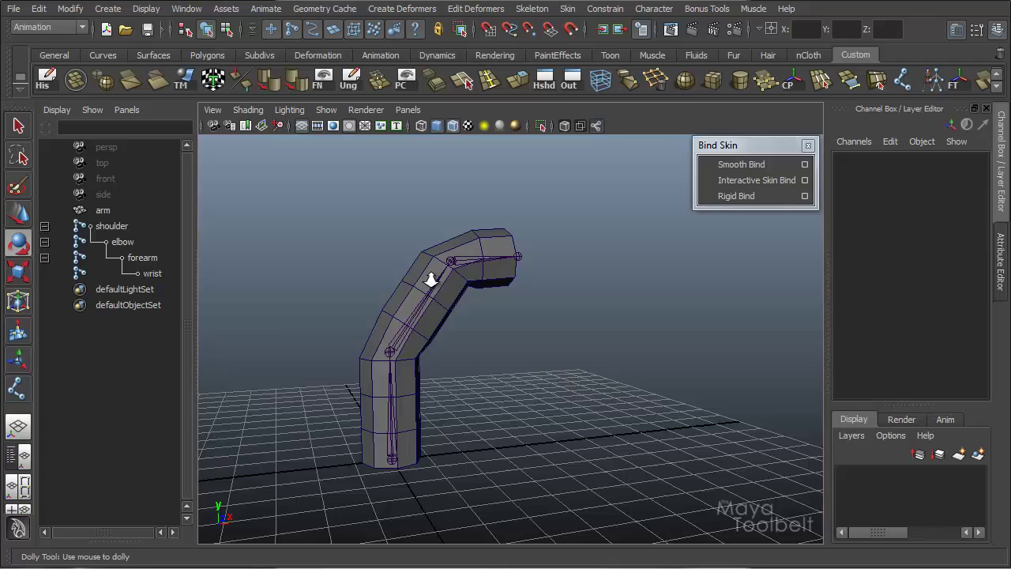
right_click_drag(432, 277, 559, 319, "alt")
middle_click_drag(422, 300, 484, 266, "alt")
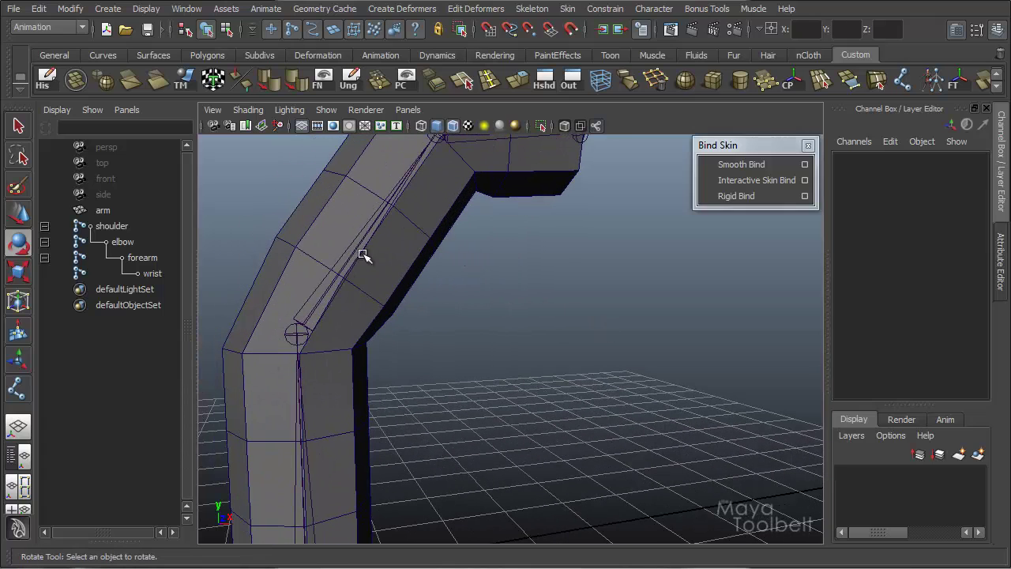
right_click_drag(267, 374, 271, 355)
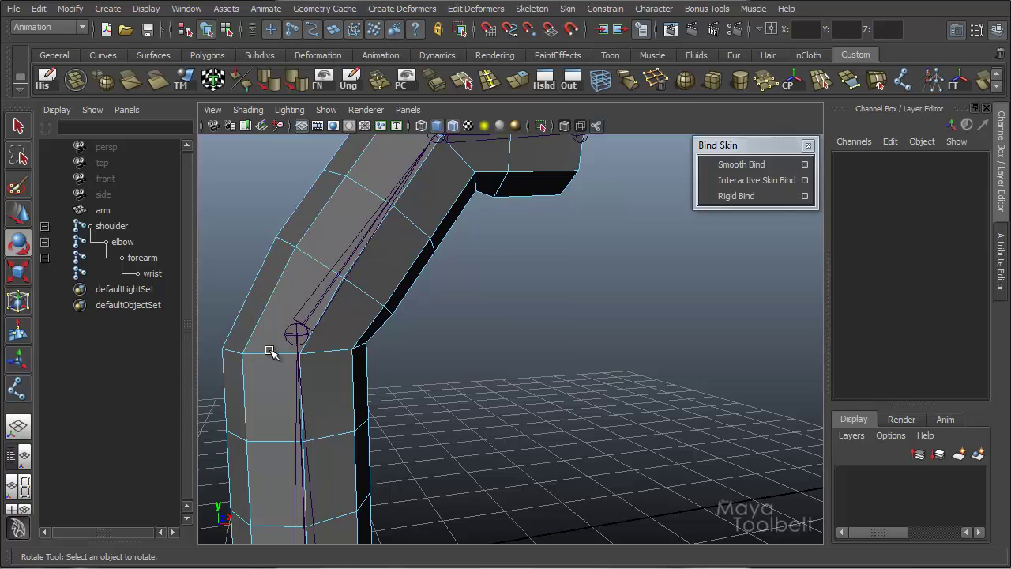
double_click(269, 351)
left_click_drag(419, 372, 393, 336, "alt")
middle_click_drag(394, 336, 451, 327, "alt")
right_click_drag(451, 326, 514, 260, "alt")
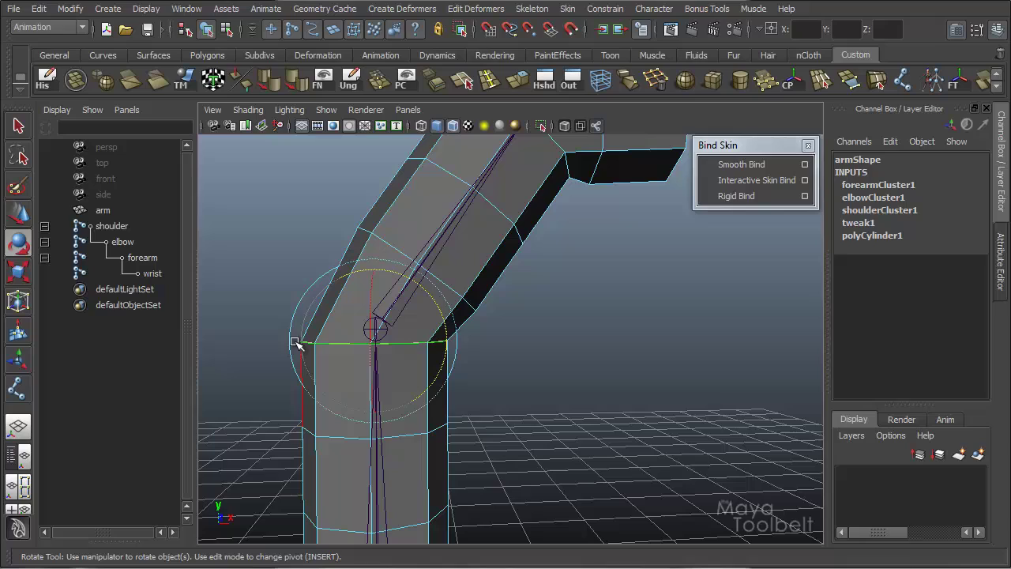
- Select the edge loop just above the elbow joint, examine its spacing from several angles, and clear the selection
double_click(452, 287)
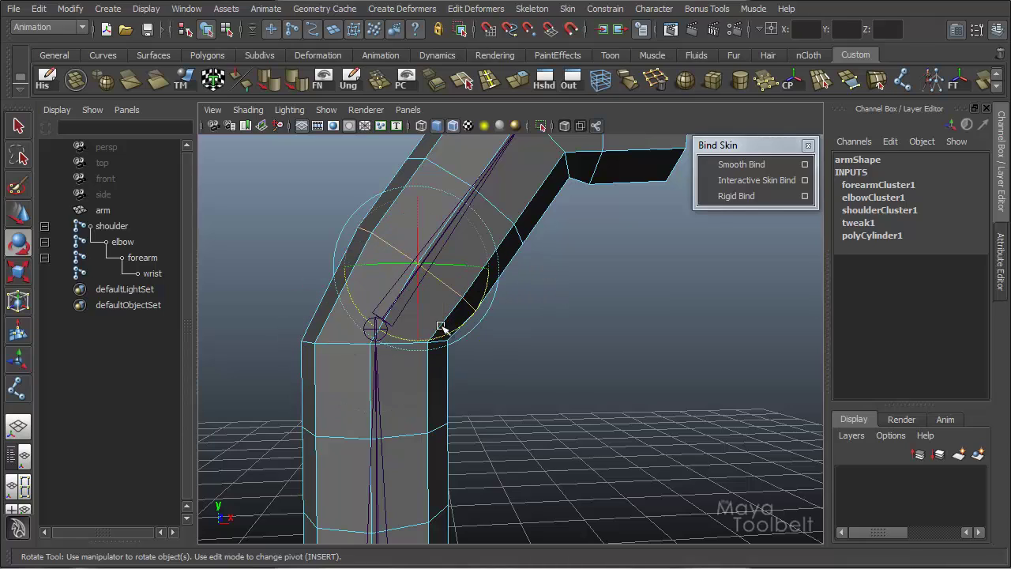
right_click_drag(578, 294, 605, 307, "alt")
left_click_drag(605, 307, 542, 293, "alt")
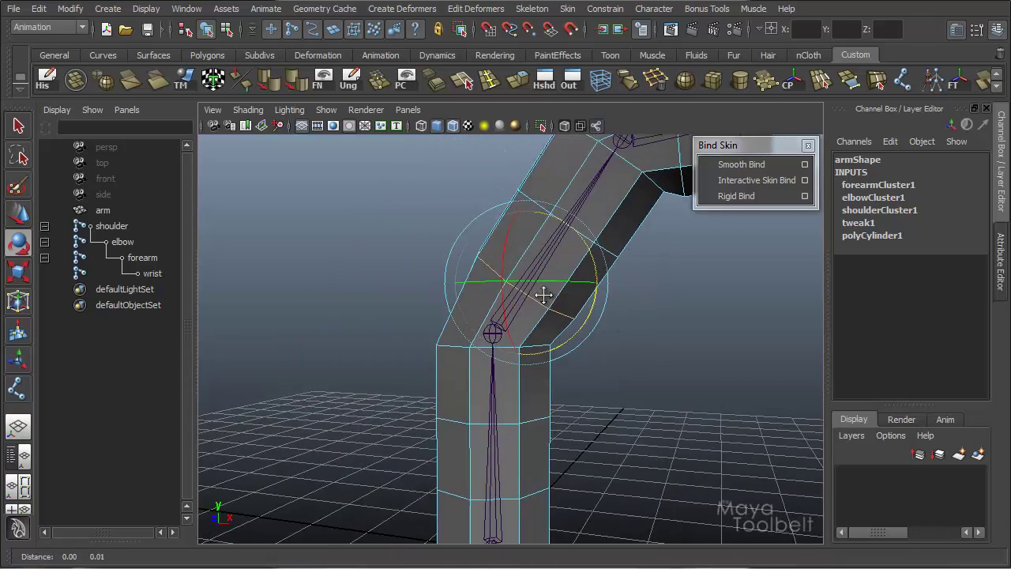
middle_click_drag(542, 293, 547, 300, "alt")
right_click_drag(546, 300, 435, 297, "alt")
left_click_drag(435, 297, 479, 299, "alt")
right_click_drag(478, 299, 508, 298, "alt")
key("w")
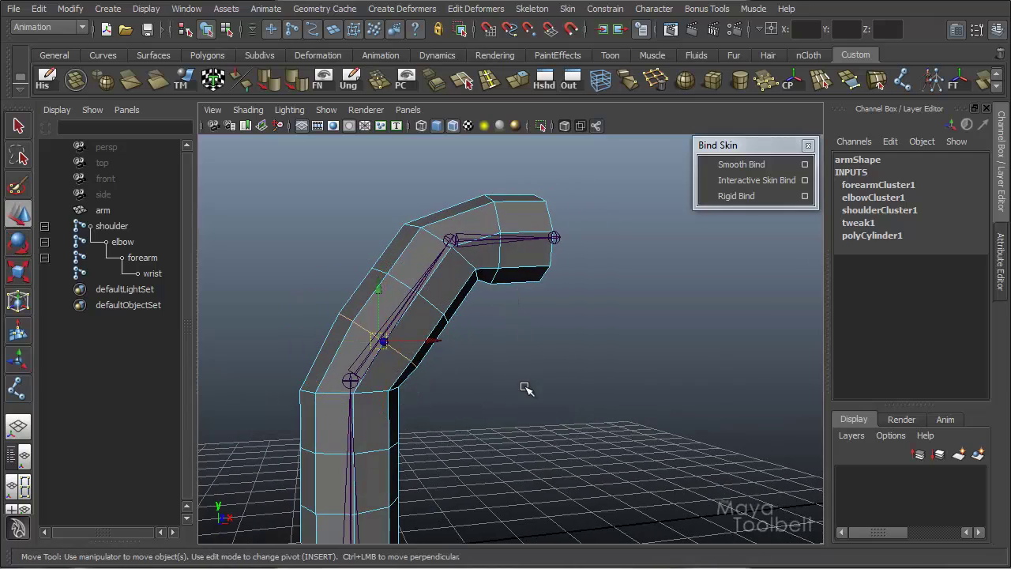
left_click(527, 389)
- Select the edge loops between the forearm and elbow joints in turn to examine which geometry follows the elbow
middle_click_drag(490, 322, 529, 283, "alt")
left_click_drag(529, 283, 562, 303, "alt")
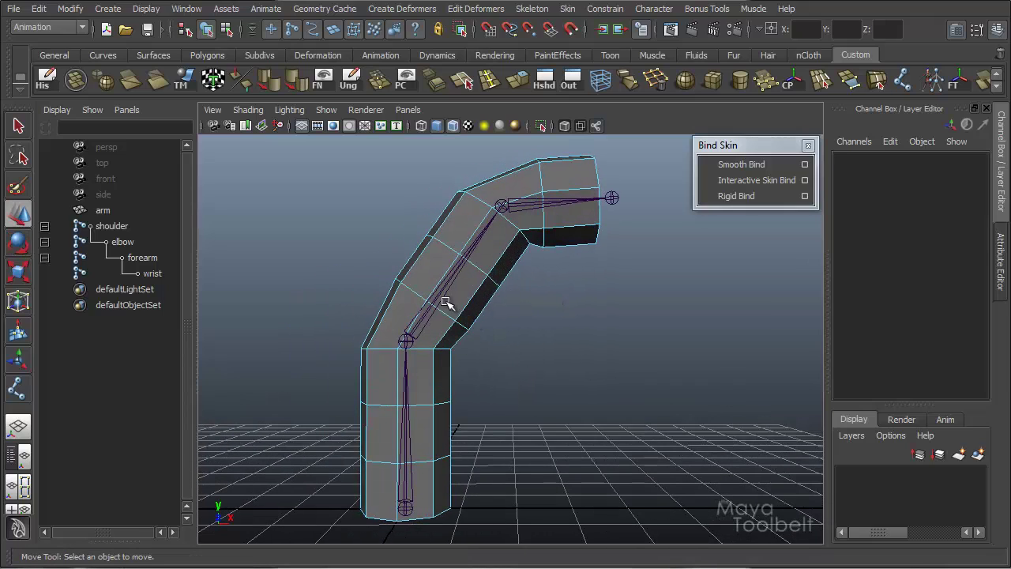
left_click(471, 195)
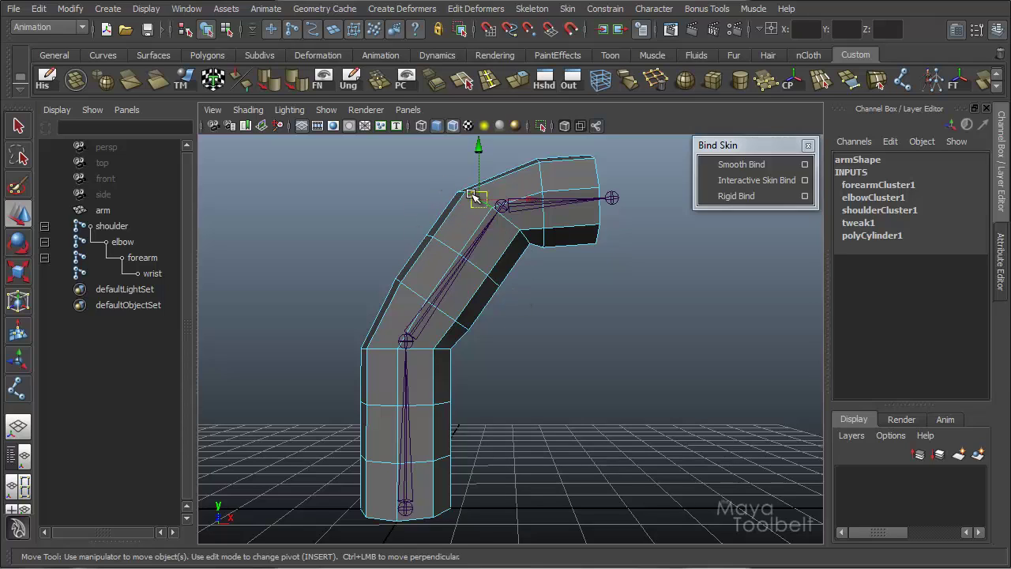
double_click(472, 195)
double_click(442, 244)
left_click(418, 294)
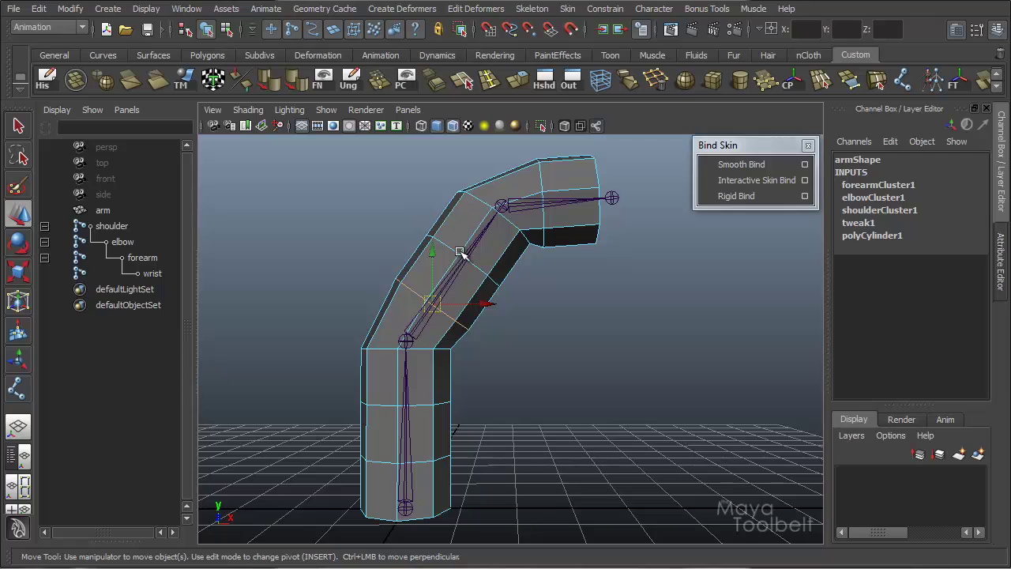
left_click(406, 339)
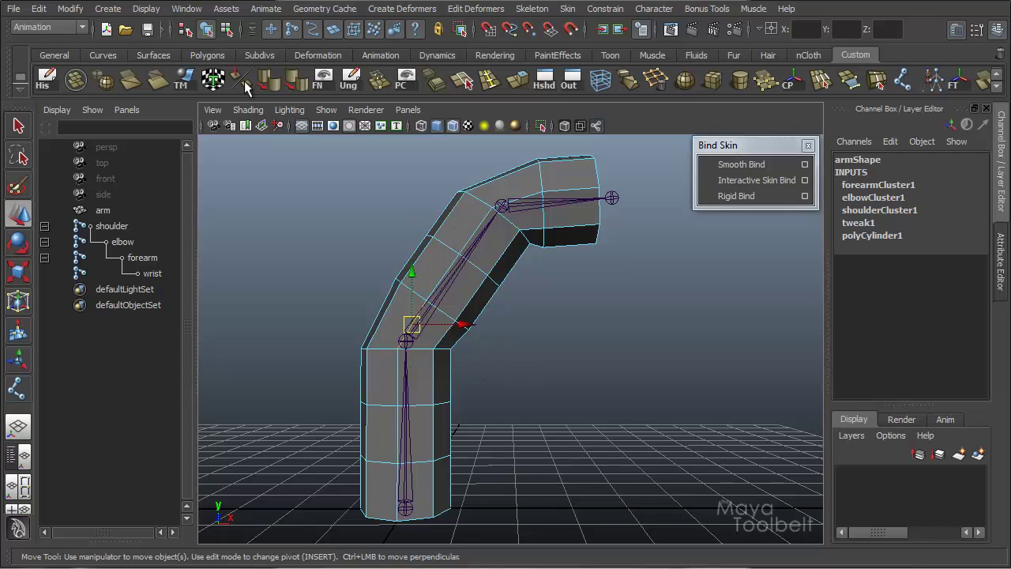
- Return to object selection and swing the elbow joint back and forth, leaving it at about -35.5 degrees in Z
left_click(208, 30)
left_click(406, 342)
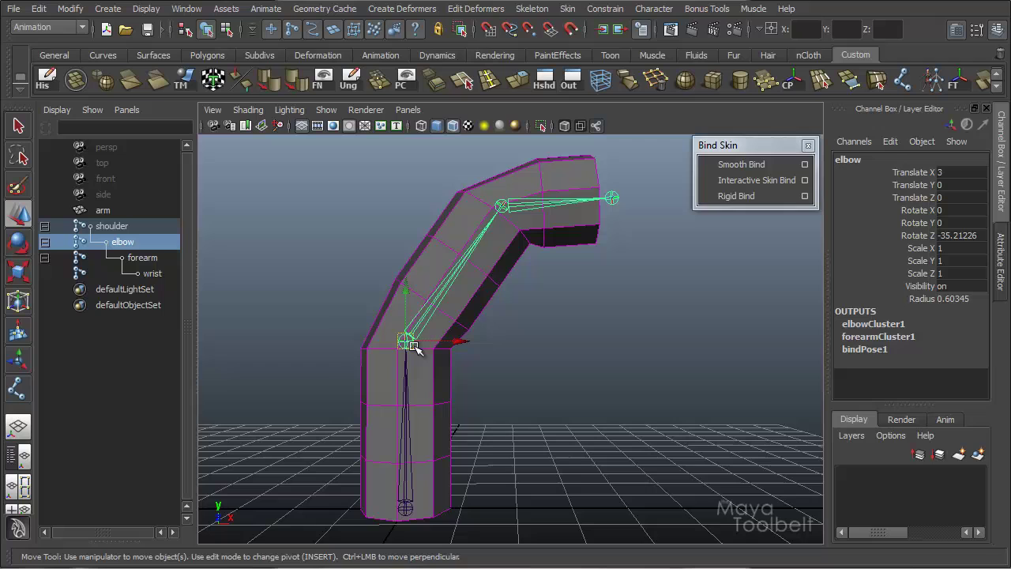
key("e")
left_click_drag(463, 323, 407, 282)
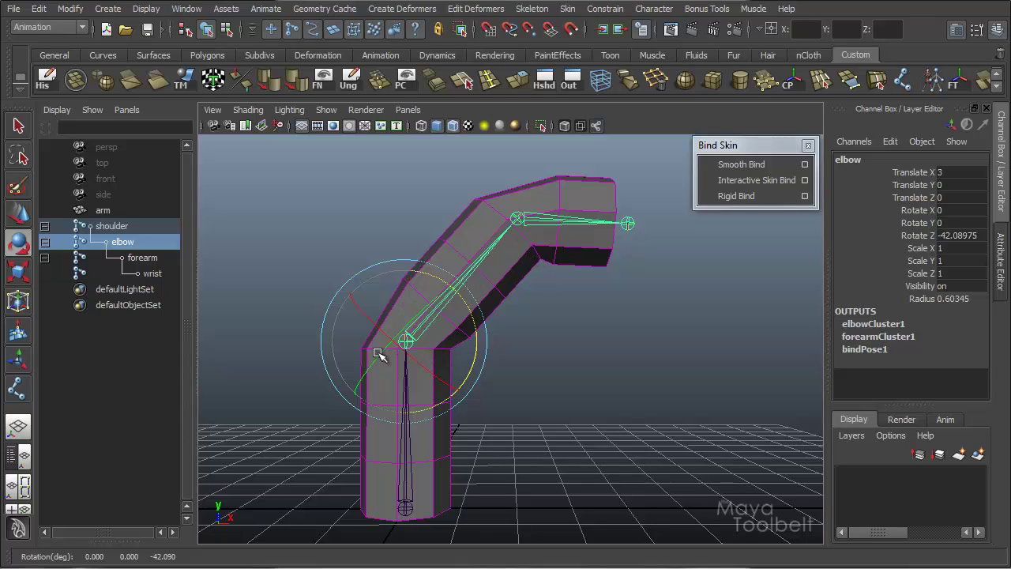
left_click_drag(475, 341, 514, 321)
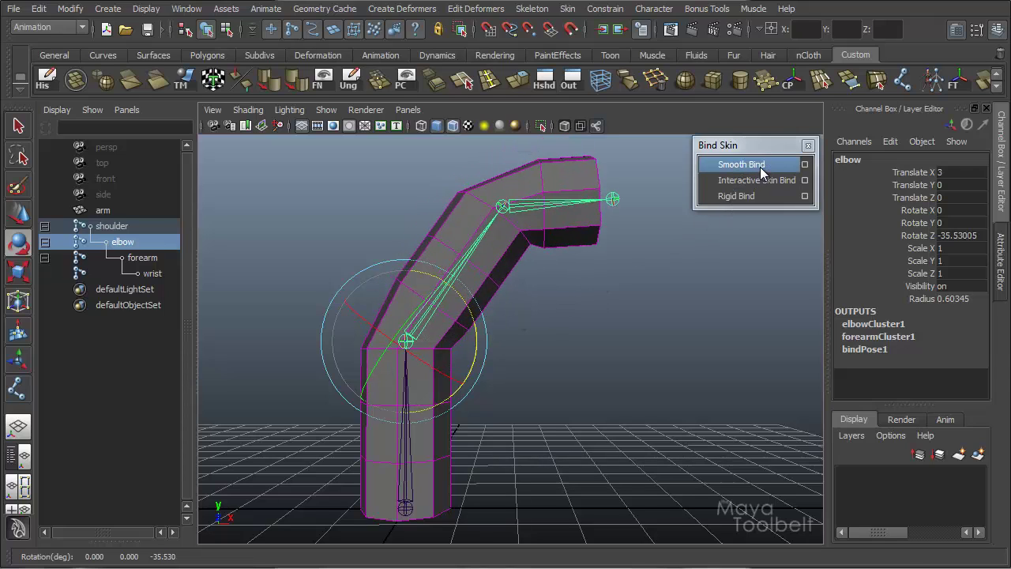
left_click(742, 181)
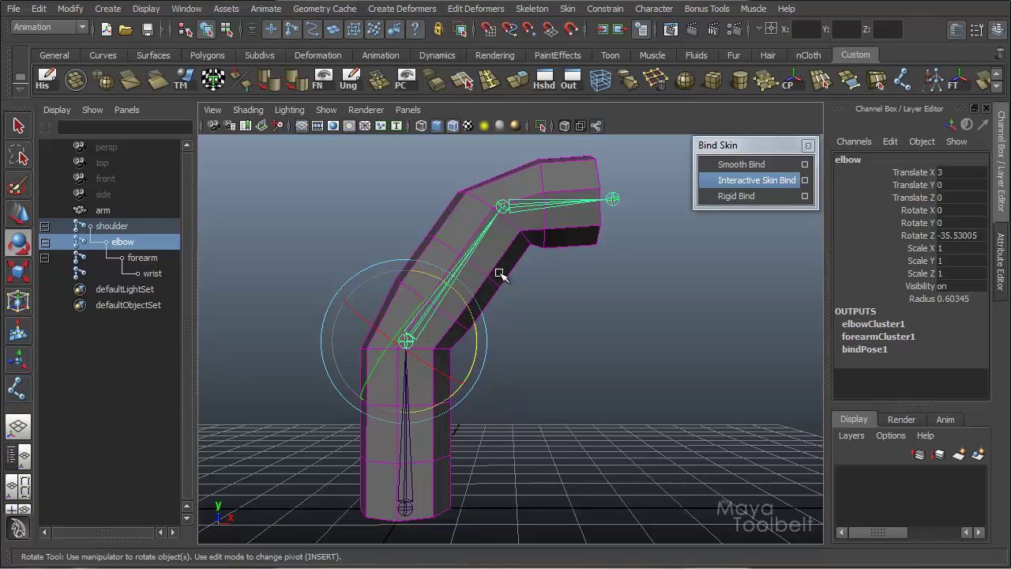
left_click(744, 198)
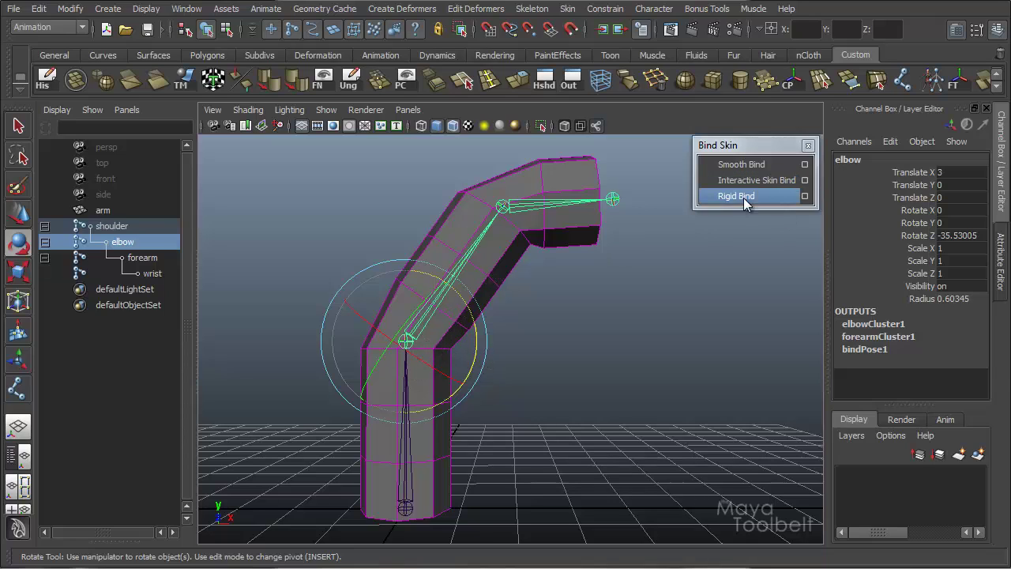
- Select the forearm joint, rotate it to about -41.7 degrees in Z, and examine the bent arm from several angles
left_click(553, 202)
mouse_move(547, 265)
left_mouse_down()
mouse_move(579, 224)
mouse_move(567, 150)
mouse_move(547, 255)
mouse_move(583, 185)
mouse_move(559, 266)
left_mouse_up()
middle_click_drag(651, 238, 643, 283, "alt")
mouse_move(641, 286)
left_mouse_down("alt")
mouse_move(576, 290)
mouse_move(624, 307)
mouse_move(564, 296)
mouse_move(627, 289)
left_mouse_up("alt")
middle_click_drag(638, 282, 641, 259, "alt")
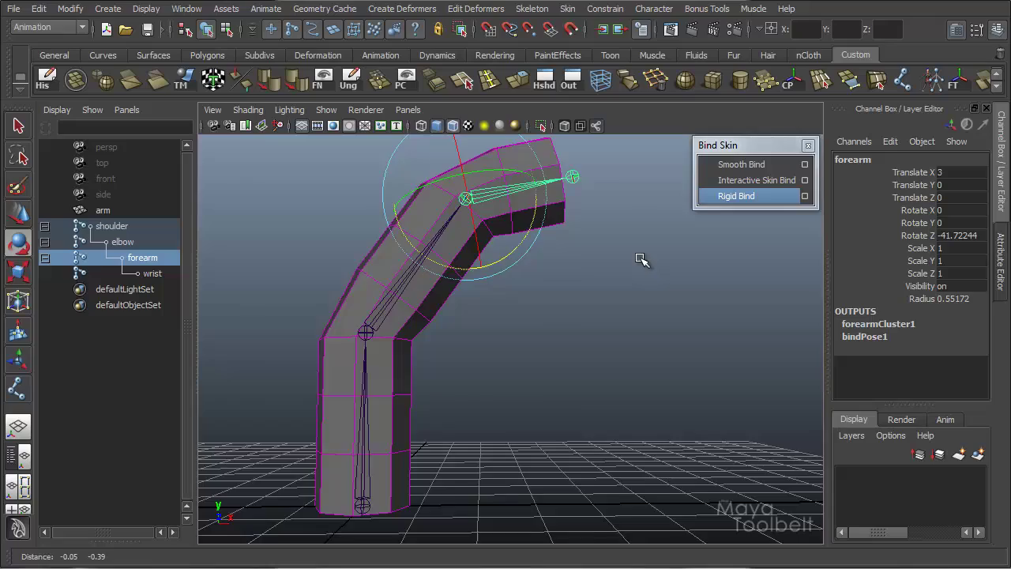
mouse_move(640, 258)
left_mouse_down("alt")
mouse_move(664, 279)
mouse_move(645, 278)
left_mouse_up("alt")
left_click_drag(583, 283, 646, 238, "alt")
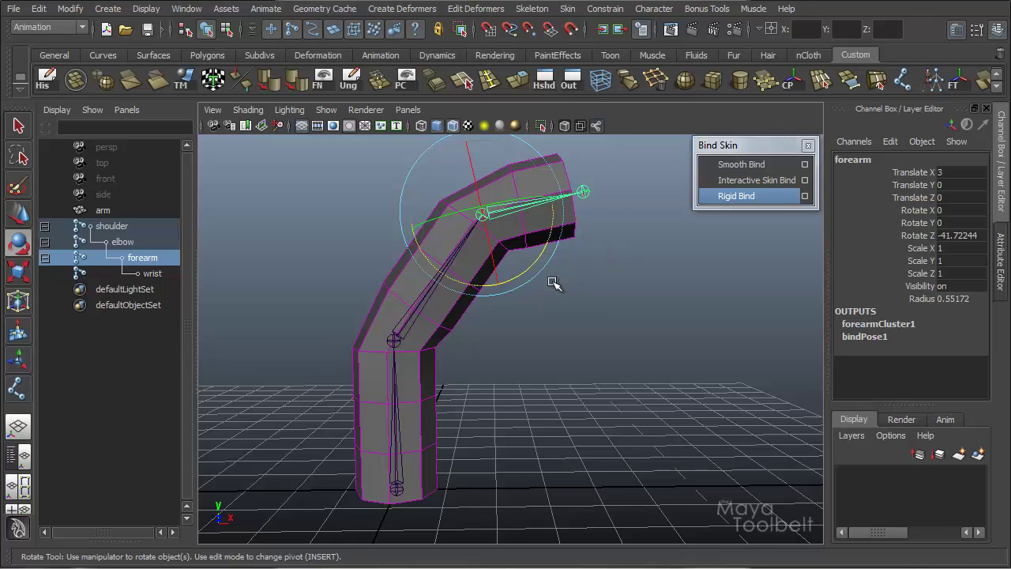
- Undo the joint rotations and the rigid bind until the arm and skeleton are unbound, and clear the selection
key("ctrl+z")
key("ctrl+z")
key("ctrl+z")
key("ctrl+z")
key("ctrl+z")
key("ctrl+z")
key("ctrl+z")
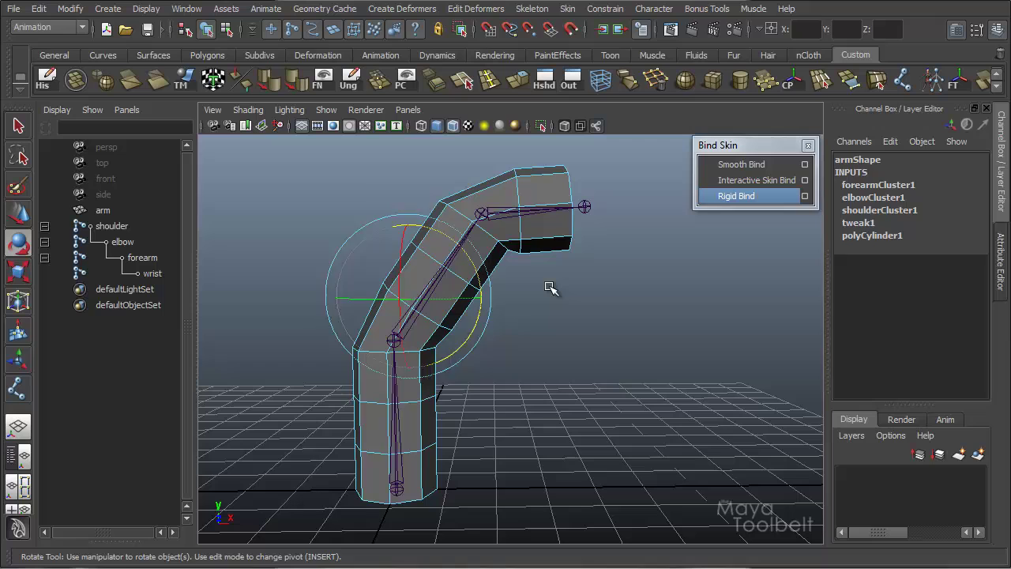
key("ctrl+z")
key("ctrl+z")
key("ctrl+z")
key("ctrl+z")
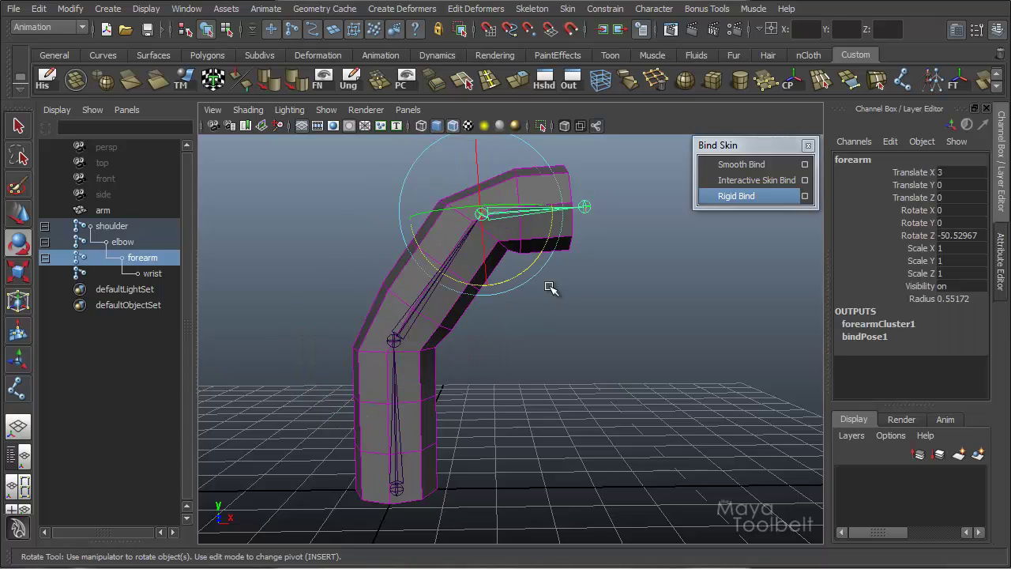
key("ctrl+z")
key("ctrl+z")
key("ctrl+z")
key("ctrl+z")
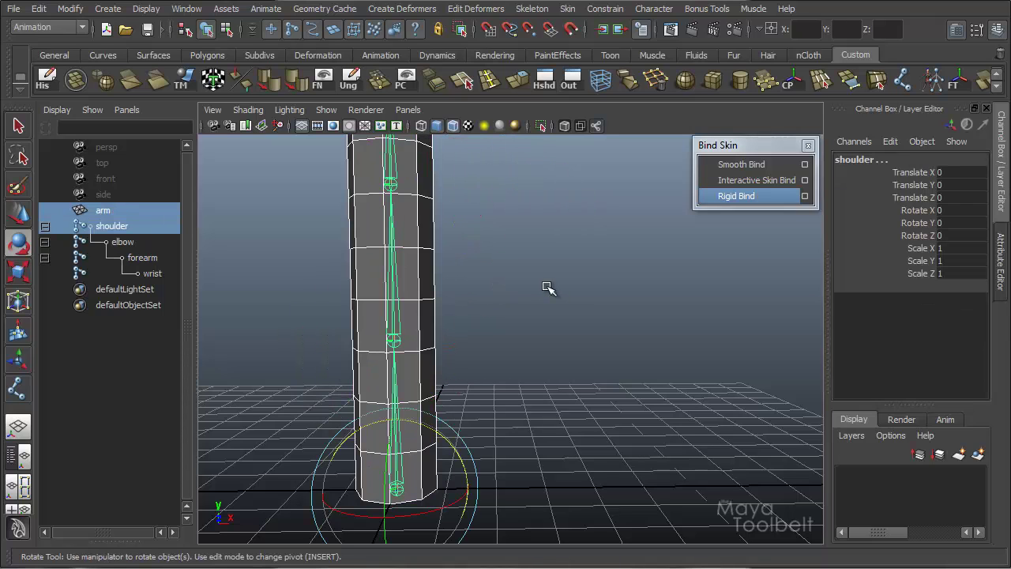
left_click_drag(575, 265, 546, 298, "alt")
right_click_drag(546, 298, 526, 305, "alt")
left_click(485, 307)
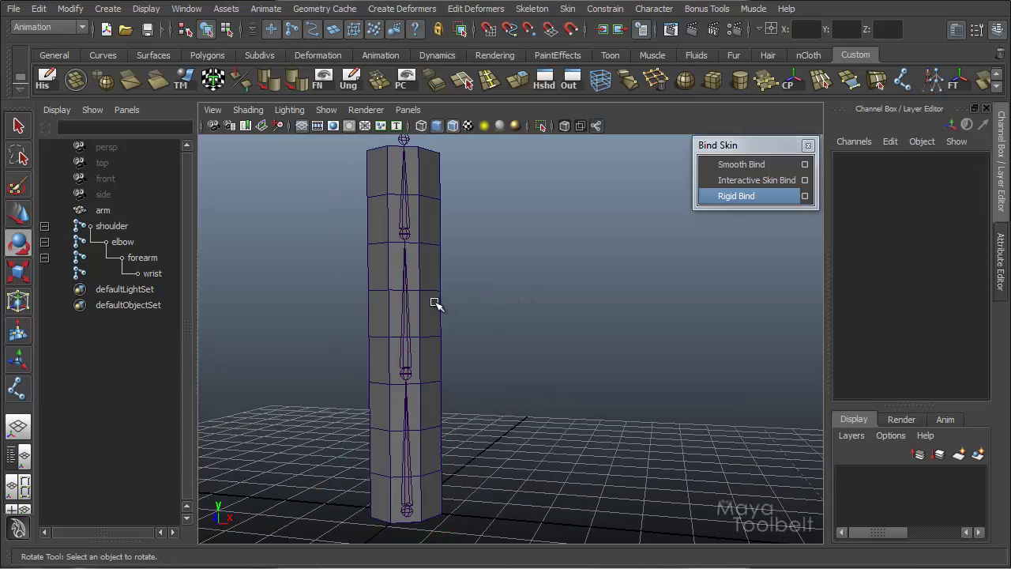
- Open the Rigid Bind options with nothing selected and move the options window clear of the arm
left_click(435, 303)
middle_click_drag(551, 269, 552, 241, "alt")
left_click(451, 459)
left_click(407, 480)
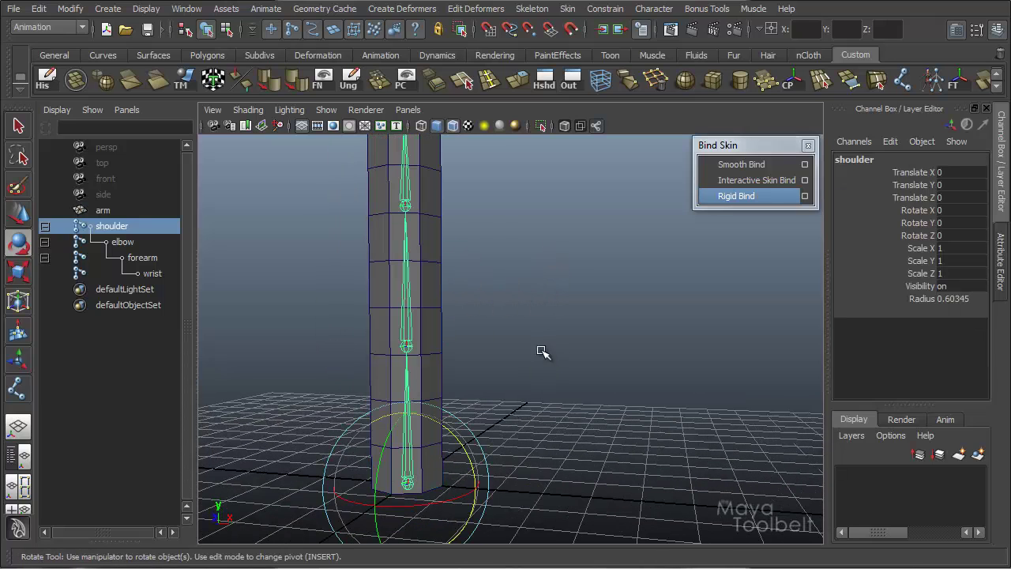
left_click(540, 350)
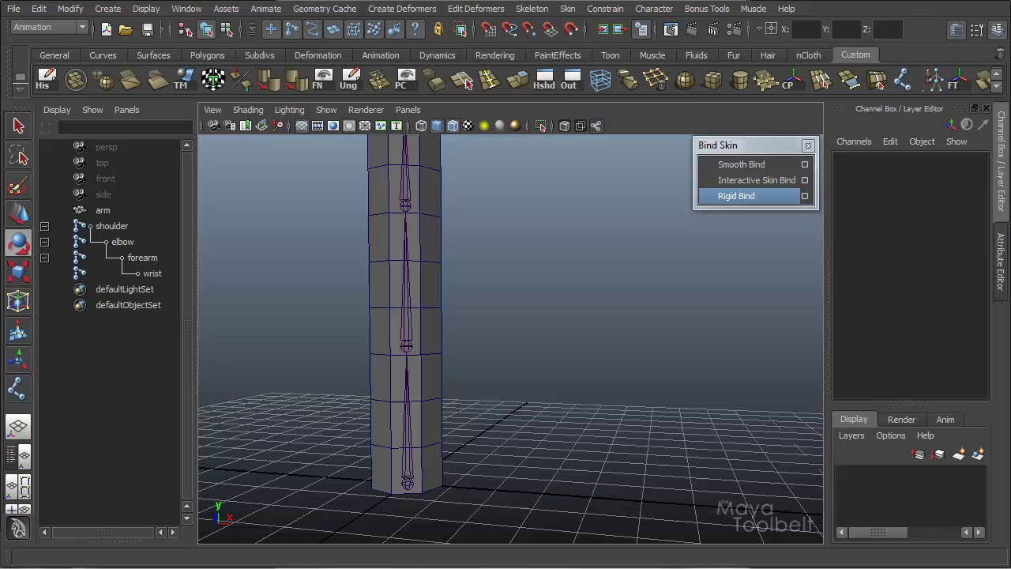
left_click(805, 196)
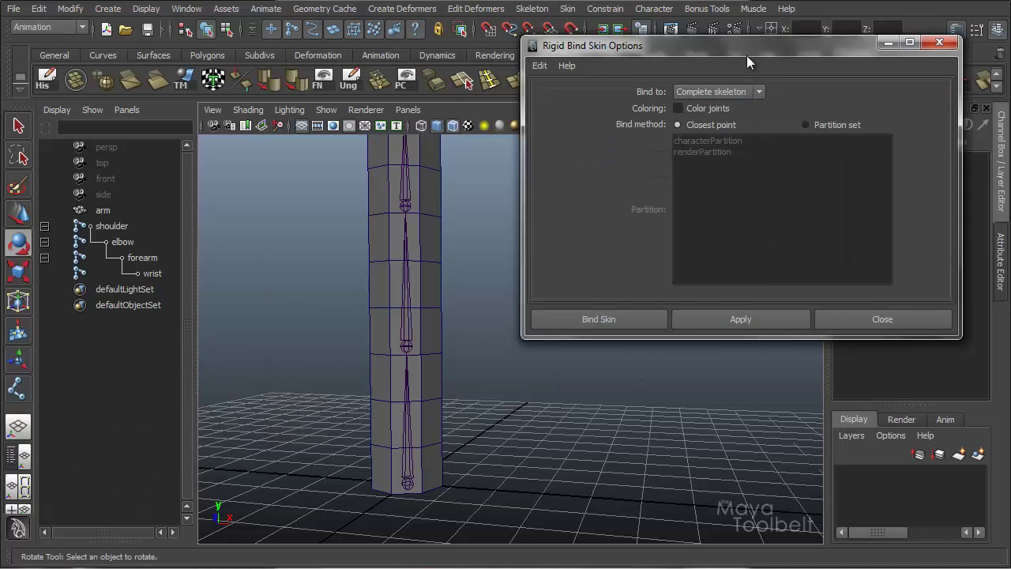
left_click_drag(747, 55, 771, 67)
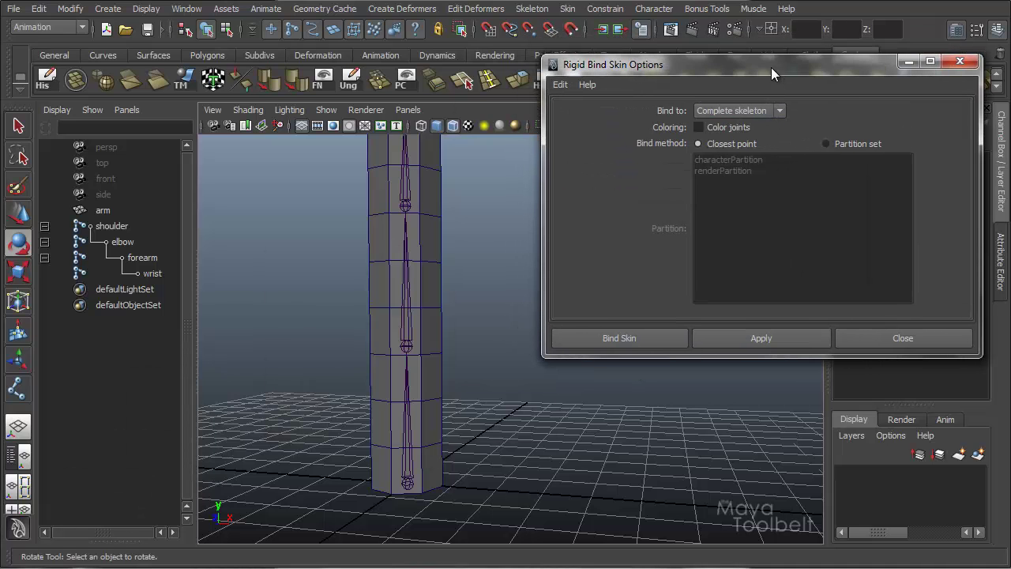
- Select the arm mesh and the forearm, elbow and shoulder joints in turn to examine the parts of the skeleton
middle_click_drag(446, 228, 416, 258, "alt")
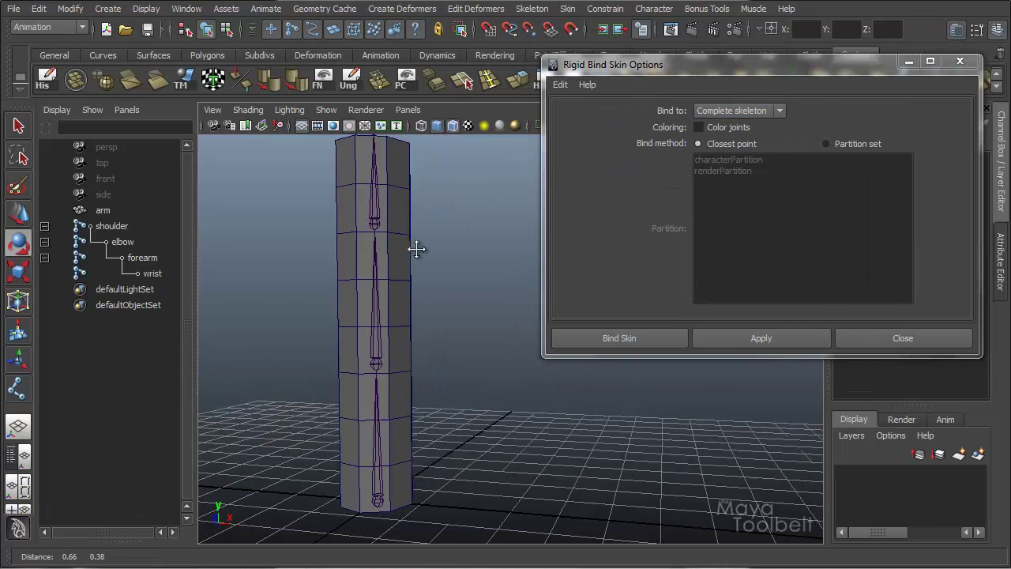
left_click_drag(417, 257, 425, 276, "alt")
left_click(386, 219)
left_click_drag(482, 189, 394, 231, "alt")
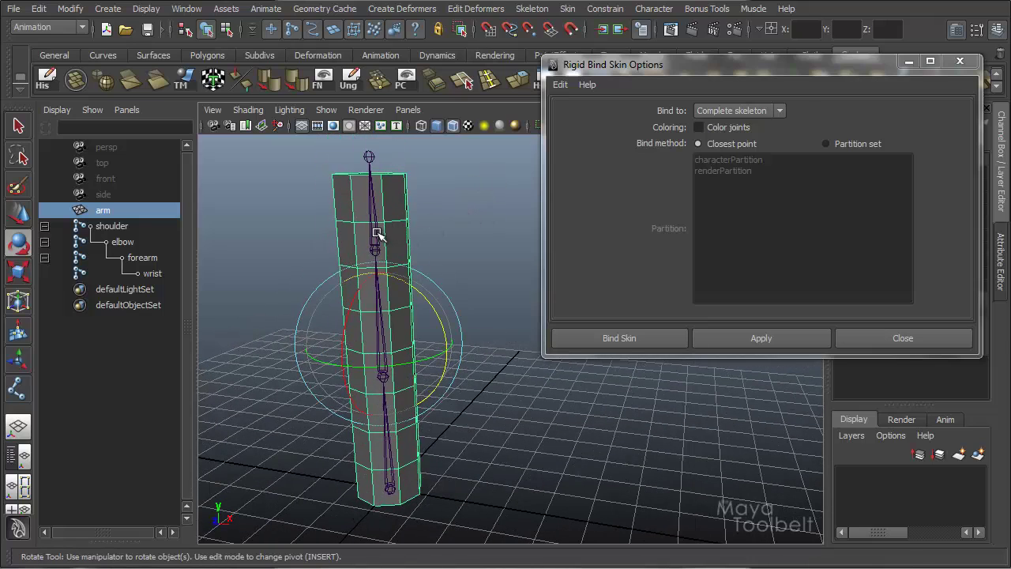
left_click(378, 251)
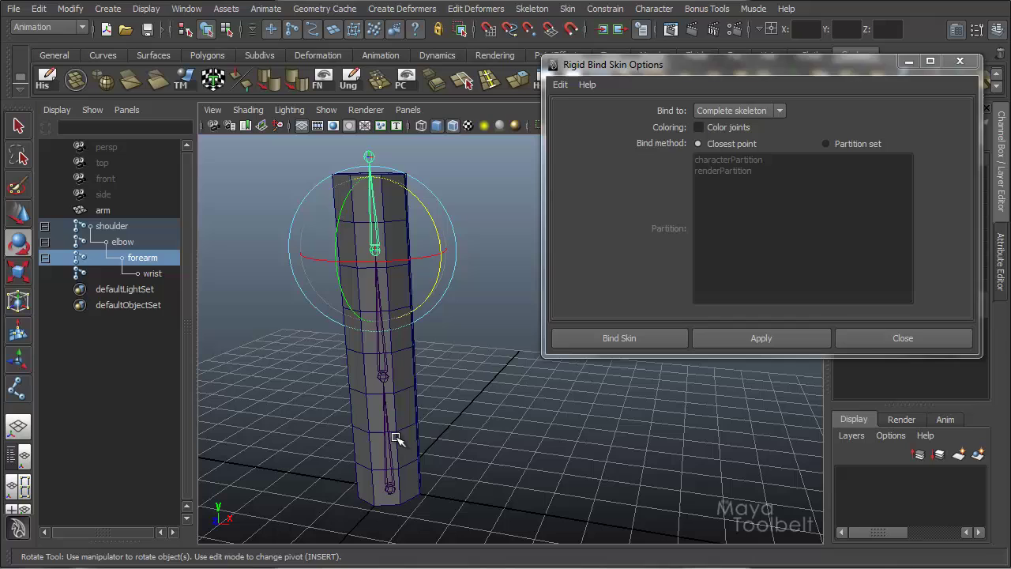
left_click(385, 376)
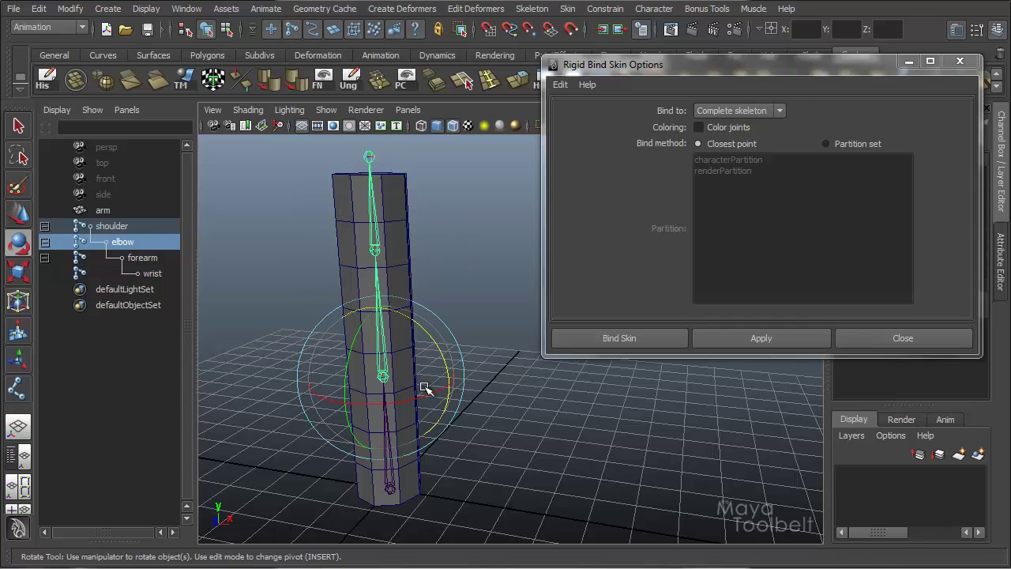
left_click(391, 486)
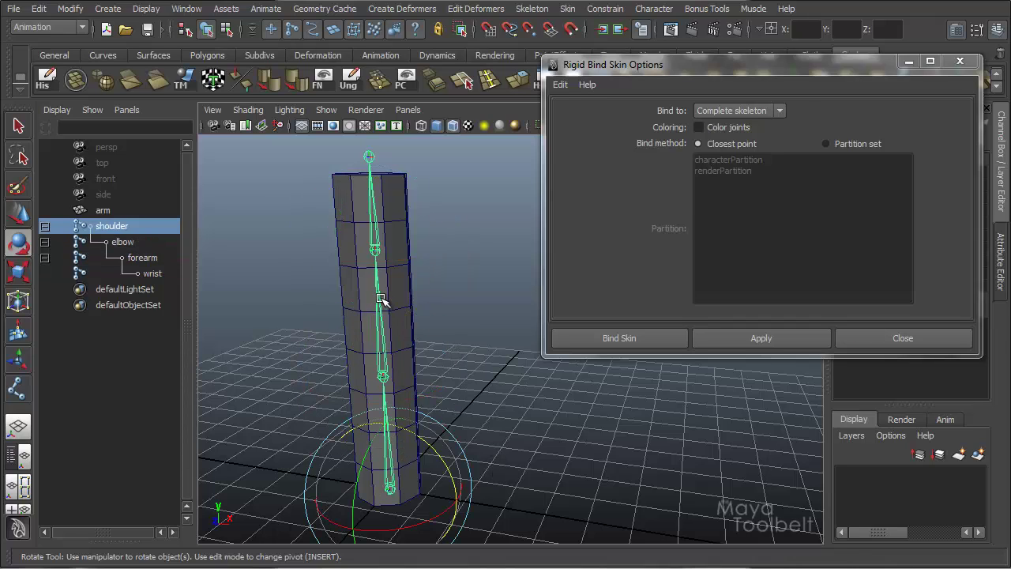
- Rigid bind the arm mesh to the shoulder joint alone, with Bind to set to Selected joints
left_click(780, 110)
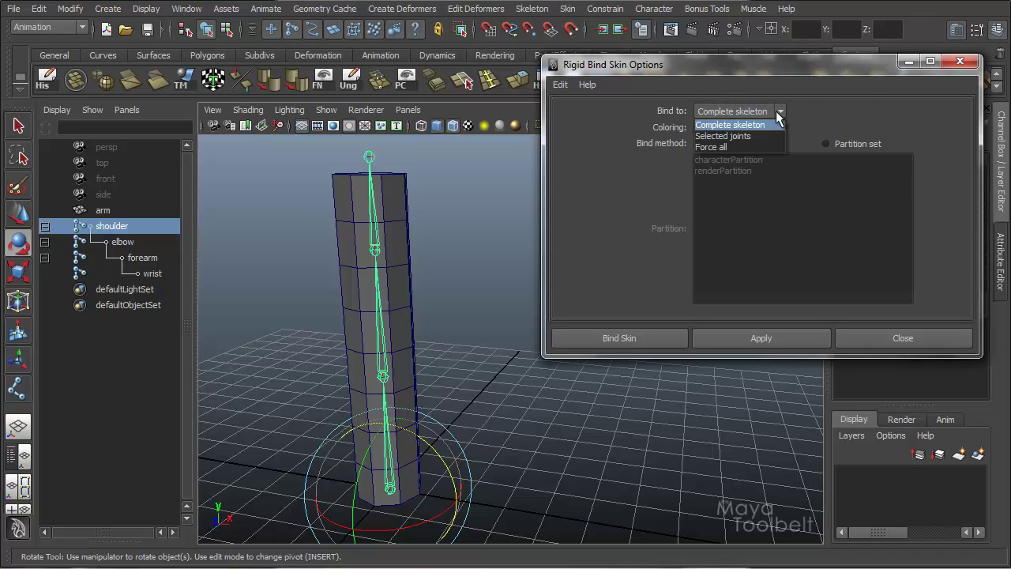
left_click(732, 135)
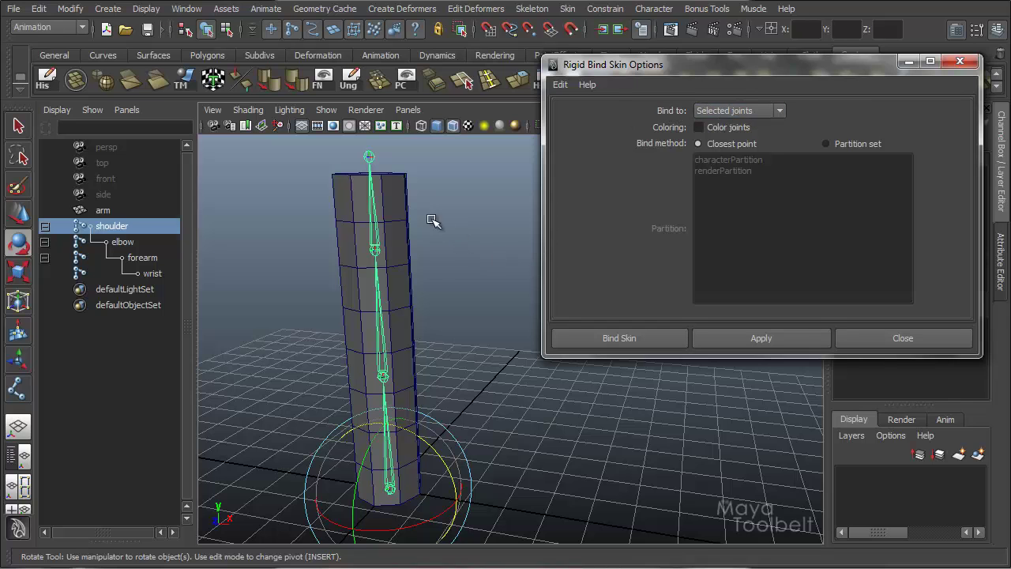
left_click(403, 208)
middle_click_drag(493, 248, 497, 248, "alt")
left_click_drag(498, 248, 467, 245, "alt")
key("w")
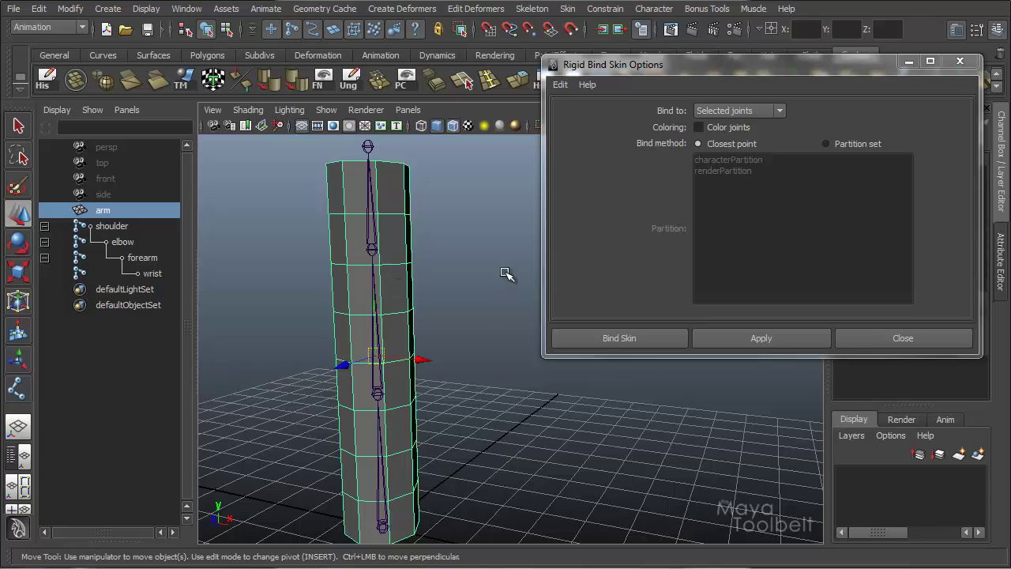
left_click_drag(506, 272, 433, 405, "alt")
left_click(405, 527, "shift")
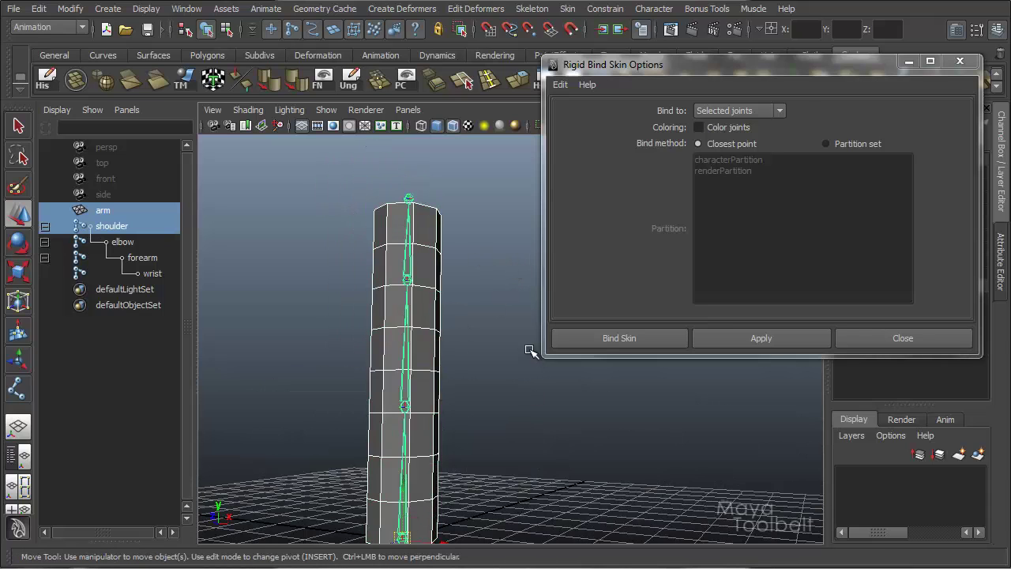
middle_click_drag(502, 305, 500, 251, "alt")
left_click_drag(500, 251, 502, 291, "alt")
left_click(772, 335)
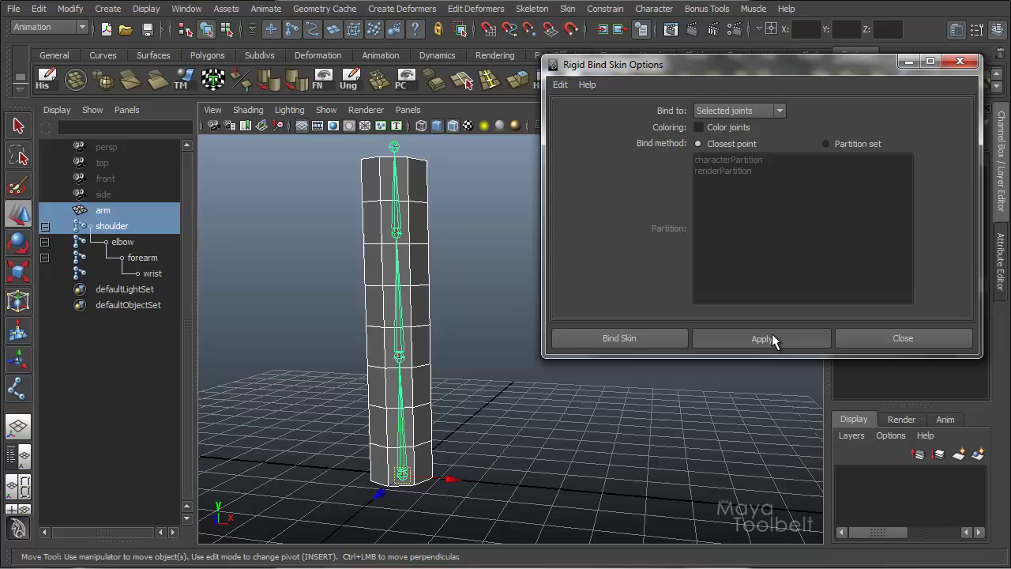
- Rotate and move the shoulder joint to test how the arm follows, undoing each change
key("e")
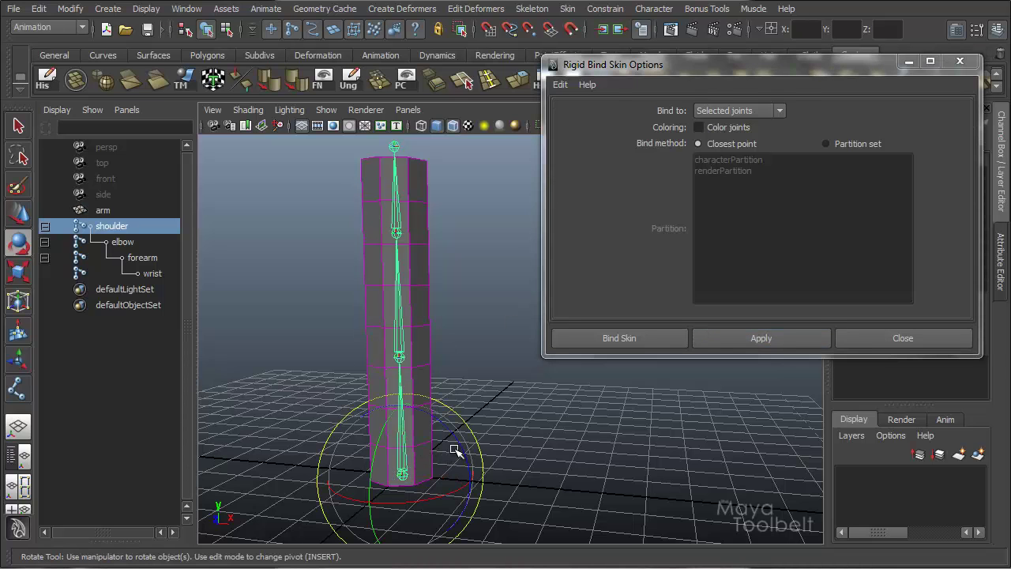
left_click_drag(465, 454, 444, 425)
key("ctrl+z")
key("w")
left_click_drag(458, 477, 417, 478)
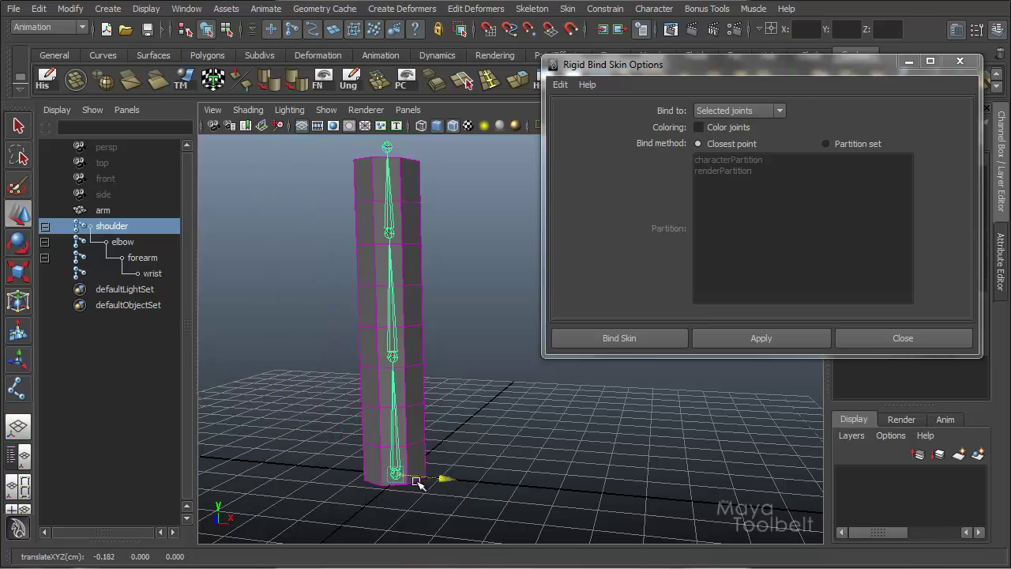
key("ctrl+z")
- Move the elbow joint sideways and rotate it in Z to test its influence on the mesh, undoing each change, and deselect it
left_click(403, 356)
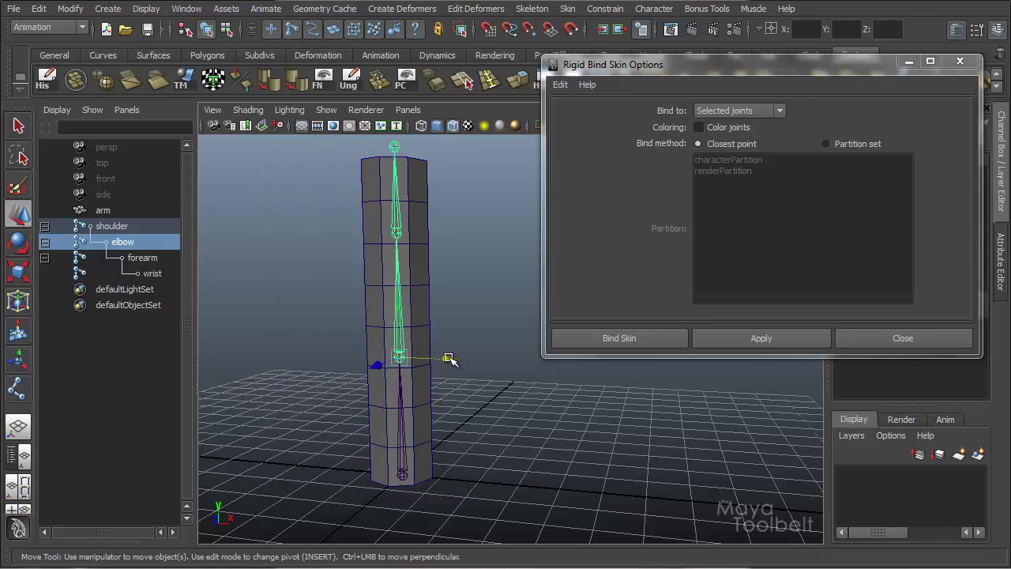
left_click_drag(449, 360, 379, 361)
left_click_drag(446, 435, 471, 391, "alt")
key("ctrl+z")
key("e")
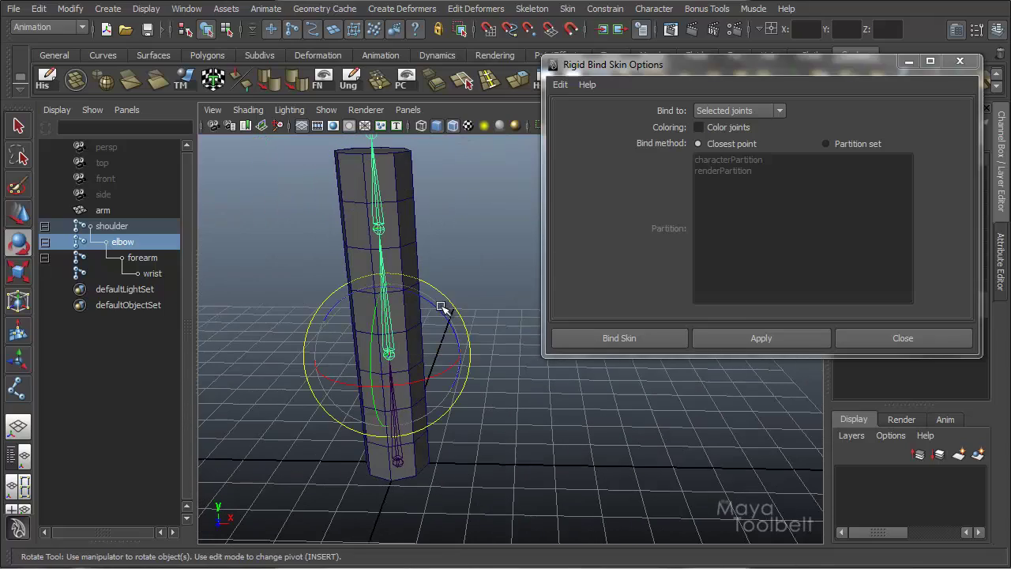
left_click_drag(441, 307, 464, 375)
key("ctrl+z")
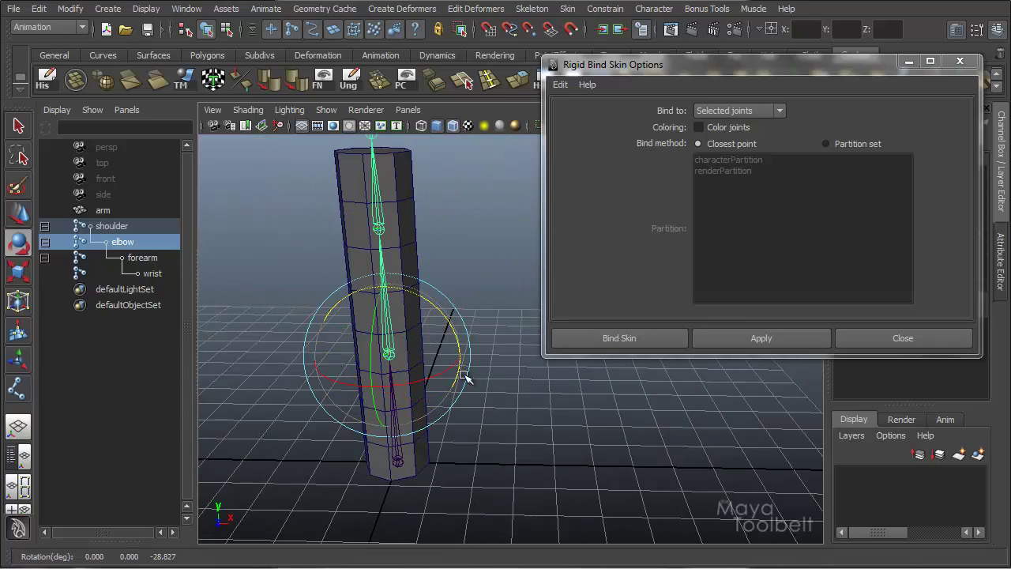
left_click_drag(548, 473, 520, 442, "alt")
left_click(519, 443)
key("w")
left_click_drag(453, 366, 419, 396, "alt")
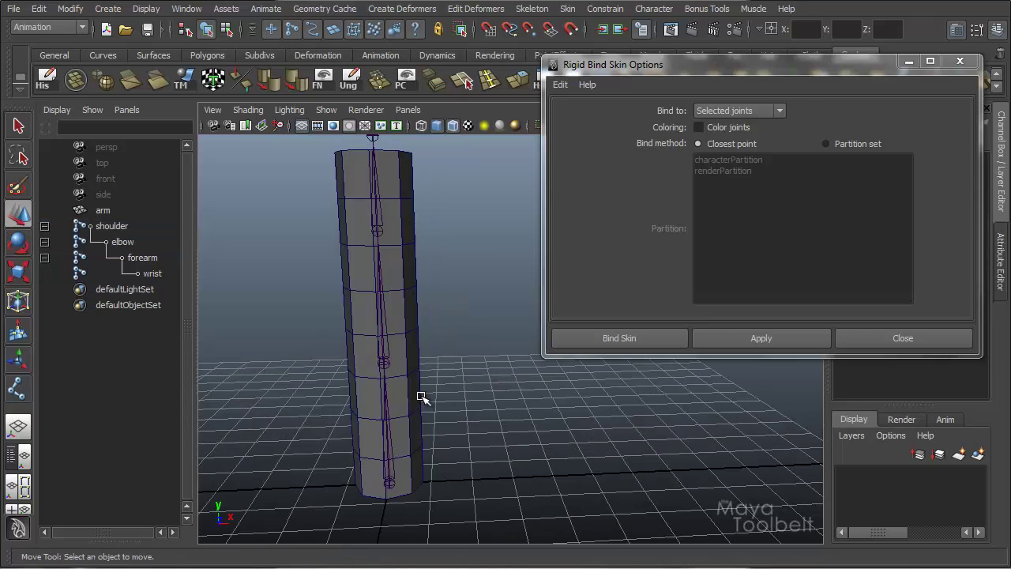
- Select the shoulder joint and move it along X to test whether the whole arm mesh follows
left_click(414, 392)
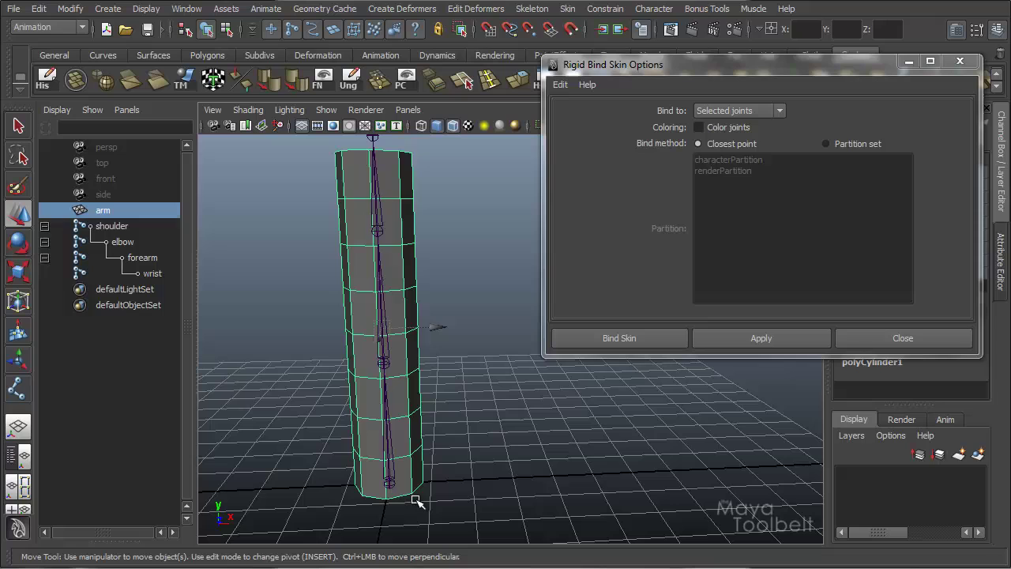
left_click(391, 484)
left_click_drag(427, 482, 522, 481)
left_click_drag(492, 397, 499, 357, "alt")
middle_click_drag(499, 357, 482, 355, "alt")
- Undo the joint tests and the selected-joint rigid bind until the arm mesh is unbound
key("ctrl+z")
key("ctrl+z")
key("ctrl+z")
key("ctrl+z")
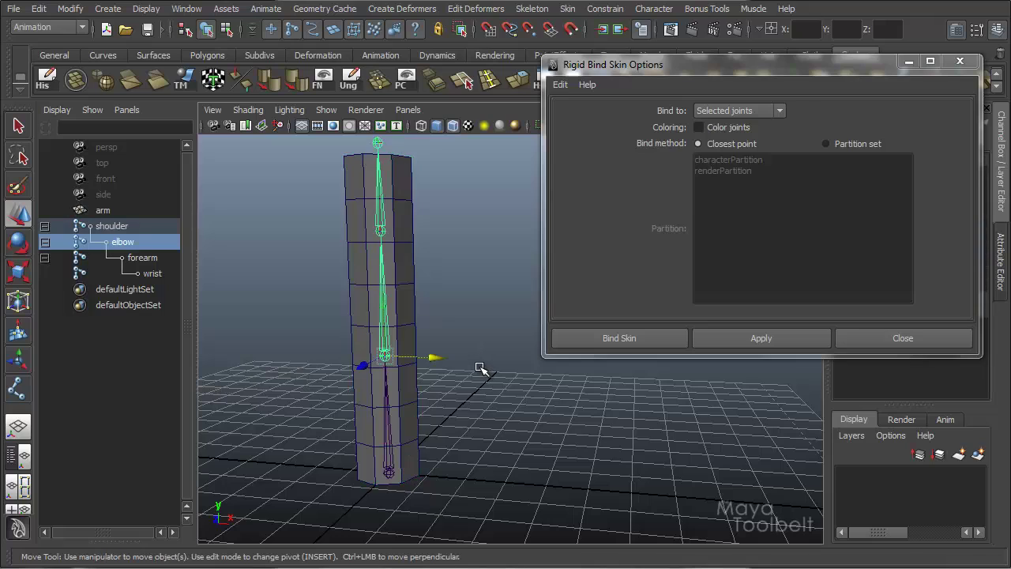
key("ctrl+z")
key("ctrl+z")
key("ctrl+z")
key("ctrl+z")
key("ctrl+z")
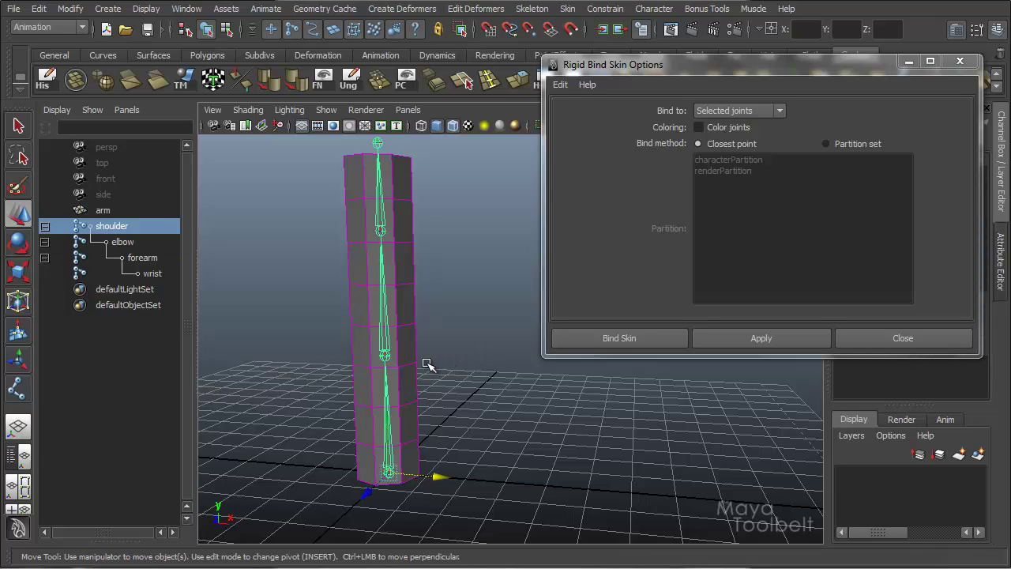
key("ctrl+z")
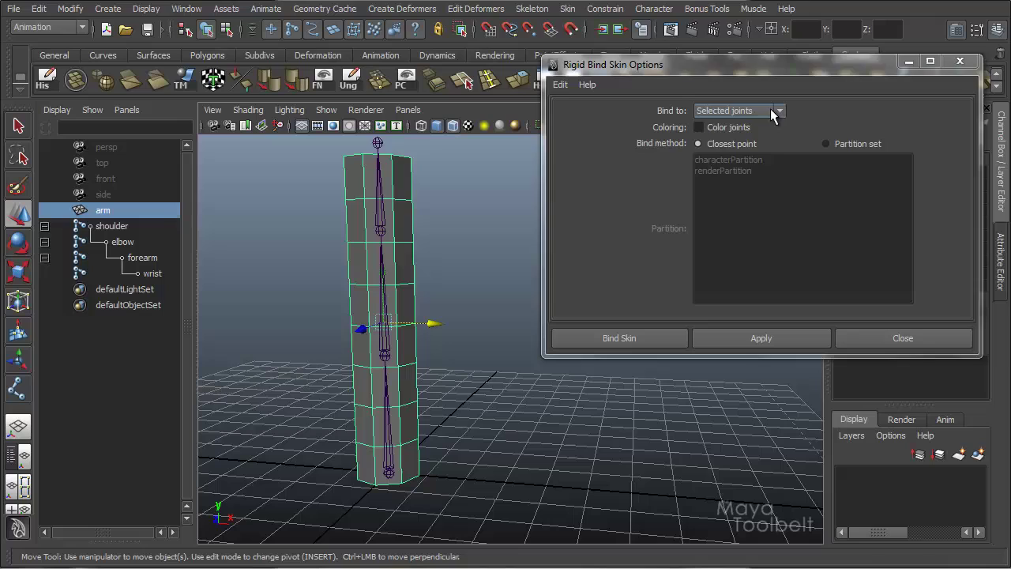
- Review the Bind to choices including Force all, keep Selected joints, and minimize the Rigid Bind options window
left_click(772, 115)
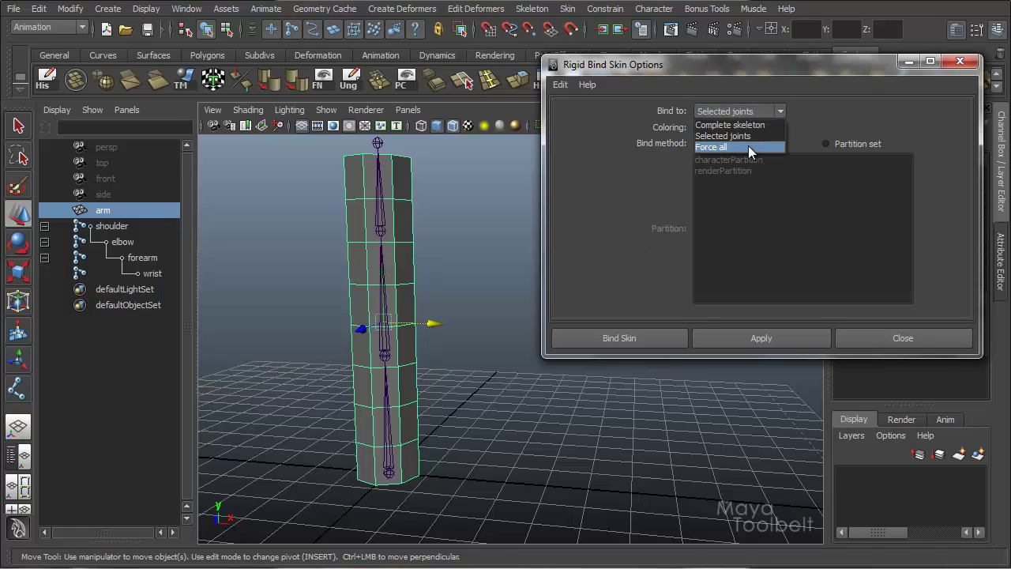
left_click(474, 289)
left_click_drag(474, 289, 490, 293, "alt")
right_click_drag(490, 293, 381, 348, "alt")
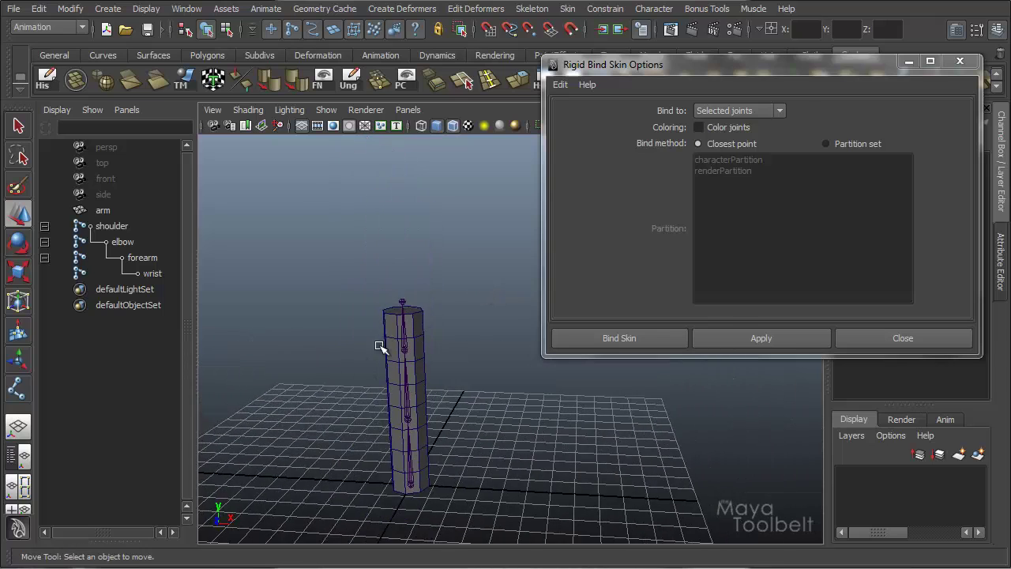
middle_click_drag(381, 347, 354, 326, "alt")
left_click(909, 66)
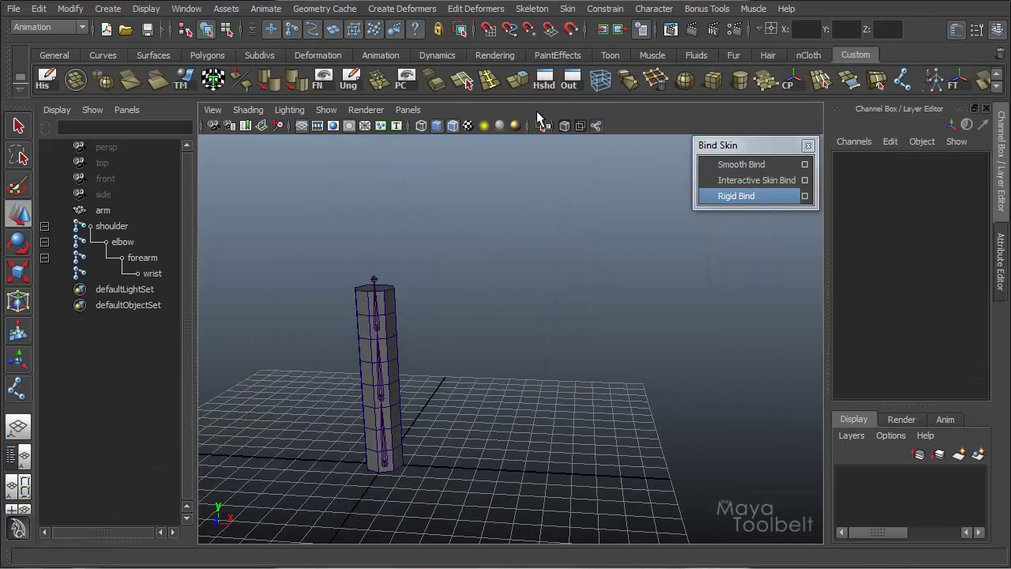
- Create a polygon sphere and raise it above the arm to about 9.95 in Y
right_click_drag(553, 491, 476, 526, "shift")
left_click_drag(478, 480, 513, 453)
left_click_drag(478, 450, 371, 225)
middle_click_drag(458, 305, 530, 282, "alt")
right_click_drag(531, 282, 564, 300, "alt")
left_click_drag(564, 300, 401, 291, "alt")
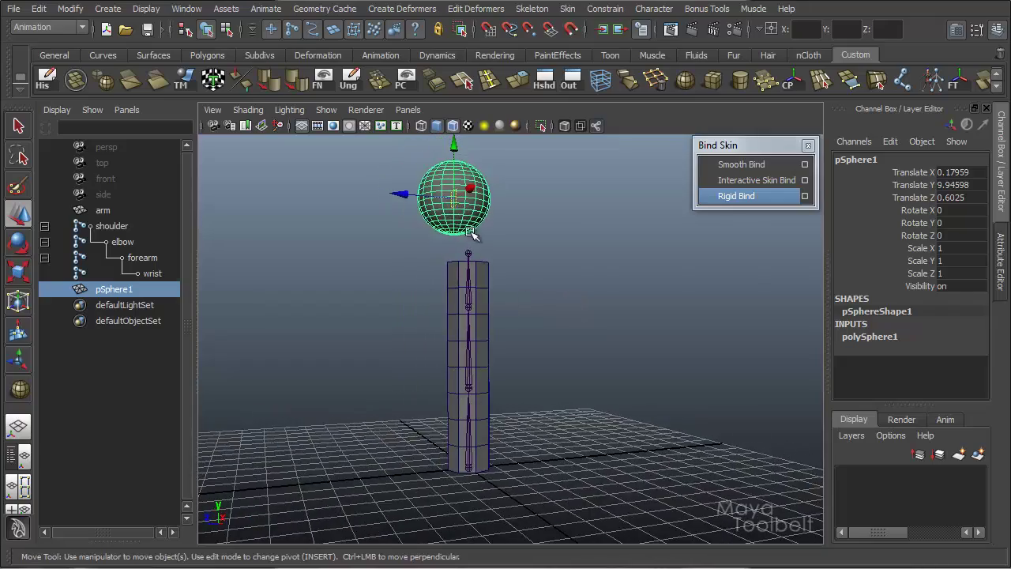
- Center the sphere over the arm at about 0.056 in X and 0.002 in Z
left_click_drag(474, 233, 471, 302, "alt")
left_click_drag(414, 198, 417, 198)
left_click_drag(432, 293, 604, 231, "alt")
left_click_drag(483, 180, 479, 179)
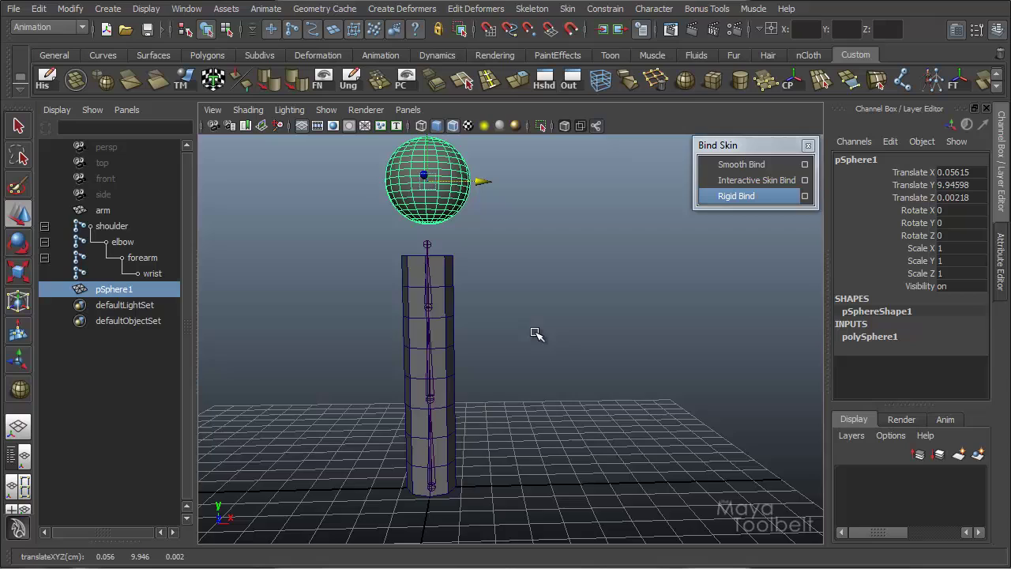
left_click_drag(535, 333, 516, 364, "alt")
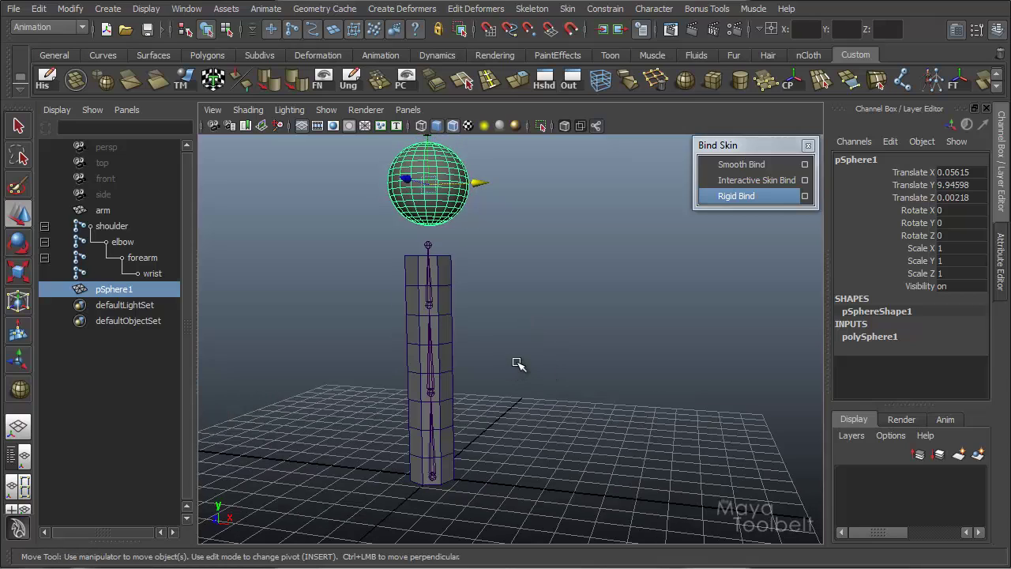
right_click_drag(536, 389, 504, 374, "alt")
mouse_move(504, 374)
left_mouse_down("alt")
mouse_move(486, 391)
mouse_move(496, 362)
left_mouse_up("alt")
right_click_drag(504, 363, 532, 373, "alt")
left_click_drag(482, 377, 455, 353, "alt")
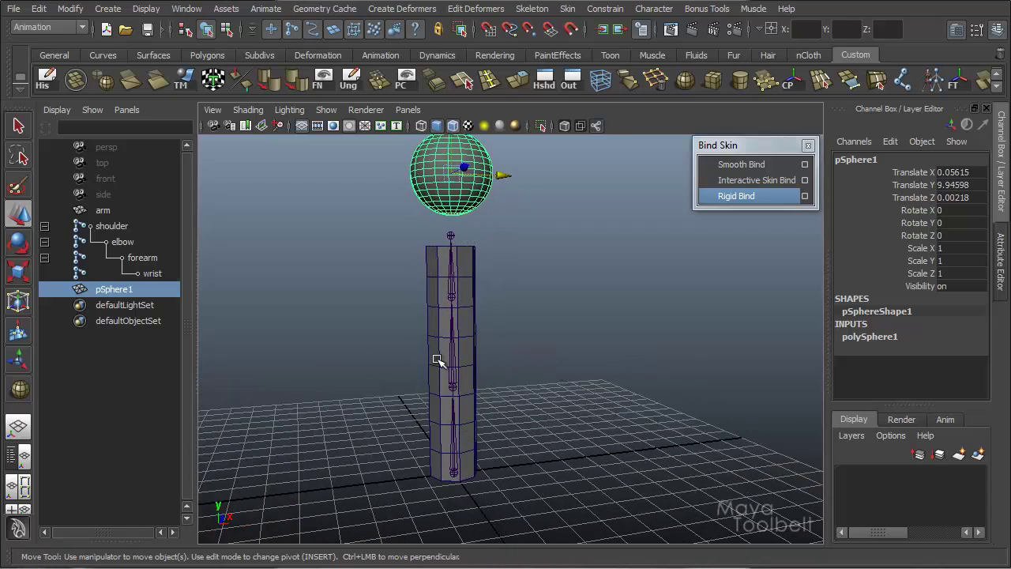
- Raise the sphere farther above the arm to about 10.49 in Y
left_click_drag(483, 180, 463, 463, "alt")
left_click(461, 308)
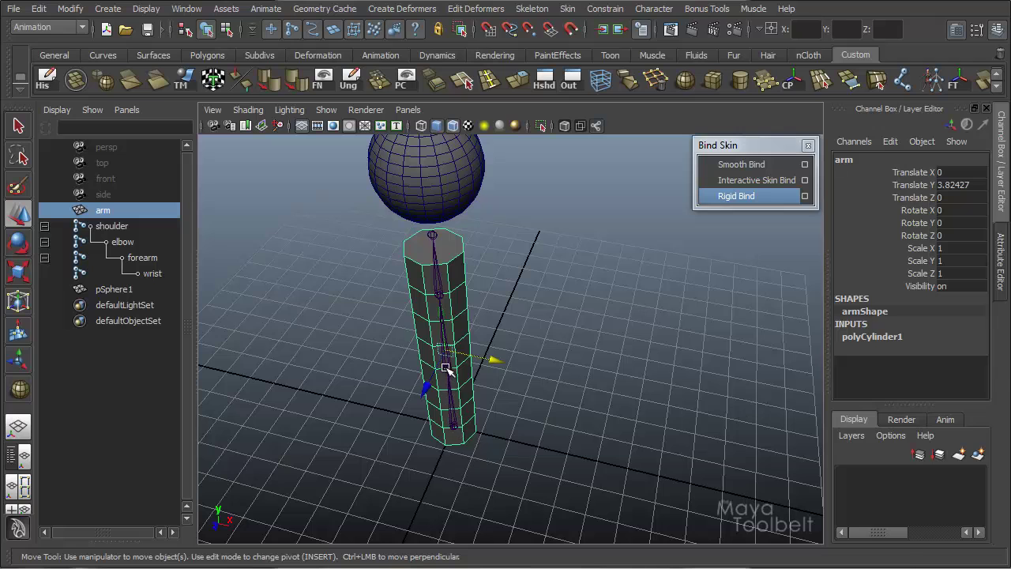
left_click_drag(443, 270, 553, 403, "alt")
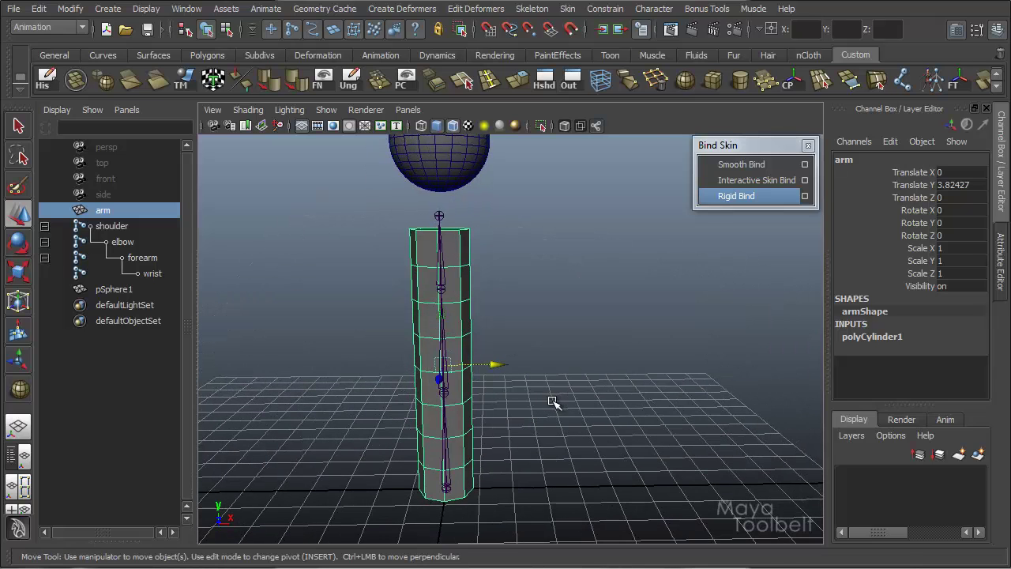
middle_click_drag(490, 226, 510, 294, "alt")
left_click(481, 207)
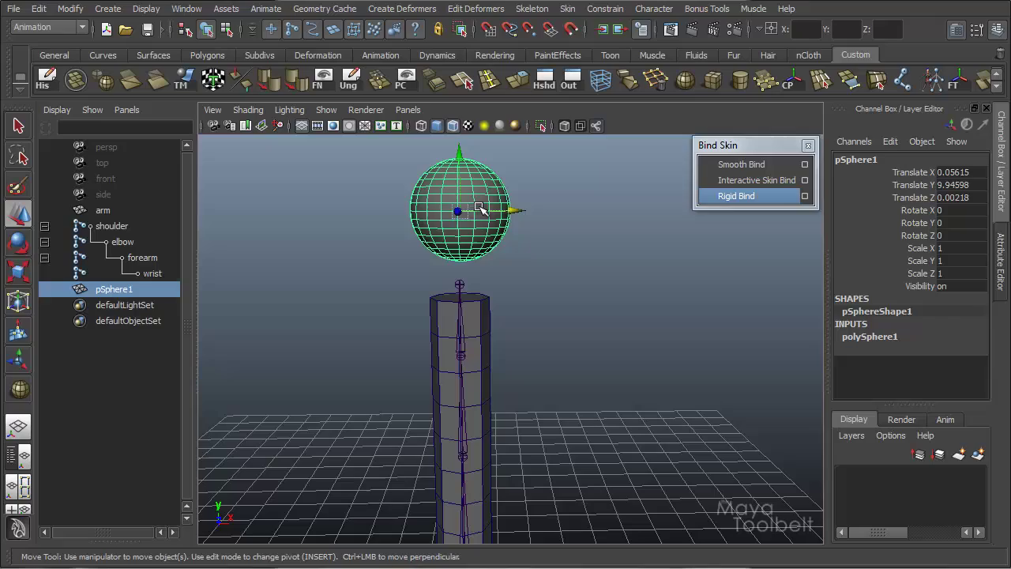
mouse_move(457, 163)
left_mouse_down()
mouse_move(458, 134)
mouse_move(458, 146)
left_mouse_up()
left_click_drag(498, 271, 503, 238, "alt")
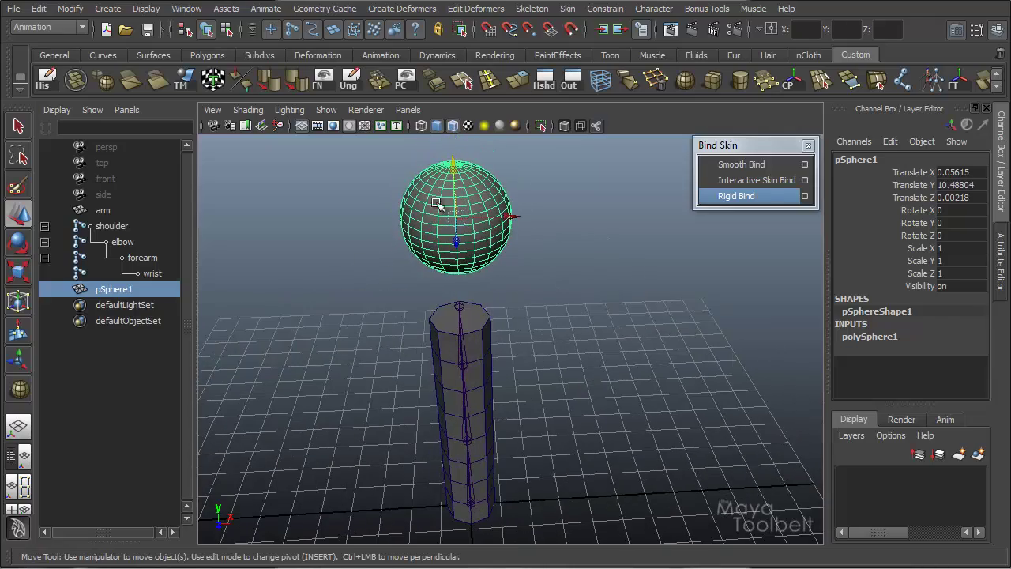
left_click_drag(608, 390, 579, 347, "alt")
right_click_drag(579, 348, 538, 311, "alt")
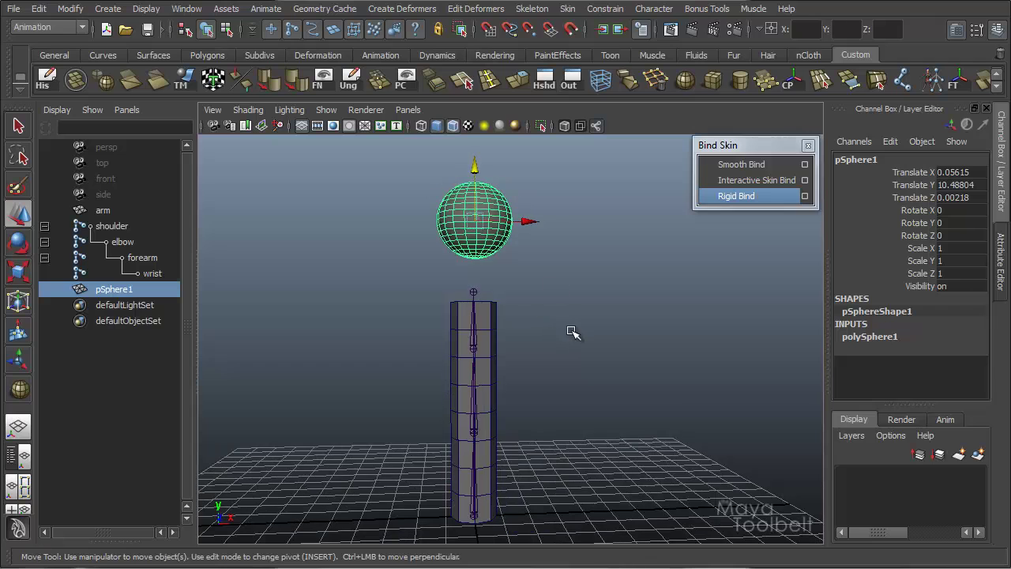
left_click_drag(573, 332, 539, 329, "alt")
middle_click_drag(539, 328, 369, 332, "alt")
- Open the Rigid Bind options with the sphere and arm selected, and set Bind to to Complete skeleton
left_click(805, 196)
left_click_drag(368, 332, 435, 295, "alt")
left_click(405, 316, "shift")
left_click(738, 110)
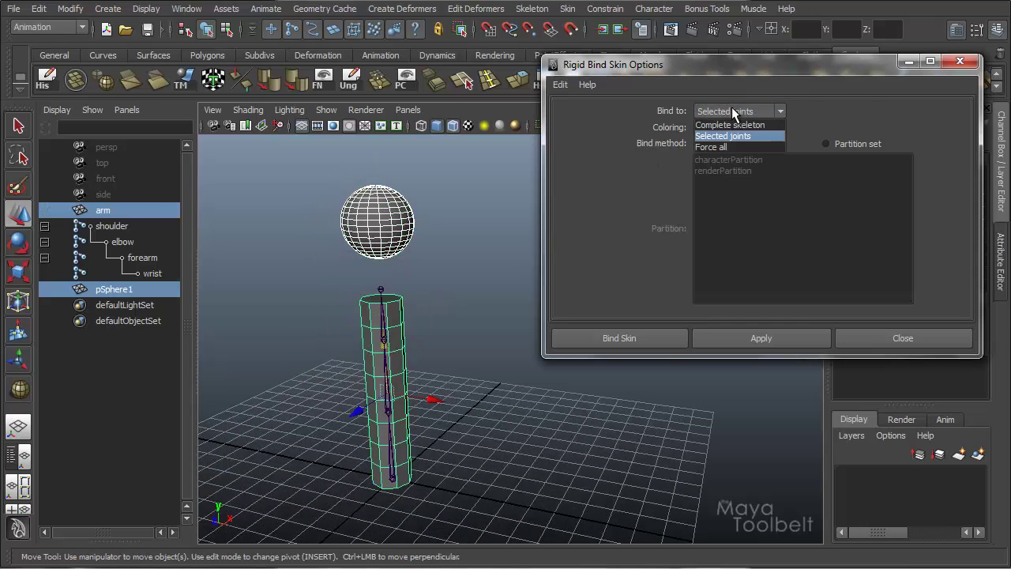
left_click(727, 120)
- Hide the arm mesh and raise the sphere slightly higher above the joint chain
left_click_drag(479, 237, 479, 218, "alt")
left_click(394, 214)
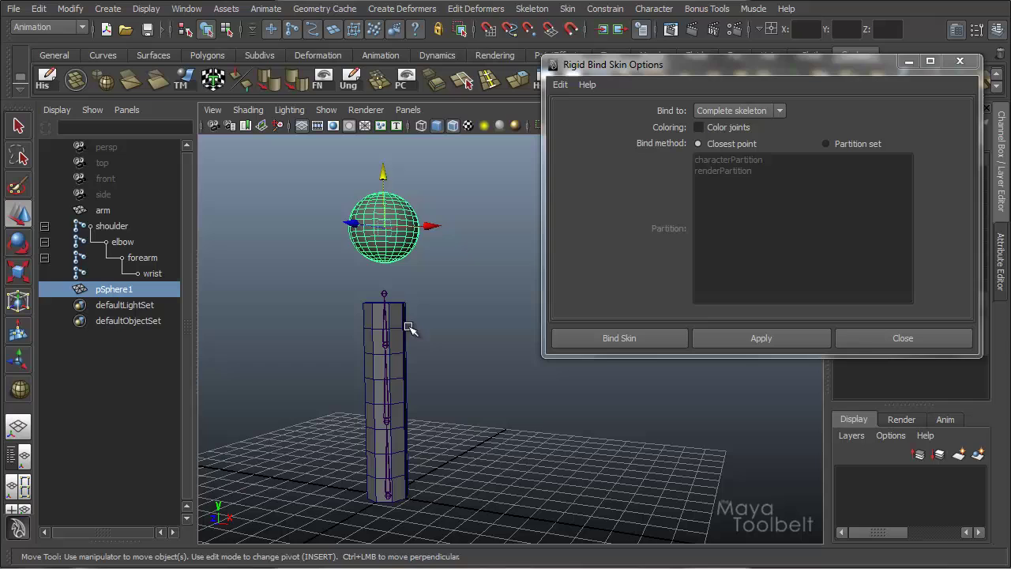
left_click(389, 502, "shift")
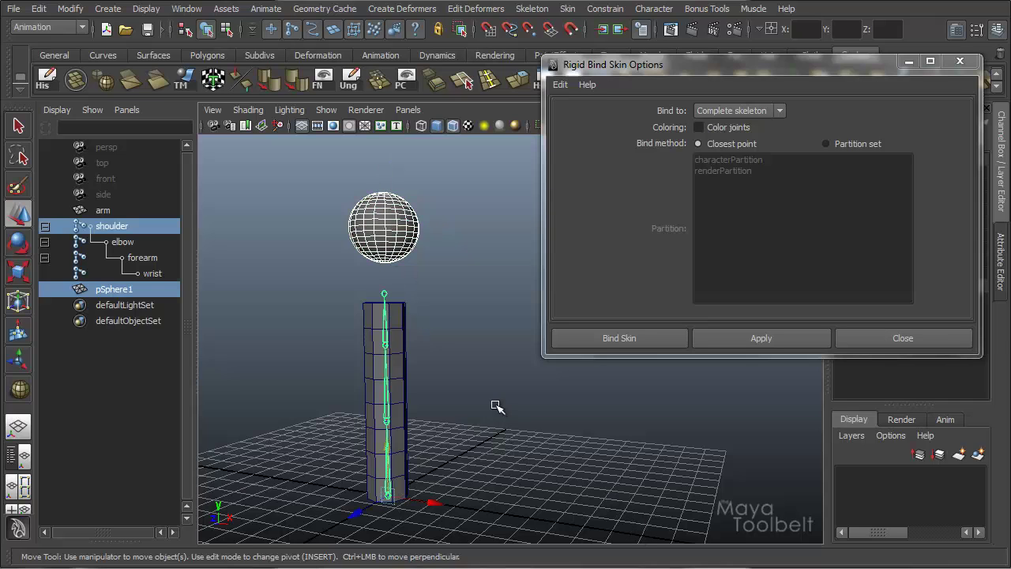
left_click_drag(443, 397, 406, 233, "alt")
left_click(373, 189)
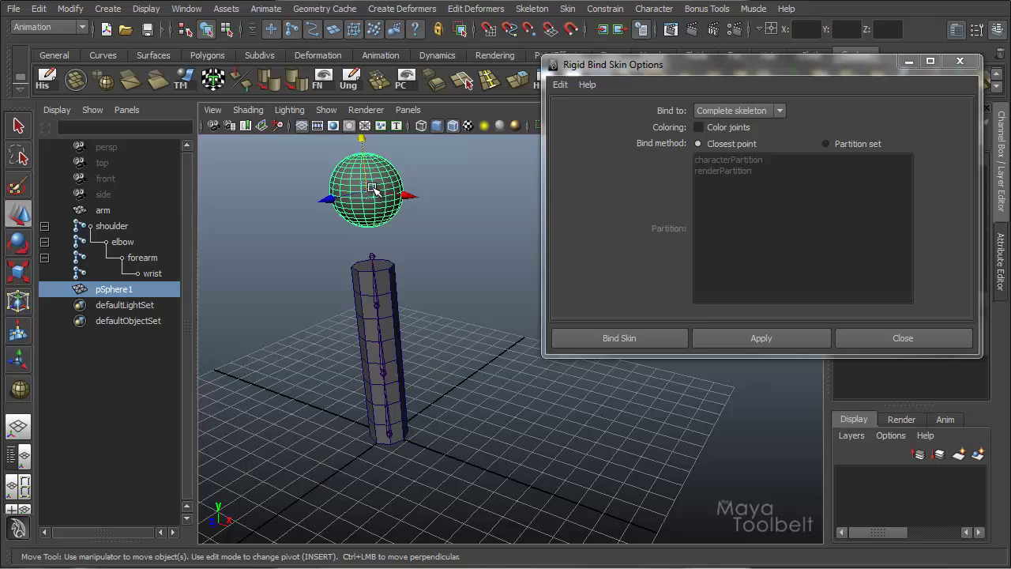
left_click(390, 297)
key("ctrl+h")
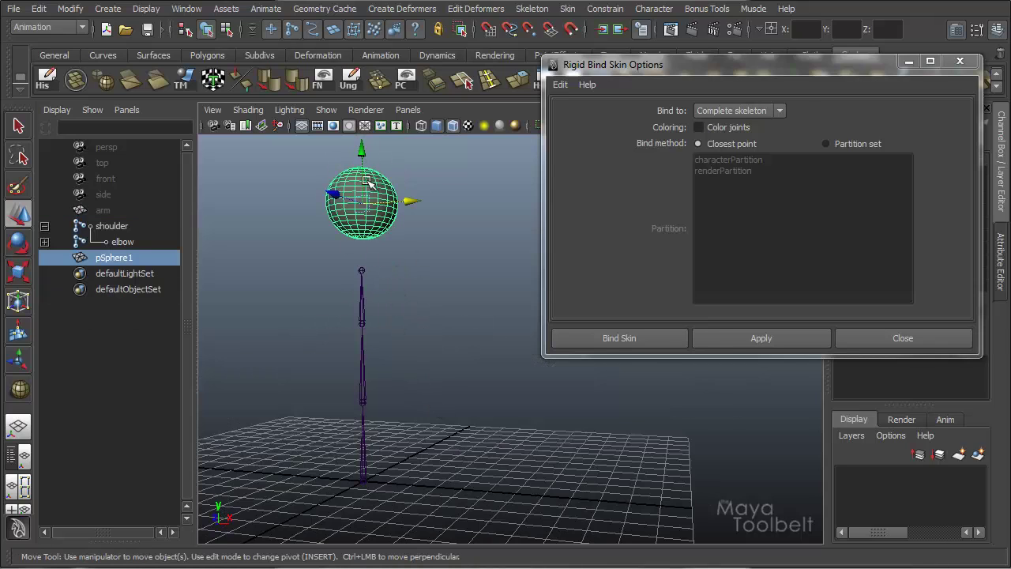
left_click_drag(360, 149, 364, 143)
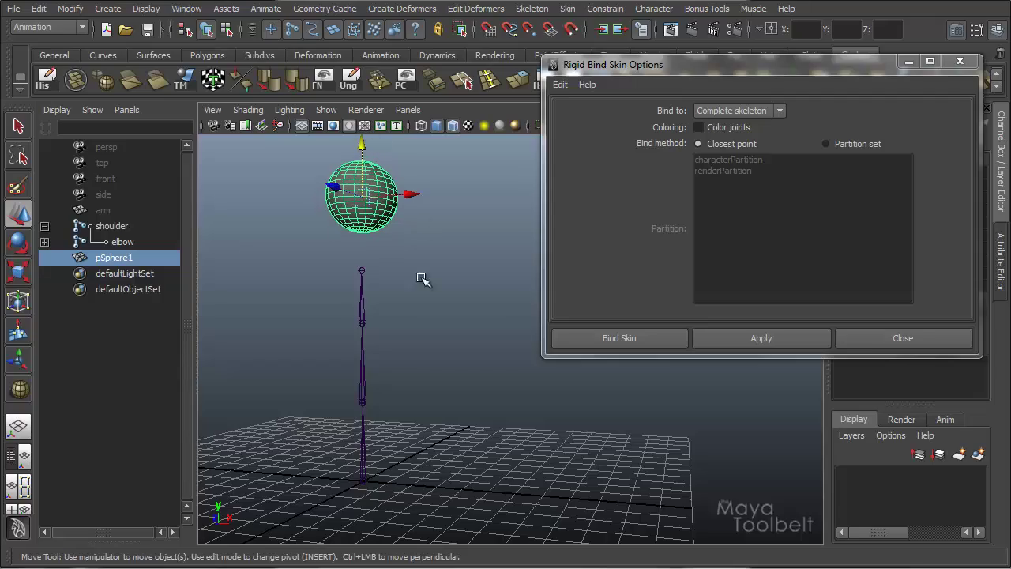
left_click_drag(420, 278, 459, 227, "alt")
middle_click_drag(459, 228, 449, 219, "alt")
left_click_drag(449, 219, 494, 239, "alt")
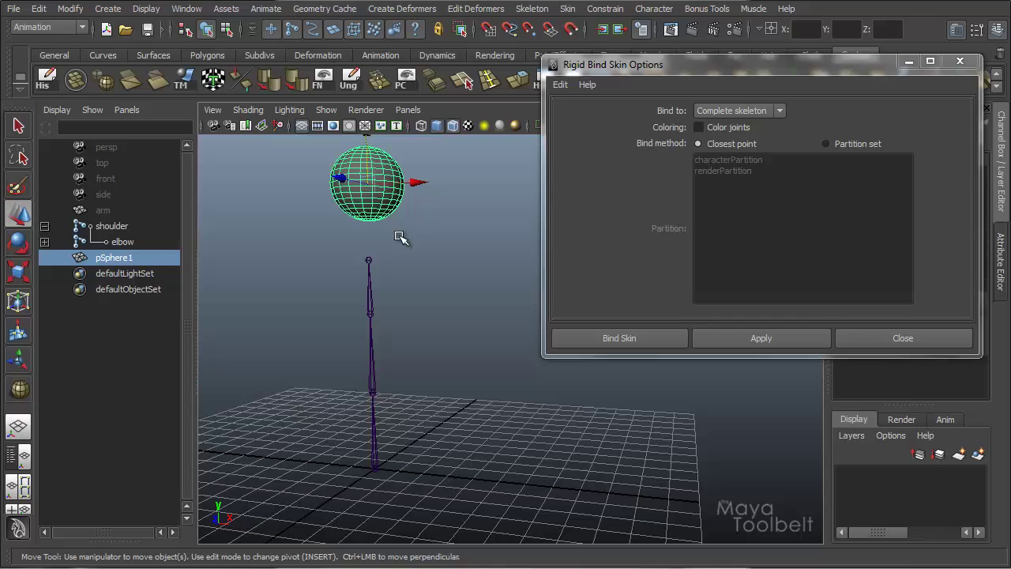
- Delete the wrist, forearm and elbow joints, and select the remaining shoulder joint
left_click(368, 261)
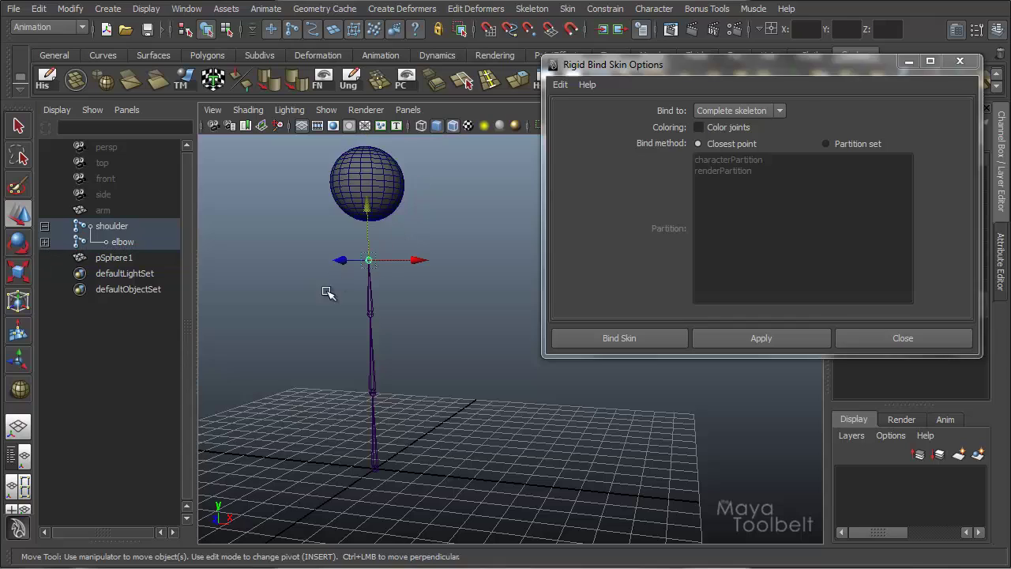
left_click(446, 354)
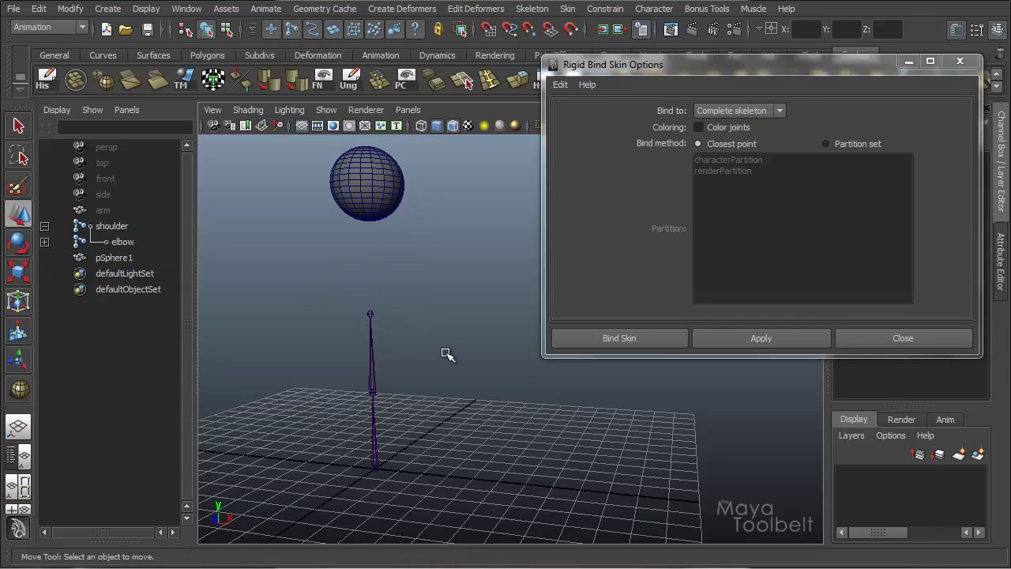
left_click(44, 242)
left_click(132, 259)
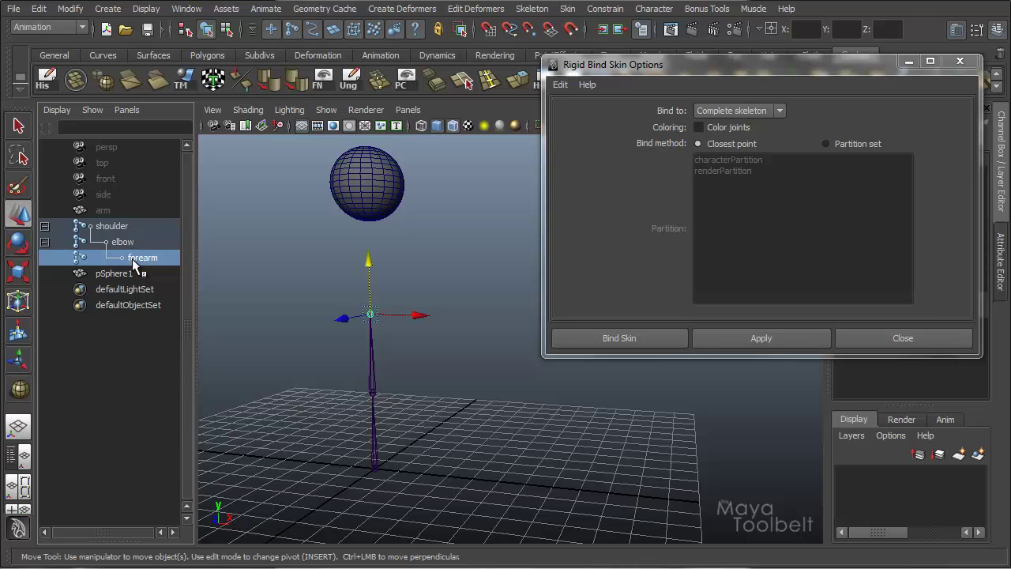
key("Delete")
left_click(129, 245)
key("Delete")
left_click_drag(330, 405, 438, 482)
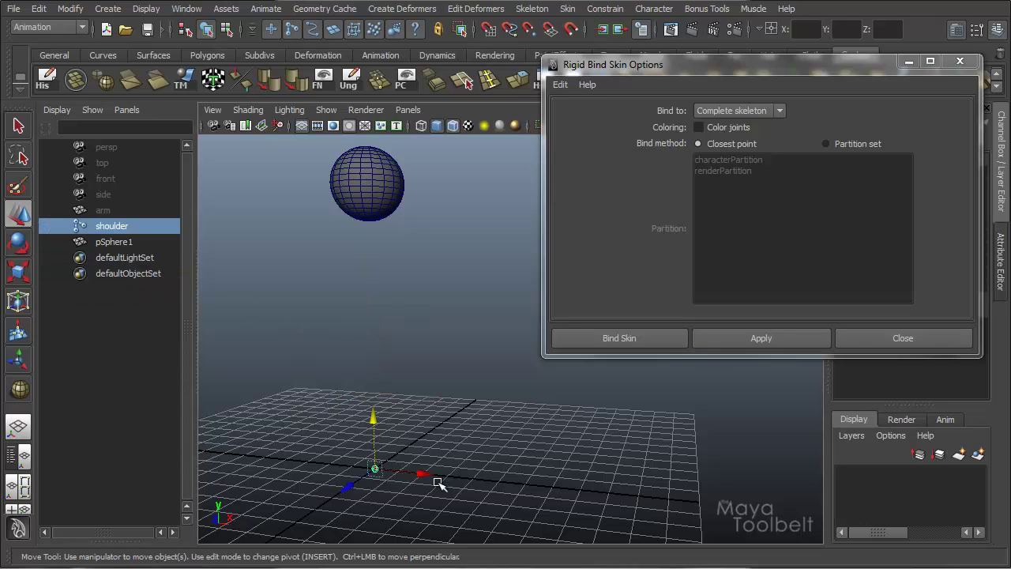
- Try to rigid bind the sphere to the shoulder joint with Complete skeleton, and test by moving the joint along X
left_click_drag(424, 376, 451, 357, "alt")
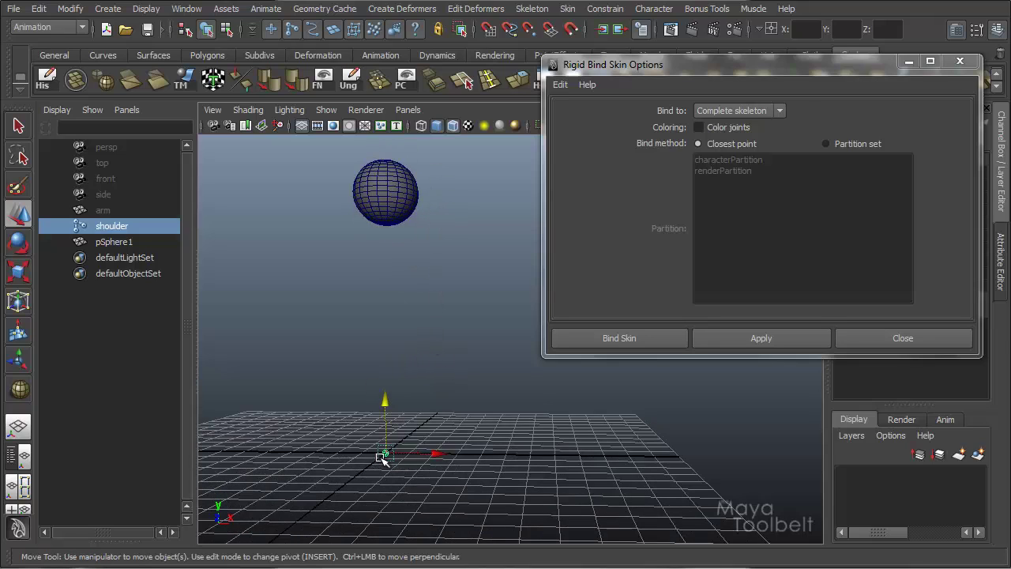
left_click(403, 204)
left_click_drag(482, 398, 335, 504, "shift")
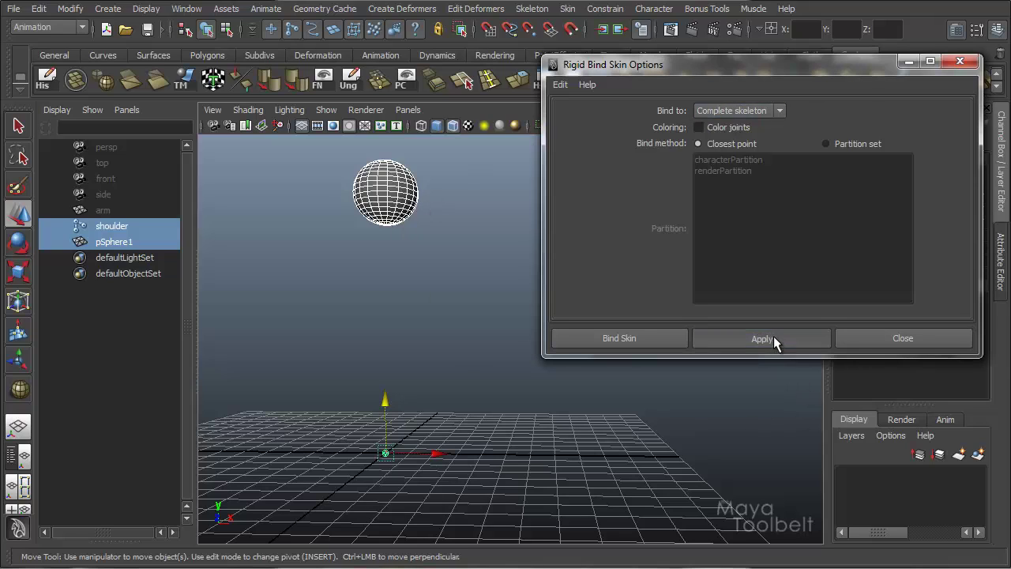
left_click_drag(344, 447, 501, 441)
left_click_drag(431, 451, 437, 452)
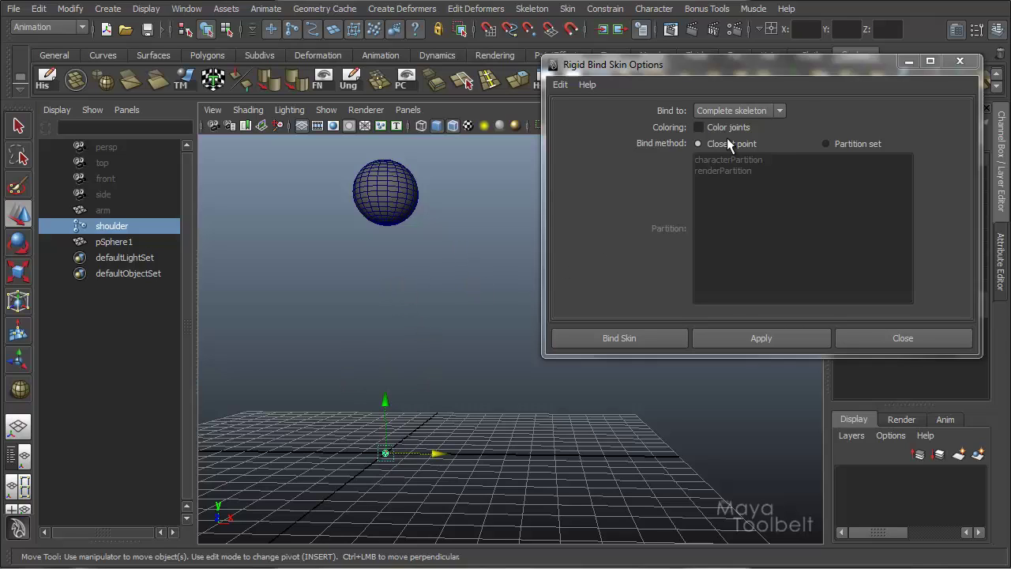
- Rigid bind the sphere to the shoulder joint using Force all, and test by moving the joint along X
left_click(727, 112)
left_click(731, 113)
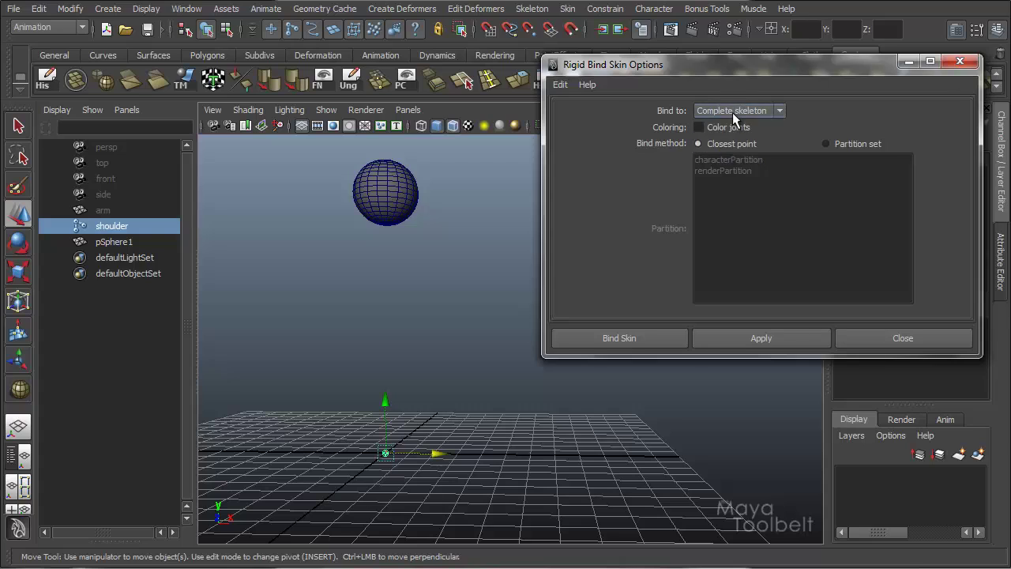
left_click(733, 112)
left_click(737, 148)
left_click(381, 190)
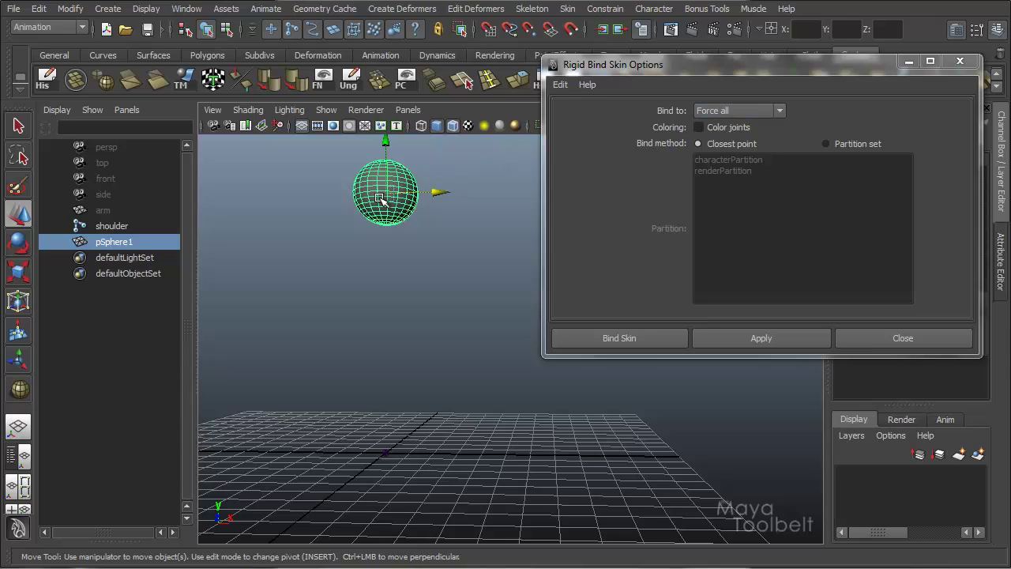
left_click_drag(412, 423, 342, 479, "shift")
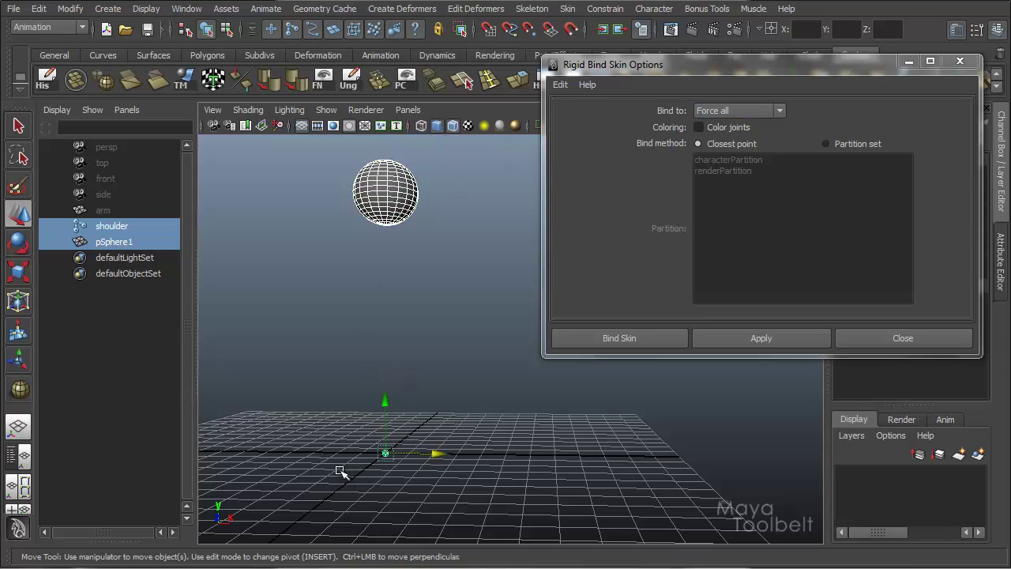
left_click(773, 338)
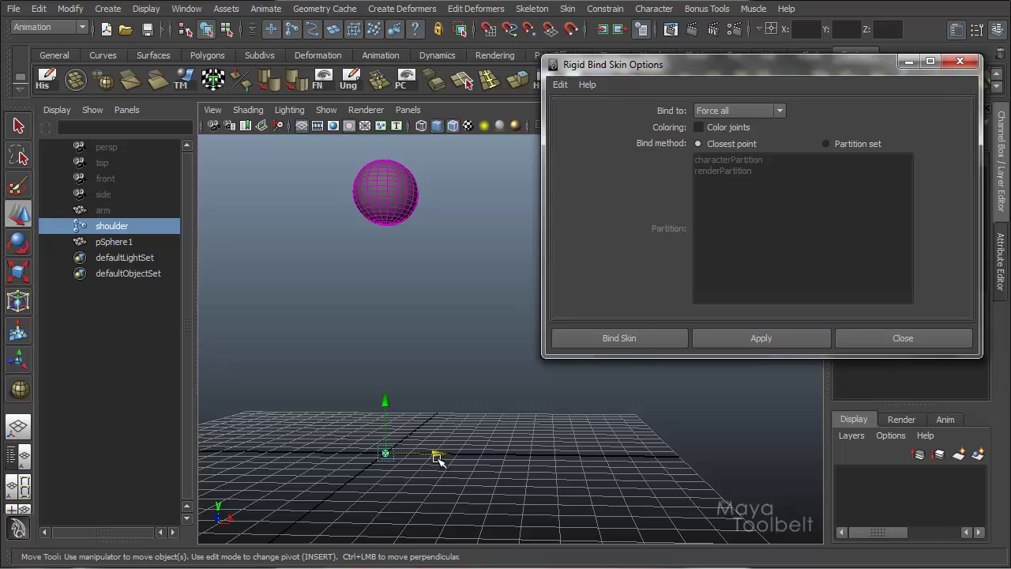
mouse_move(437, 456)
left_mouse_down()
mouse_move(564, 459)
mouse_move(304, 457)
mouse_move(479, 456)
mouse_move(392, 456)
mouse_move(475, 458)
mouse_move(397, 459)
mouse_move(438, 457)
left_mouse_up()
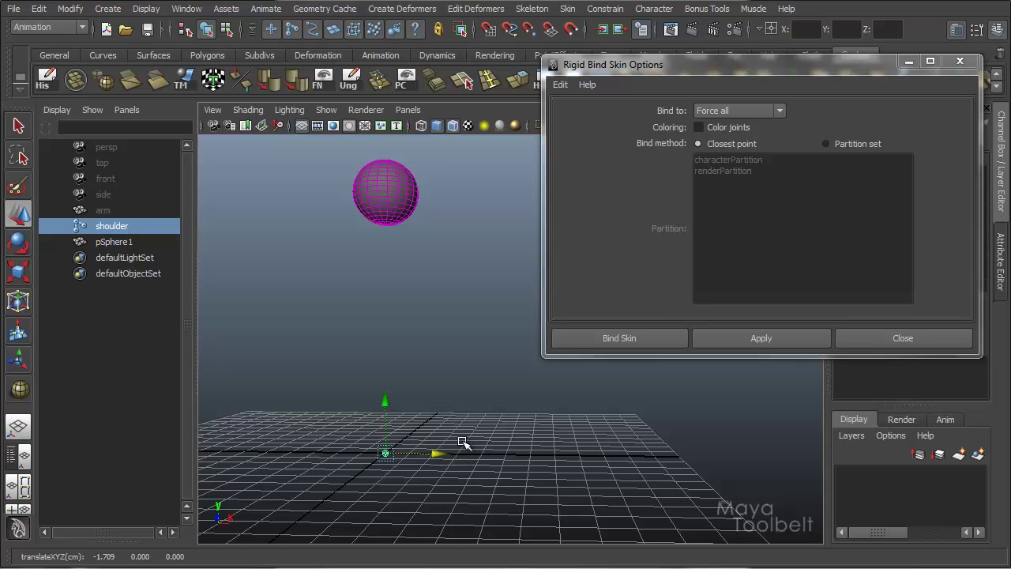
- Undo the sphere bind tests, the joint deletions and the arm hiding until the full joint chain and arm mesh are back
key("ctrl+z")
key("ctrl+z")
key("ctrl+z")
key("ctrl+z")
key("ctrl+z")
key("ctrl+z")
key("ctrl+z")
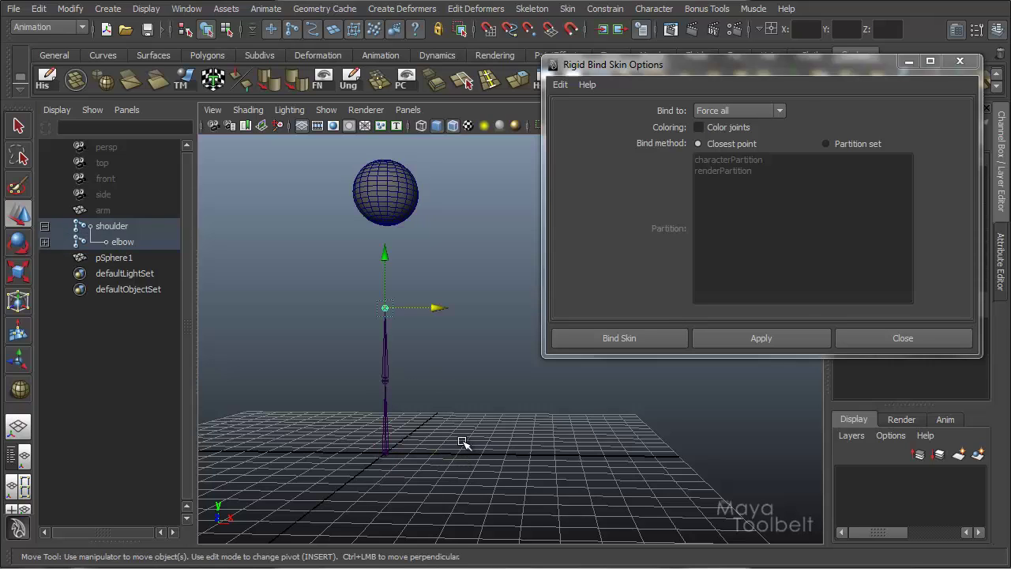
key("ctrl+z")
key("ctrl+z")
key("ctrl+z")
key("ctrl+z")
key("ctrl+z")
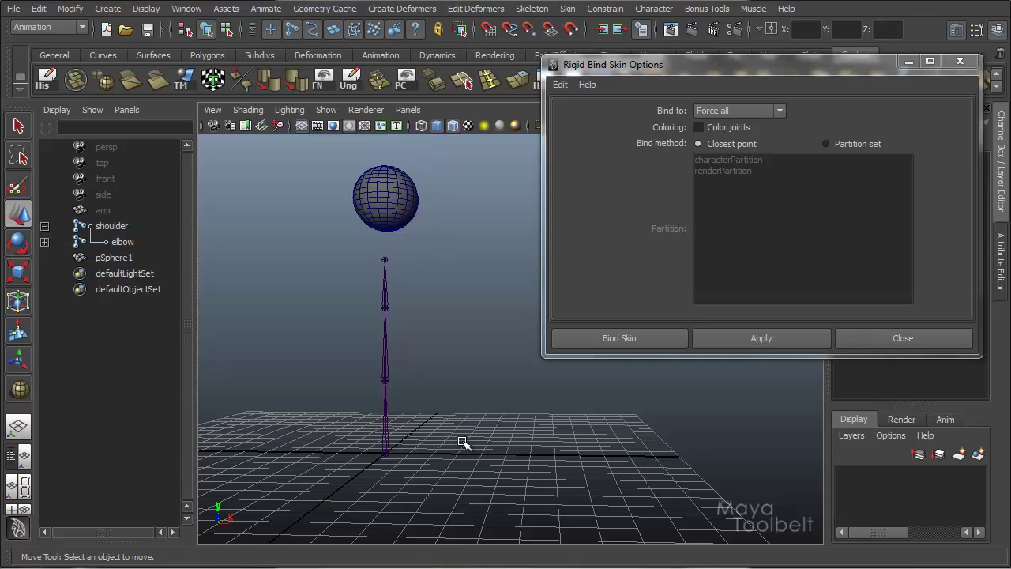
key("ctrl+z")
key("ctrl+z")
key("ctrl+z")
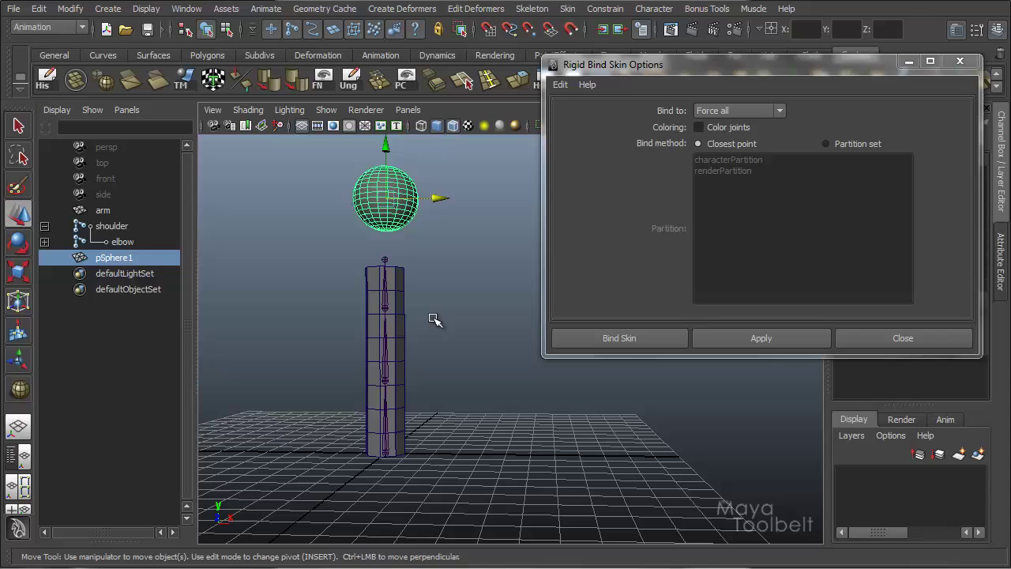
- Delete the sphere and set the rigid bind's Bind to option to Selected joints
key("Delete")
left_click(741, 112)
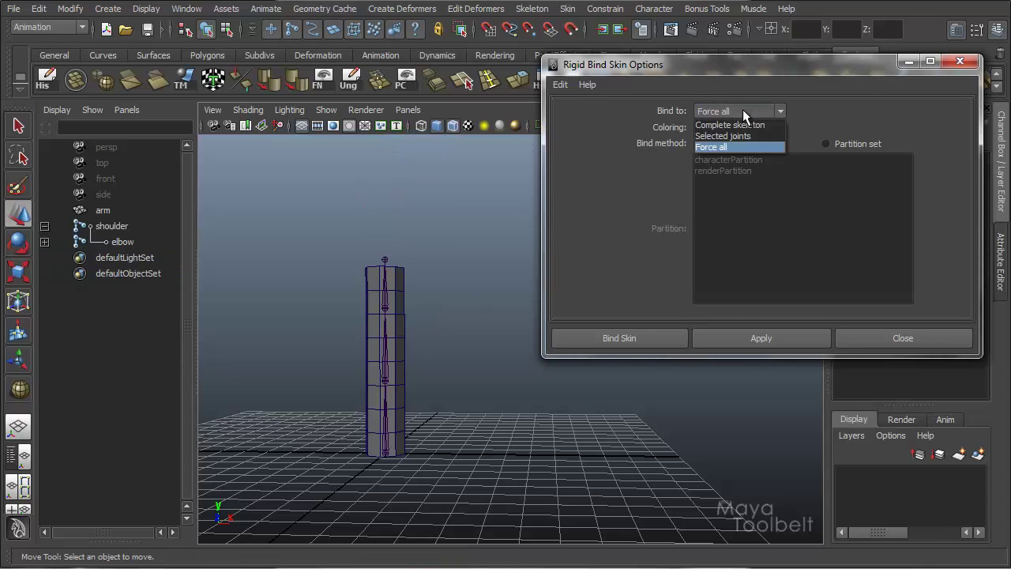
left_click(738, 135)
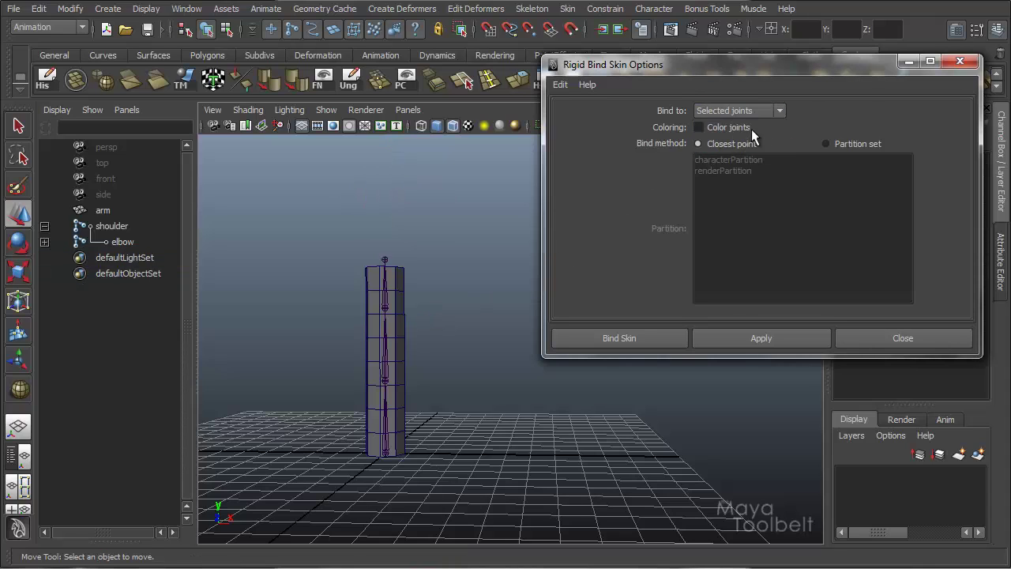
- Select the arm mesh and expand the joint hierarchy down to the wrist
mouse_move(352, 239)
left_mouse_down("alt")
mouse_move(395, 280)
mouse_move(390, 292)
mouse_move(357, 220)
left_mouse_up("alt")
left_click(390, 292)
right_click_drag(356, 219, 442, 242, "alt")
left_click_drag(443, 242, 388, 219, "alt")
key("q")
right_click_drag(388, 218, 414, 227, "alt")
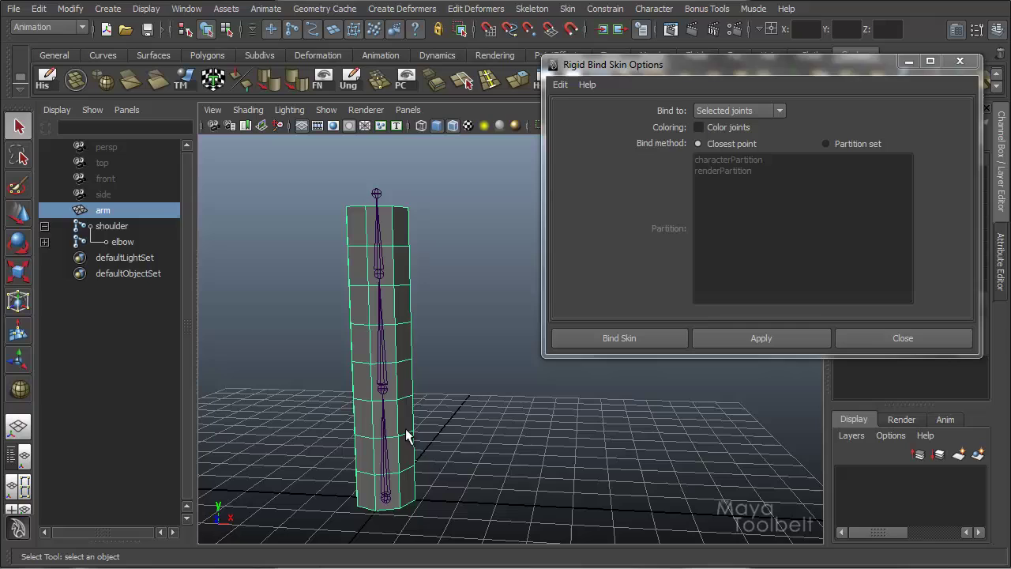
left_click(45, 241)
left_click(45, 258)
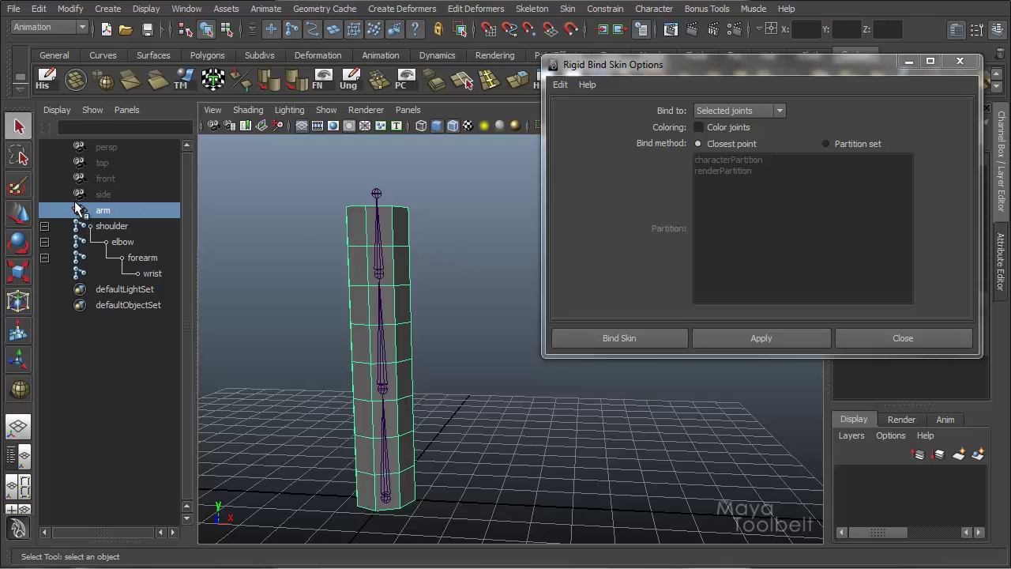
left_click(783, 112)
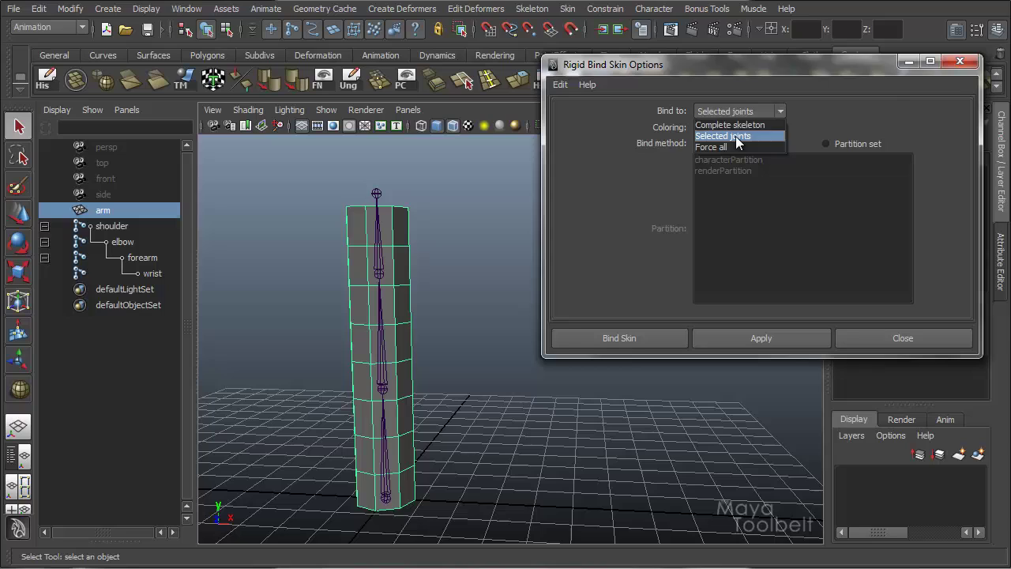
left_click(736, 136)
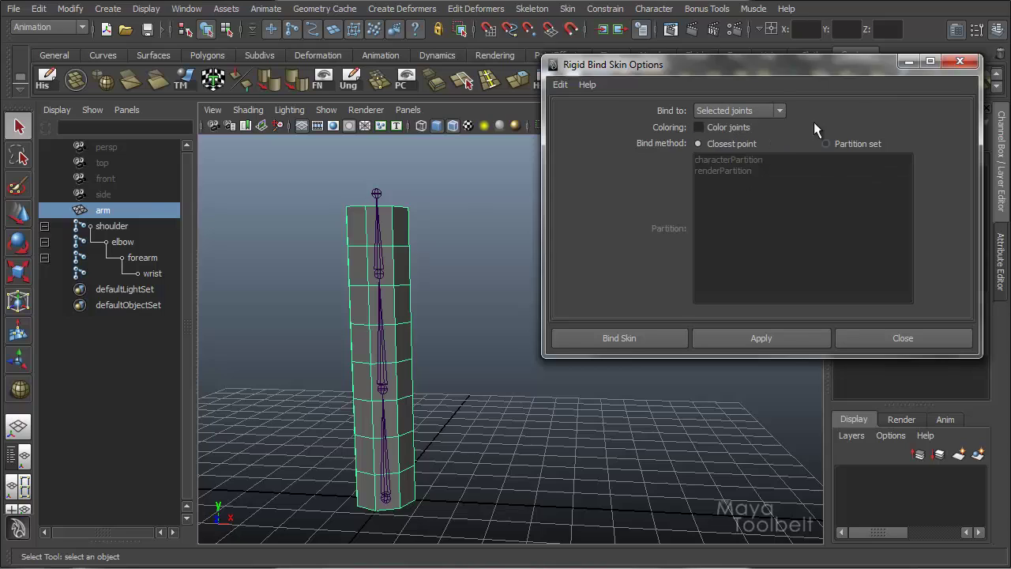
left_click(114, 225, "ctrl")
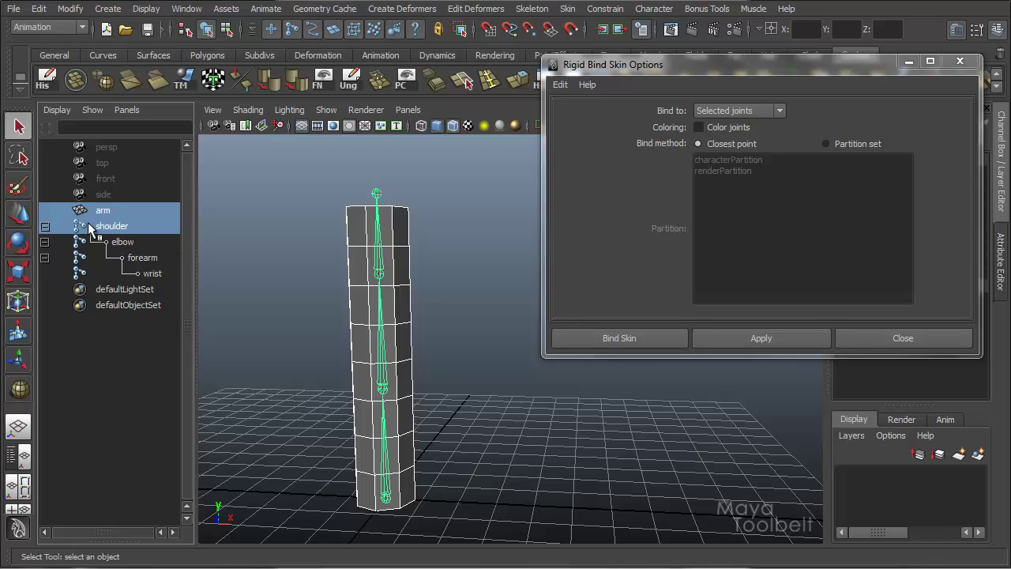
left_click(118, 242, "ctrl")
left_click(140, 258, "ctrl")
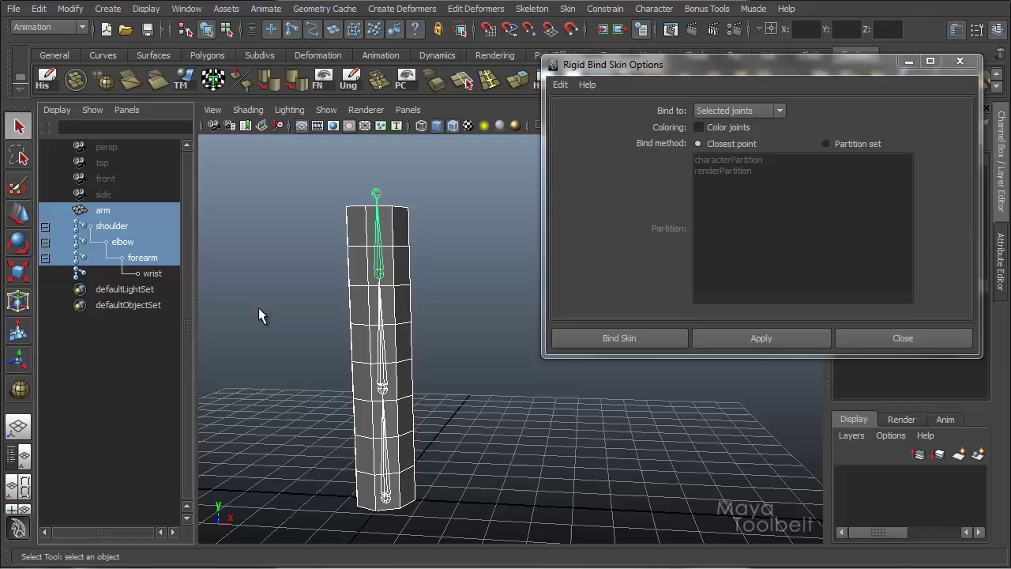
left_click(148, 260, "ctrl")
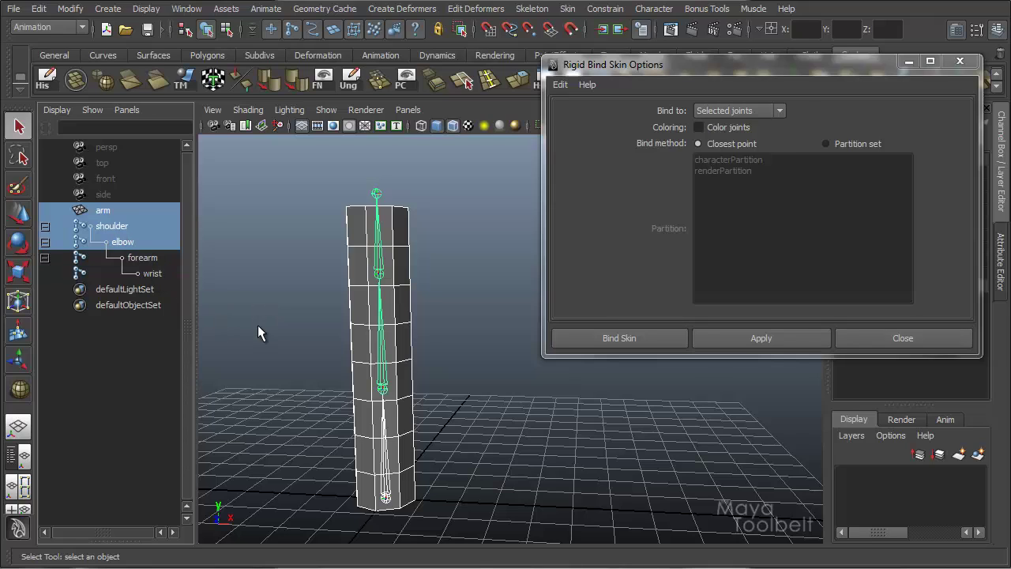
left_click(283, 236)
- Rigid bind the arm mesh to only the shoulder and elbow joints using Selected joints
left_click(166, 210)
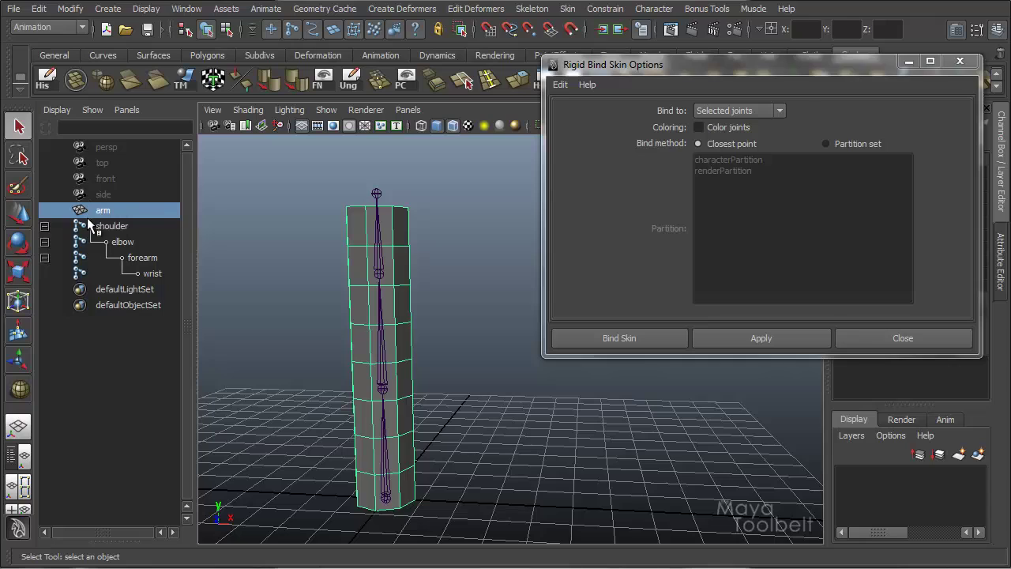
left_click(111, 226, "ctrl")
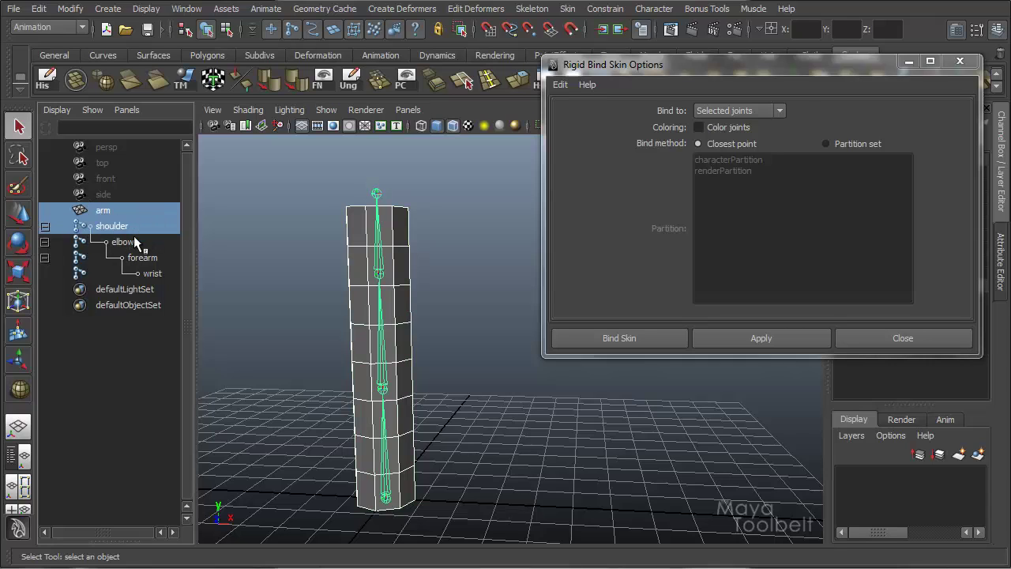
left_click(128, 240, "ctrl")
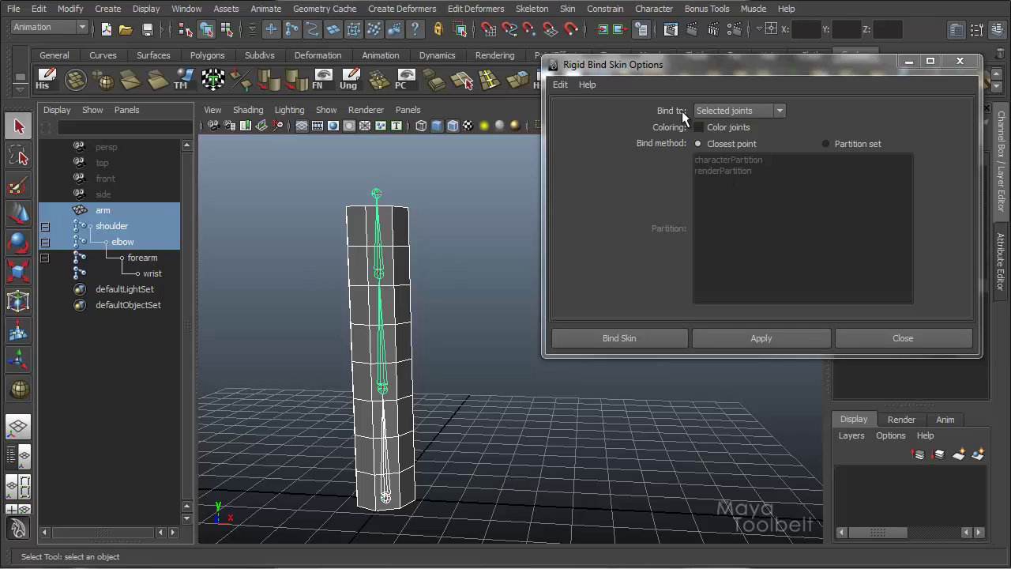
left_click(765, 341)
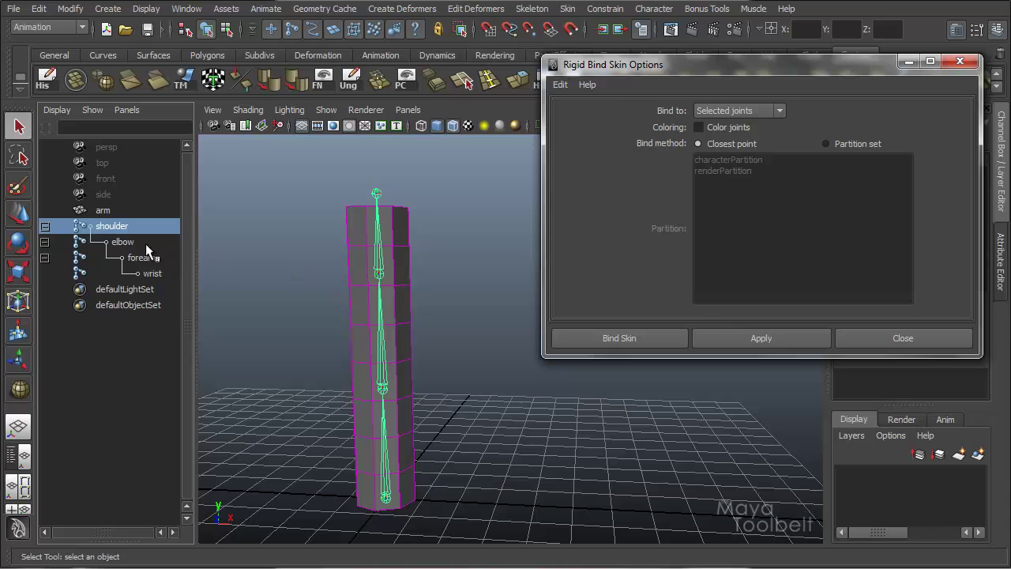
- Test the selected-joints bind by rotating the elbow joint about Z and trying a rotation of the forearm joint
left_click(122, 242)
key("e")
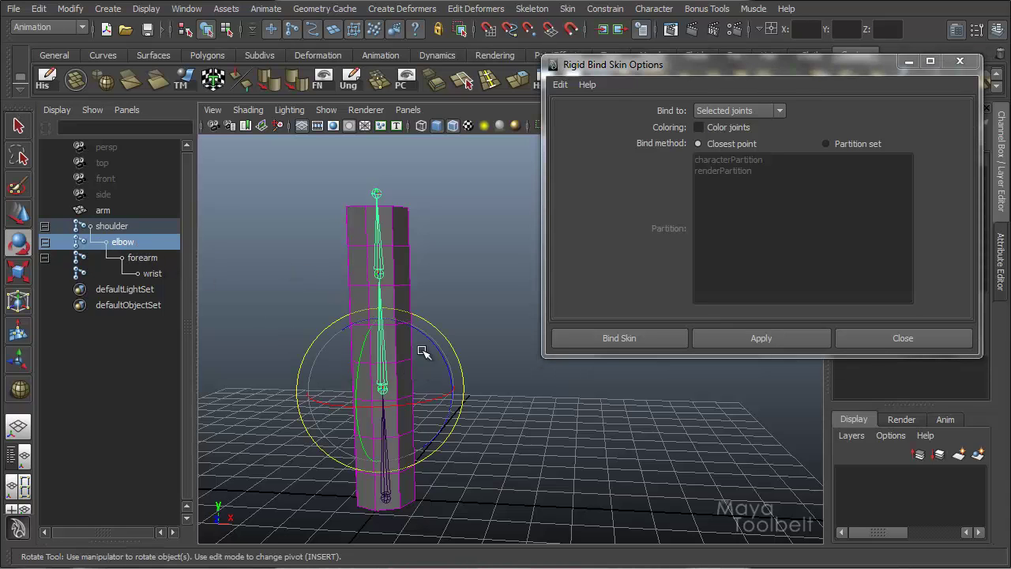
left_click_drag(427, 357, 456, 334)
left_click(139, 259)
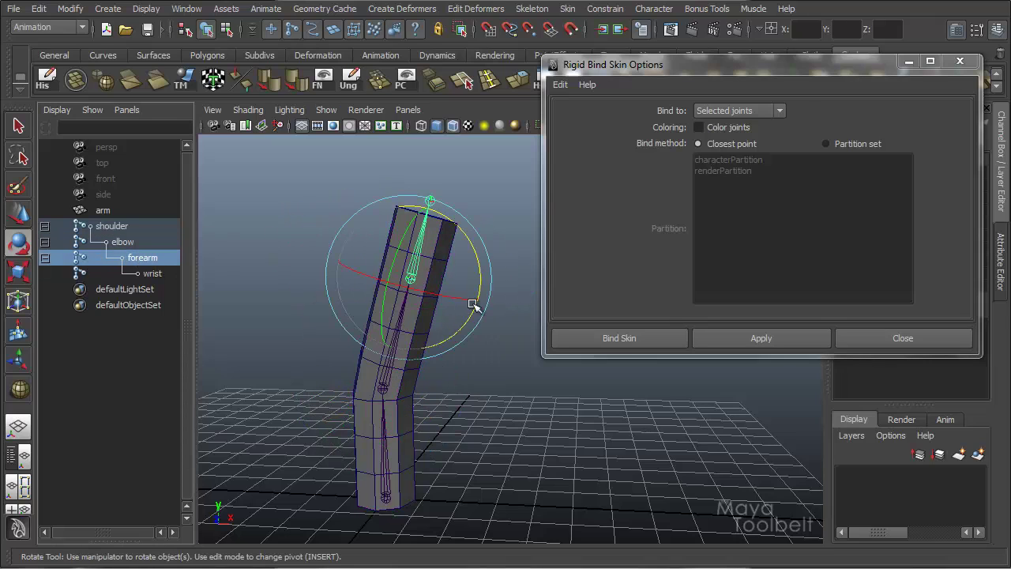
left_click_drag(476, 273, 468, 320)
- Undo the test rotations and the selected-joints rigid bind, and deselect everything
key("ctrl+z")
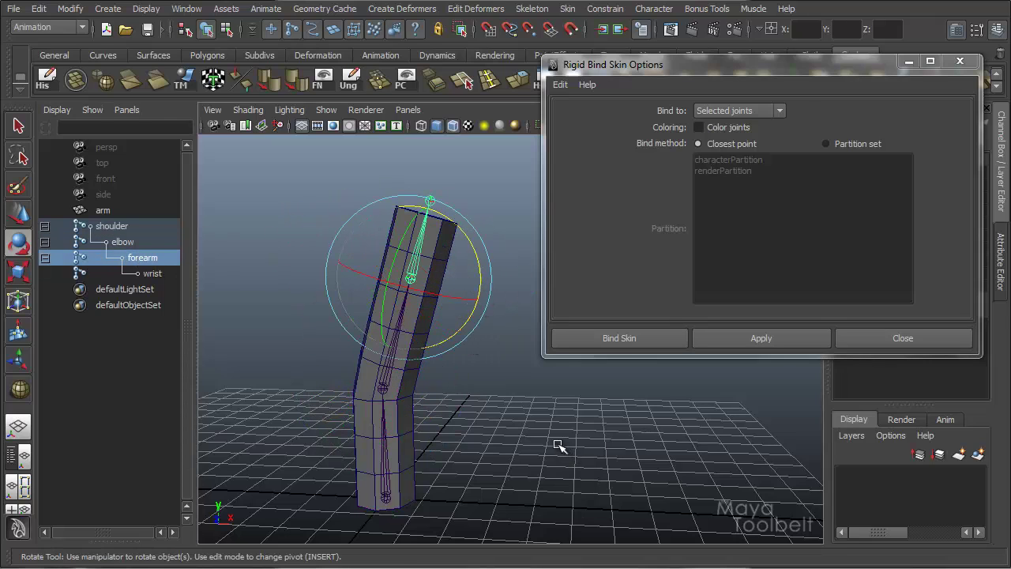
key("ctrl+z")
key("ctrl+z")
key("ctrl+z")
key("ctrl+z")
key("ctrl+z")
key("ctrl+z")
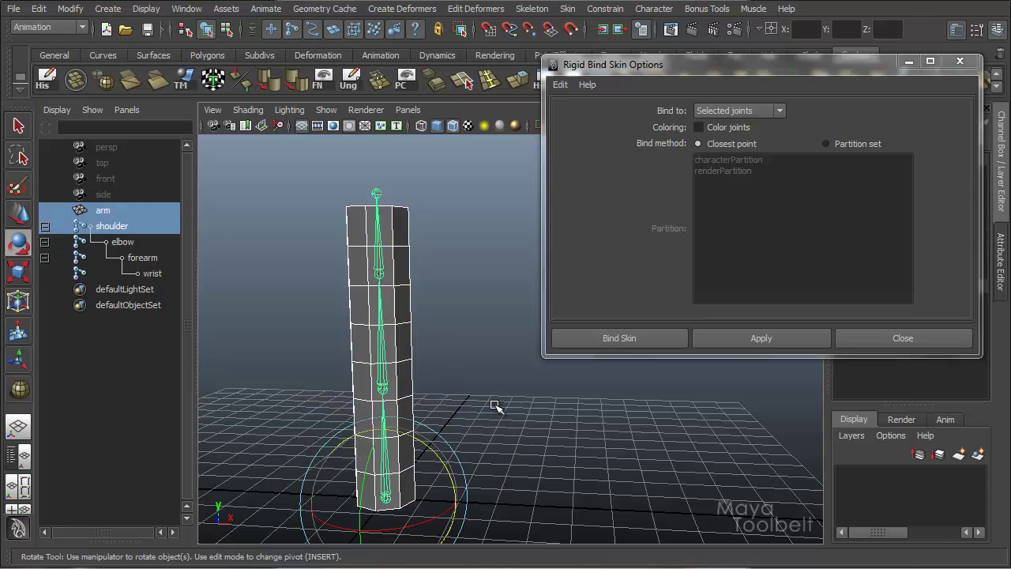
left_click_drag(478, 366, 457, 324, "alt")
mouse_move(457, 324)
middle_mouse_down("alt")
mouse_move(454, 298)
mouse_move(452, 310)
middle_mouse_up("alt")
mouse_move(452, 309)
left_mouse_down("alt")
mouse_move(450, 327)
mouse_move(461, 319)
left_mouse_up("alt")
key("w")
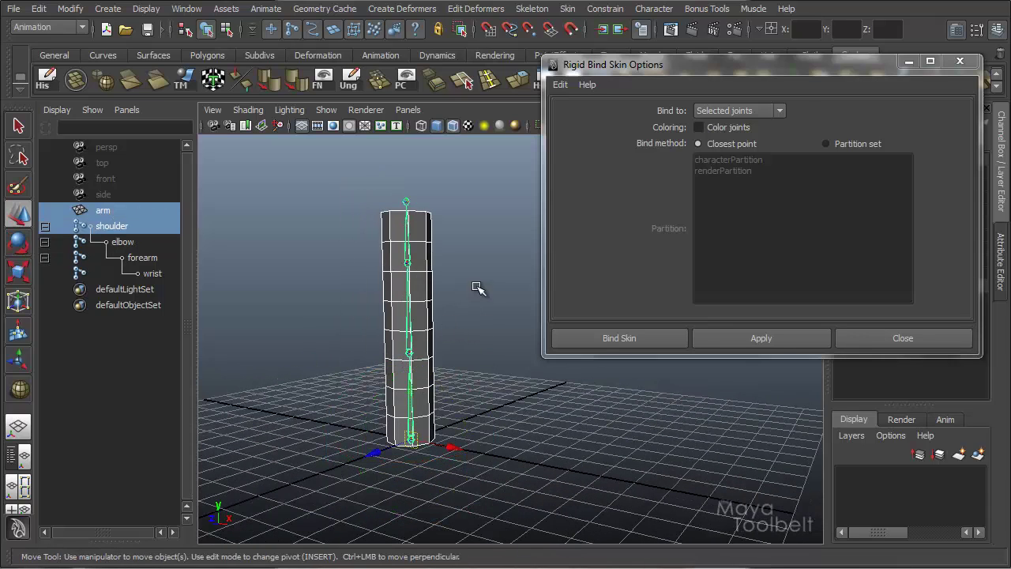
left_click(468, 222)
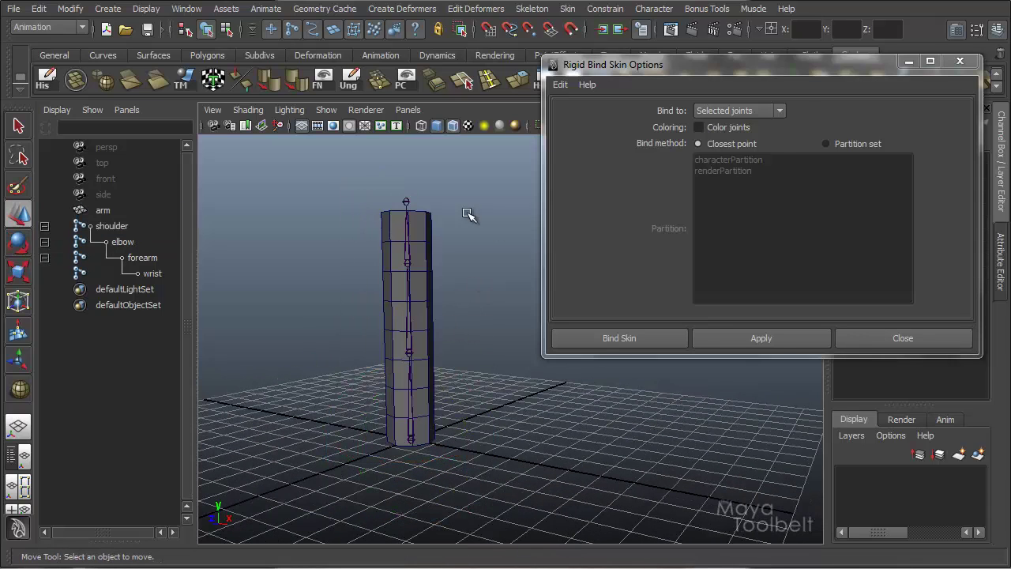
left_click(741, 113)
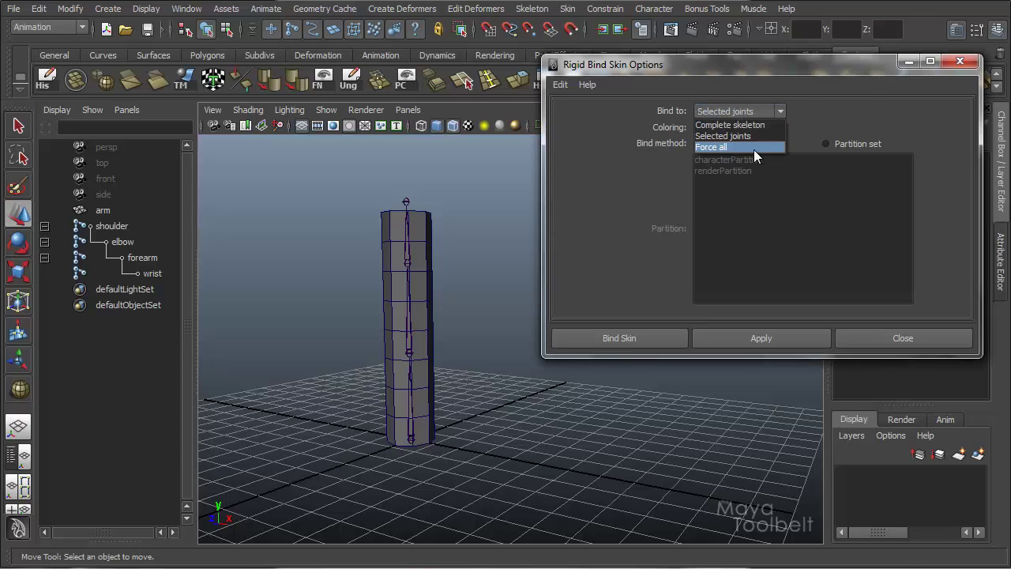
left_click(822, 105)
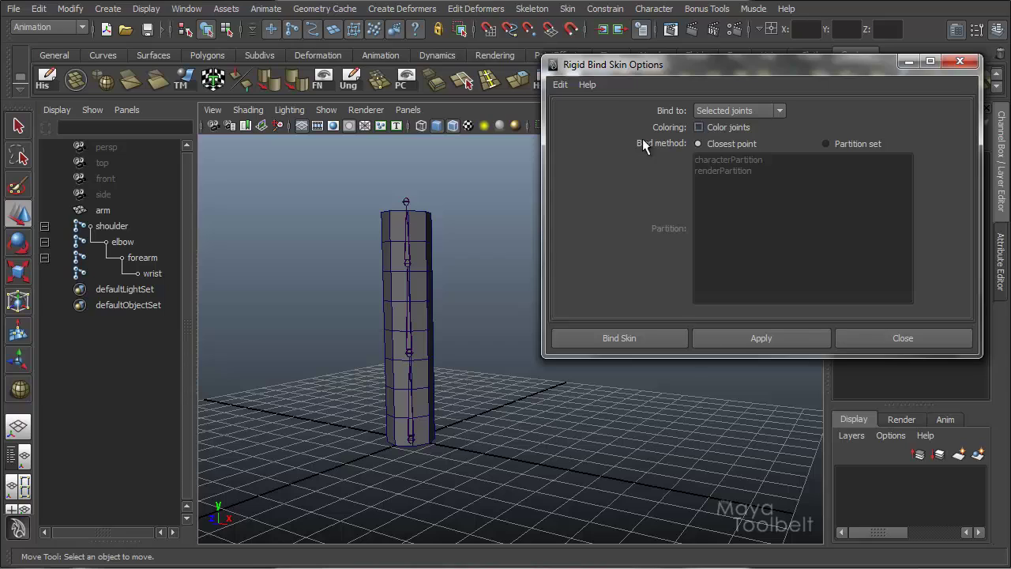
left_click(523, 230)
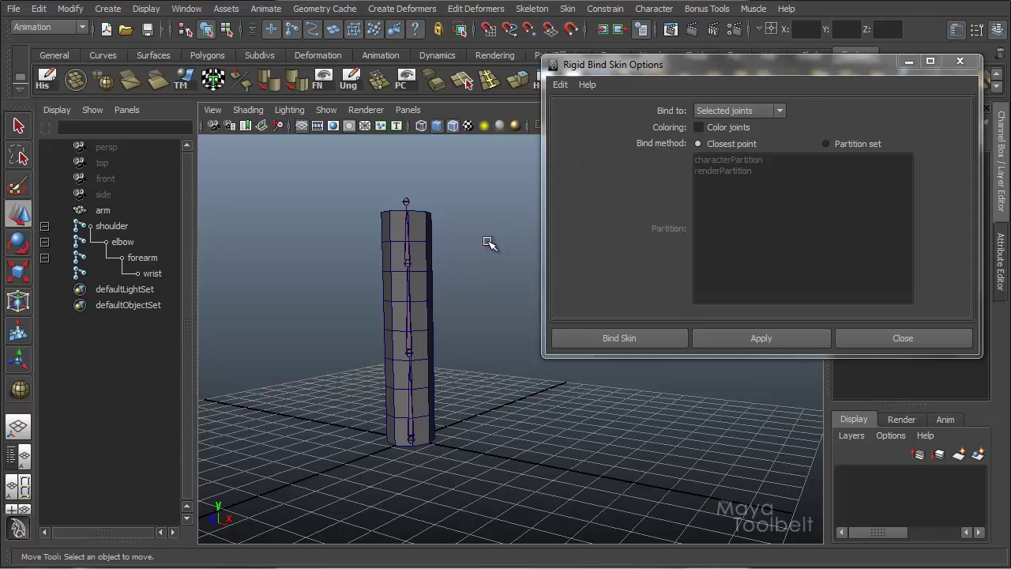
- Rigid bind the arm mesh to the shoulder chain with Color joints enabled and Bind to set to Complete skeleton
left_click(421, 259)
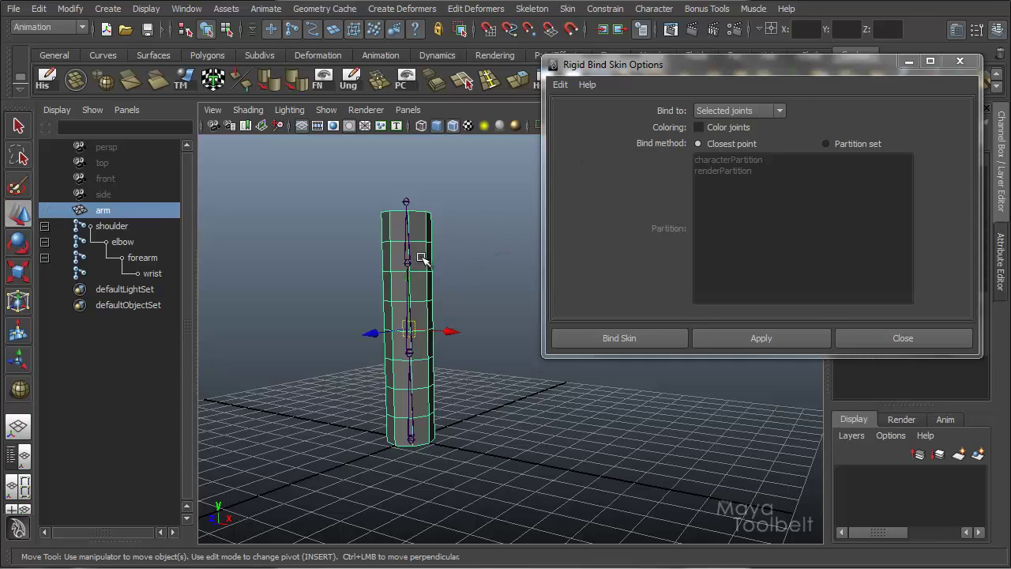
left_click(412, 439, "shift")
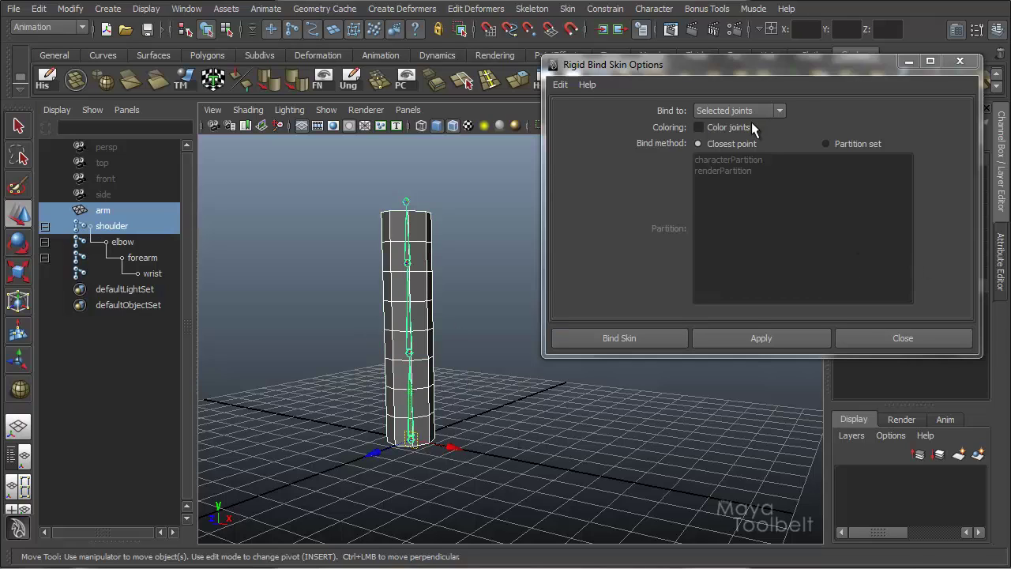
left_click(729, 128)
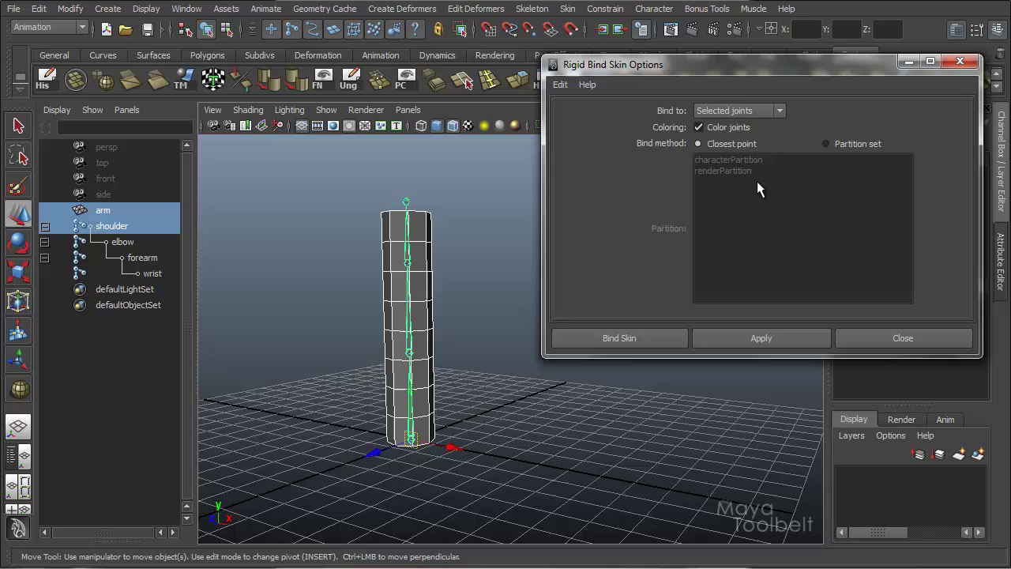
left_click(734, 111)
left_click(726, 121)
left_click(759, 340)
- Deselect everything and examine the joint colors of the bound arm chain from several angles
left_click(475, 294)
left_click_drag(385, 245, 403, 228, "alt")
right_click_drag(403, 229, 502, 265, "alt")
left_click_drag(502, 265, 462, 290, "alt")
middle_click_drag(462, 291, 467, 246, "alt")
mouse_move(467, 245)
left_mouse_down("alt")
mouse_move(441, 301)
mouse_move(464, 327)
mouse_move(464, 348)
left_mouse_up("alt")
right_click_drag(464, 348, 429, 287, "alt")
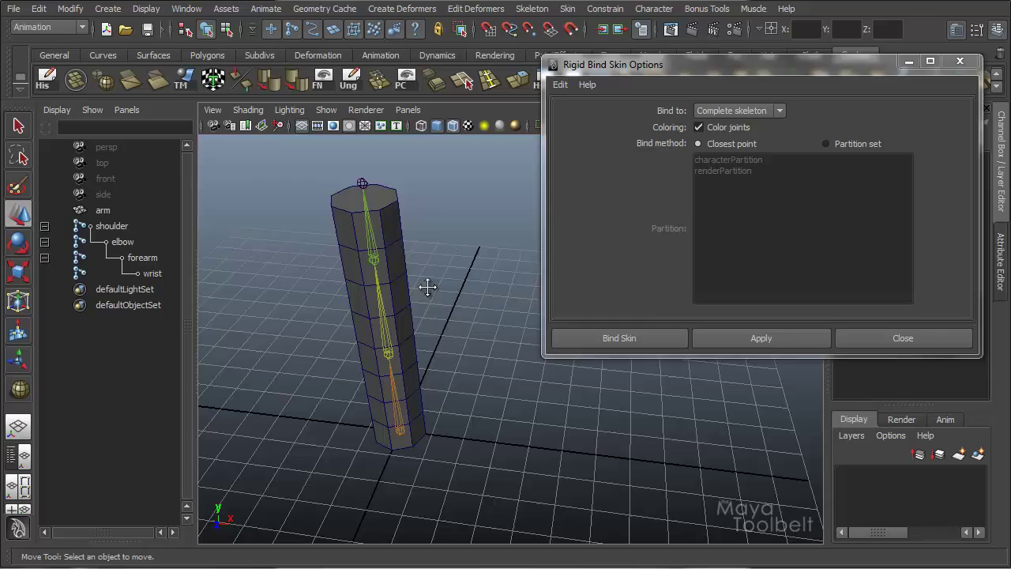
left_click_drag(428, 287, 481, 300, "alt")
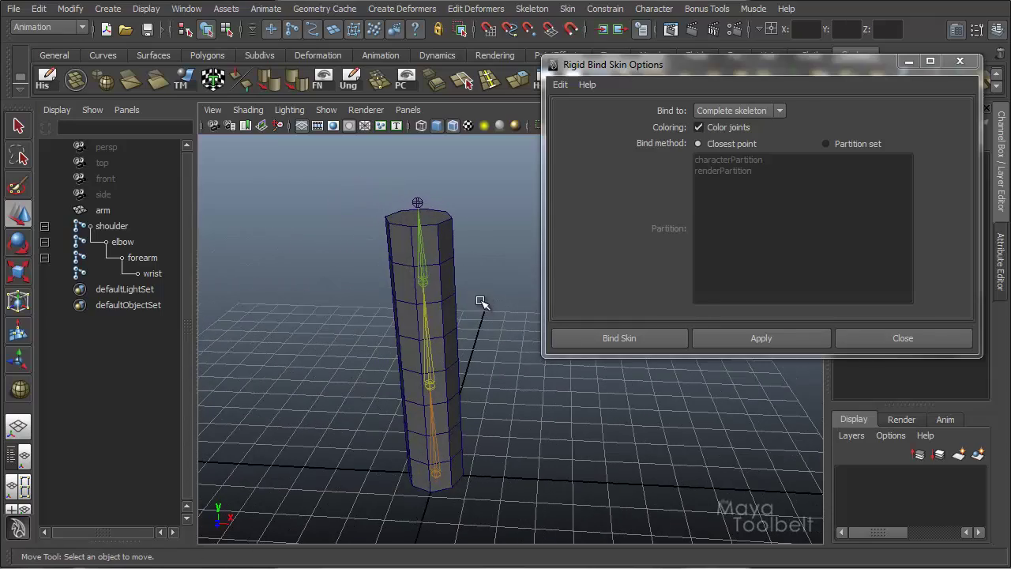
mouse_move(492, 355)
left_mouse_down("alt")
mouse_move(479, 332)
mouse_move(481, 347)
left_mouse_up("alt")
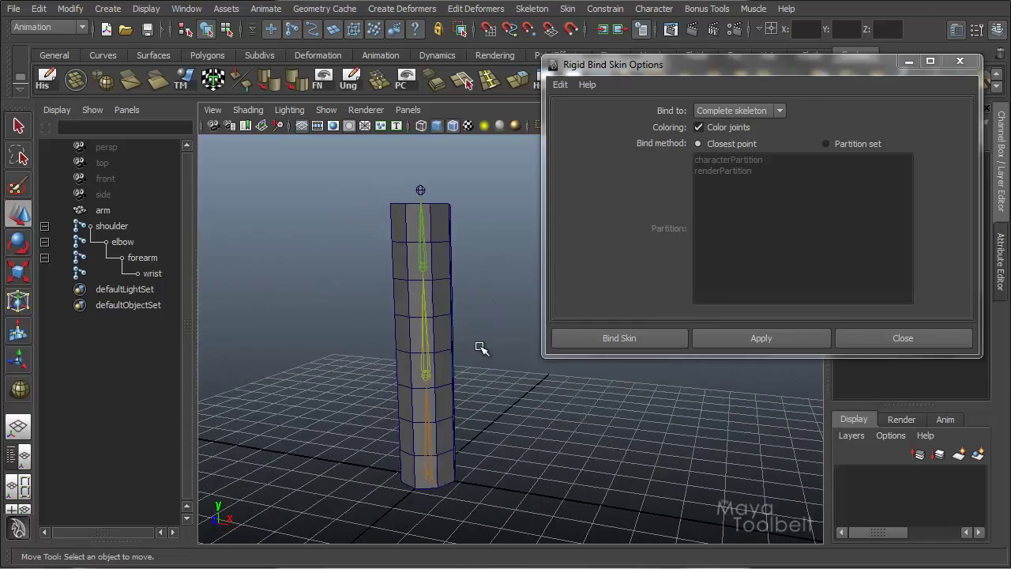
- Undo the complete-skeleton rigid bind with colored joints
key("ctrl+z")
key("ctrl+z")
key("ctrl+z")
key("ctrl+z")
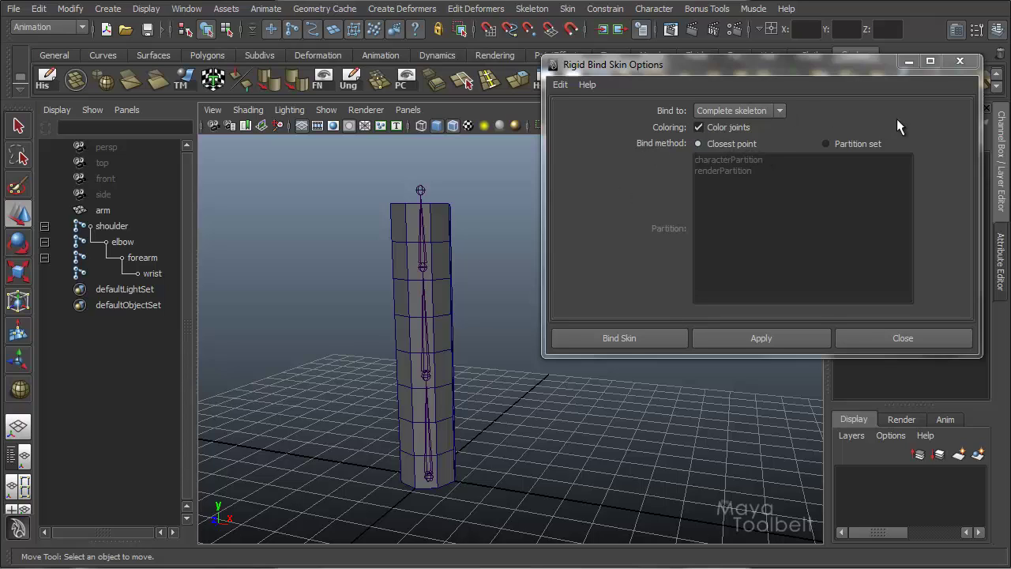
- Switch the bind method to Partition set, check the commands for creating sets, and close the rigid bind options
left_click(843, 144)
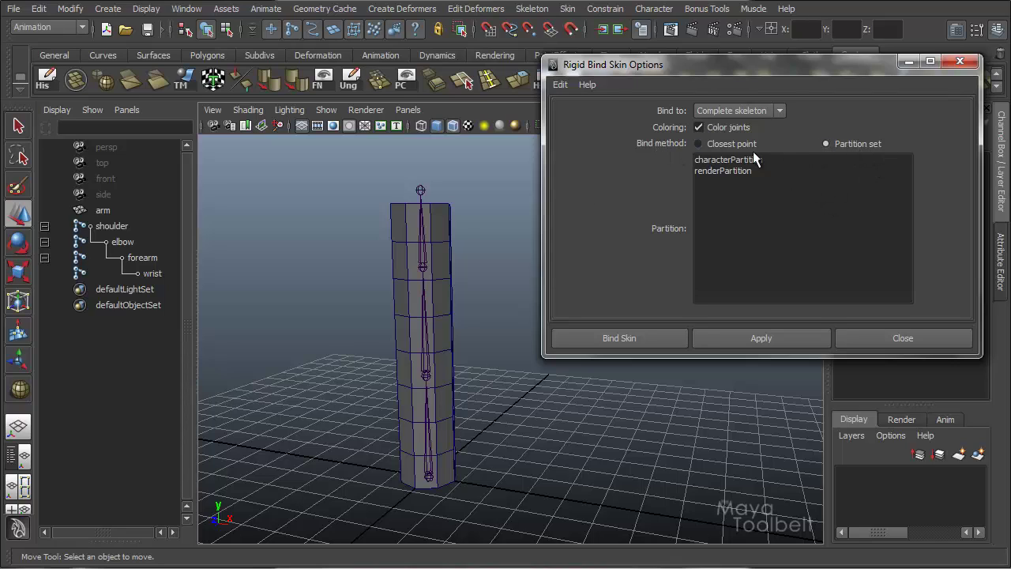
left_click(108, 9)
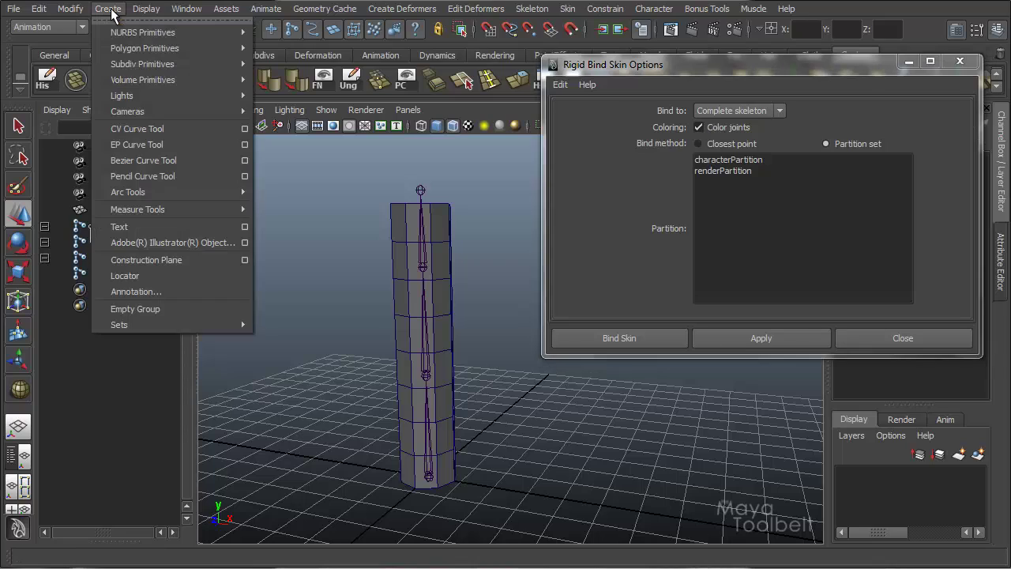
mouse_move(140, 323)
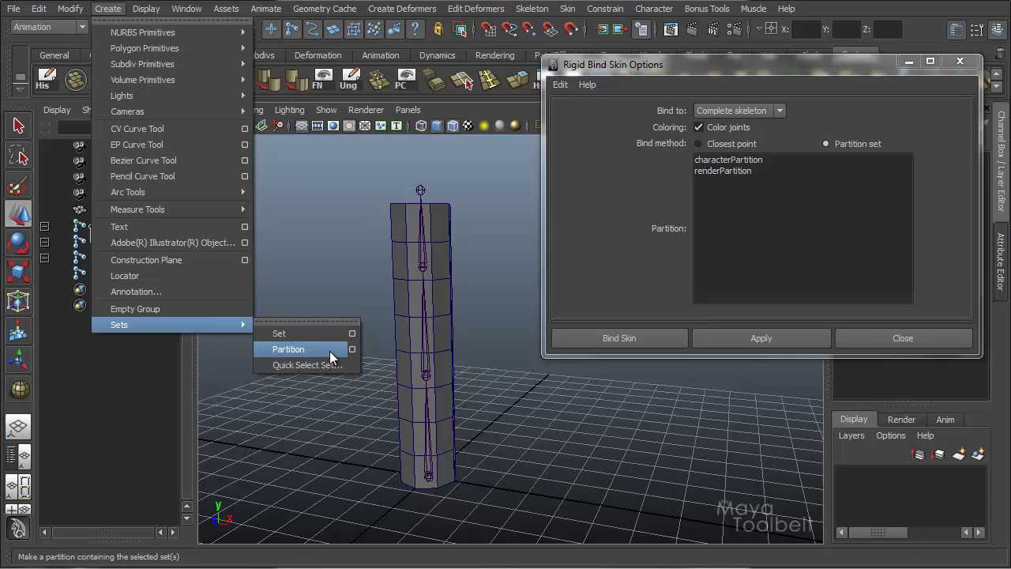
left_click(699, 427)
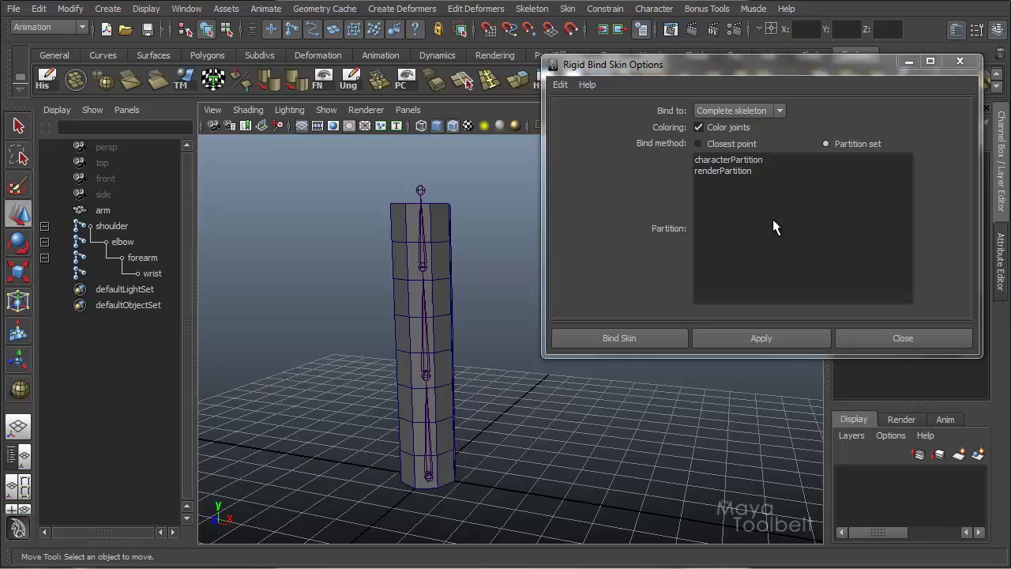
left_click(921, 337)
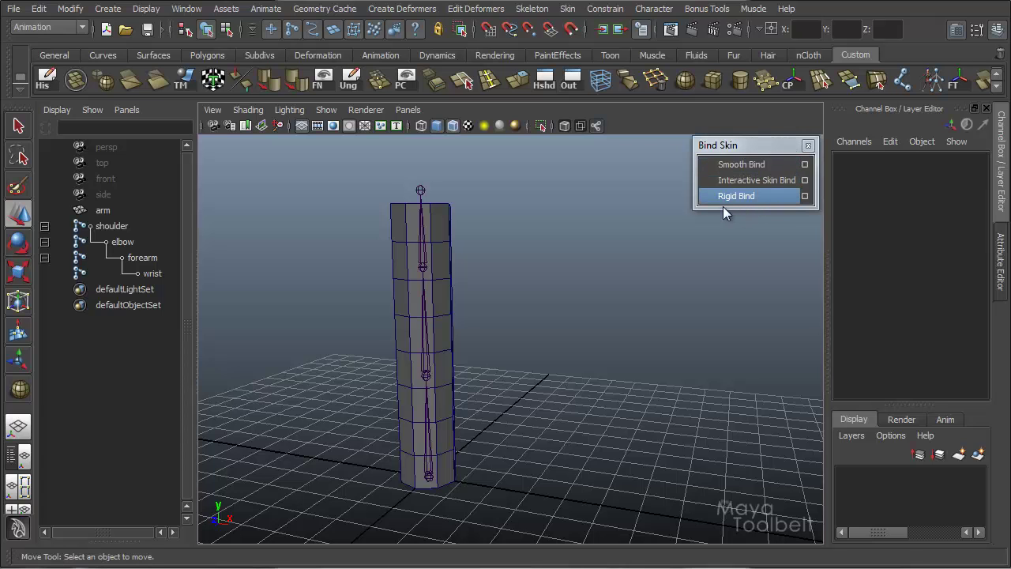
left_click_drag(648, 278, 621, 254, "alt")
middle_click_drag(621, 254, 641, 246, "alt")
left_click_drag(595, 295, 604, 308, "alt")
middle_click_drag(608, 305, 620, 283, "alt")
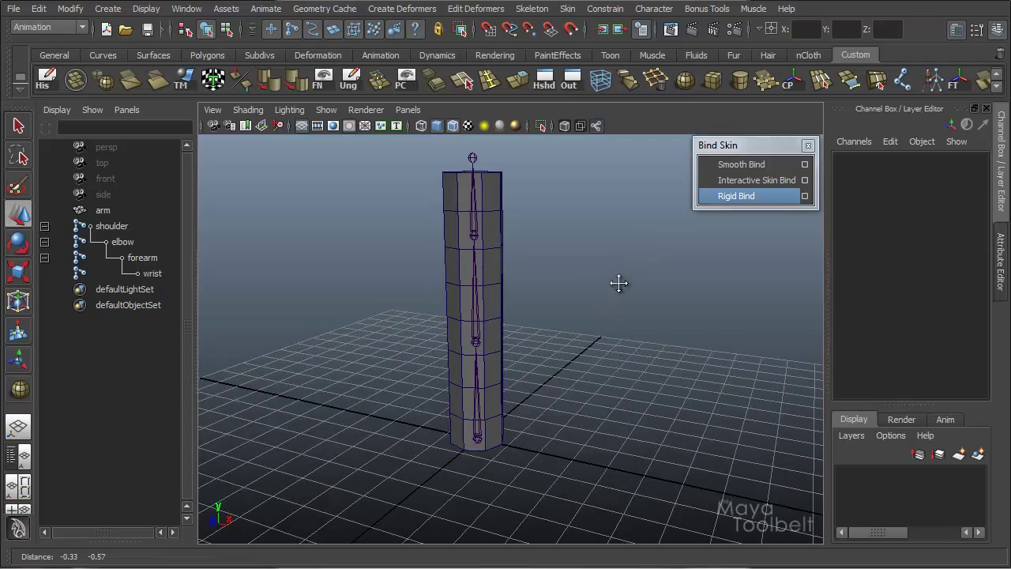